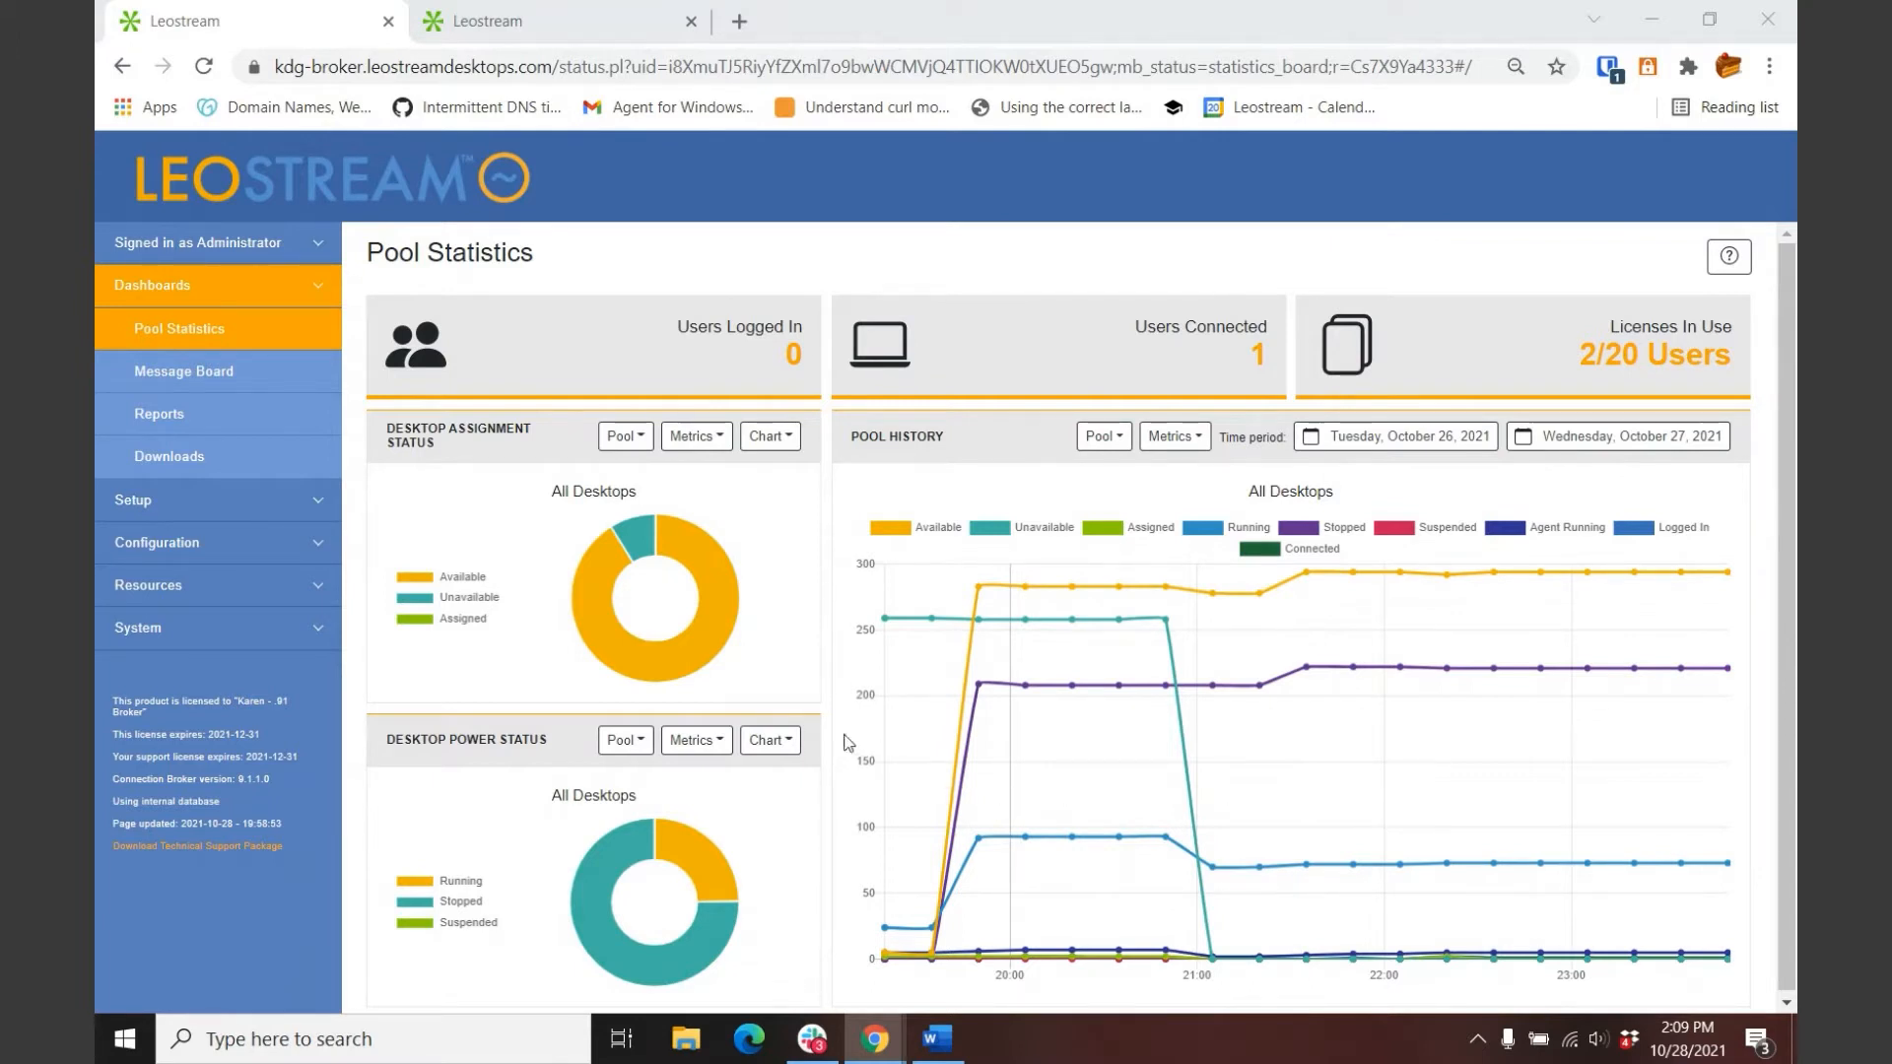
Step: Under Setup, review Authentication Servers, then show the MFA Providers list with Duo and Okta
click(154, 506)
click(168, 380)
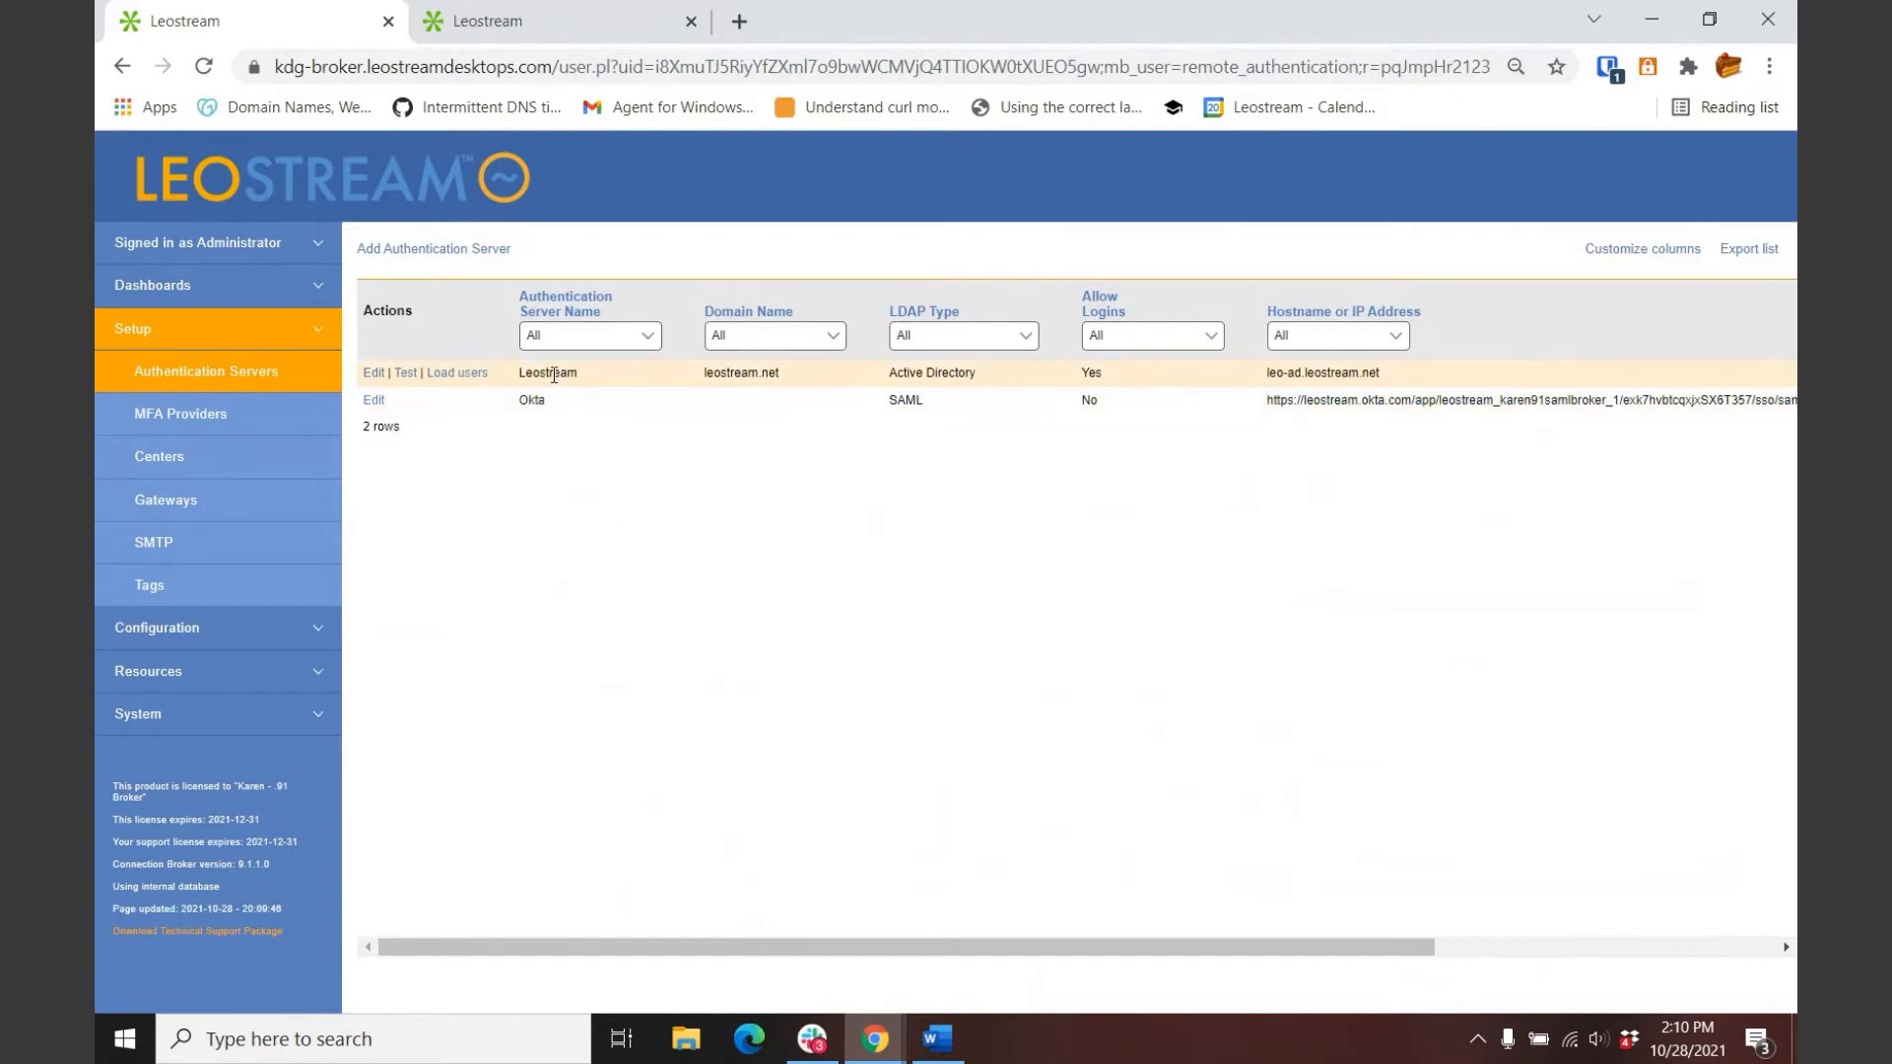
click(181, 414)
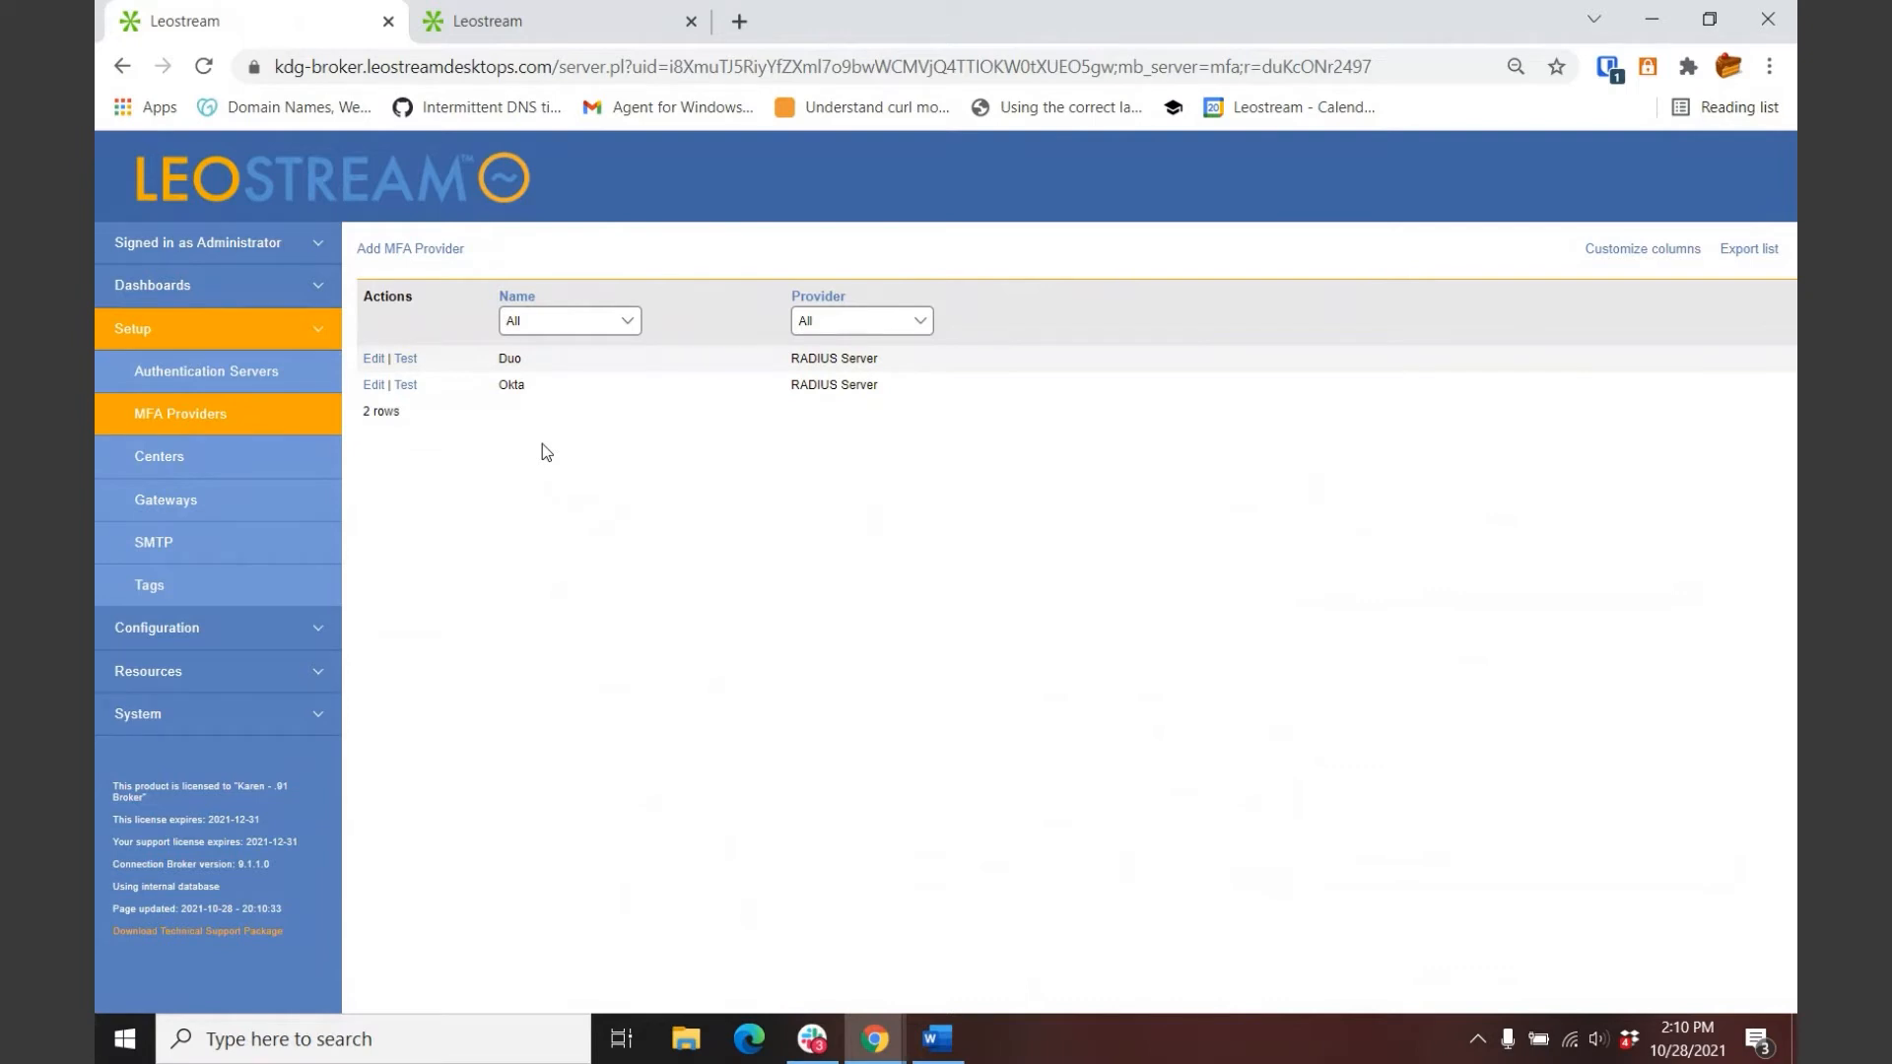
Step: Show the Centers list with Enrolled Desktops, PCoIP Devices and VMware
click(228, 464)
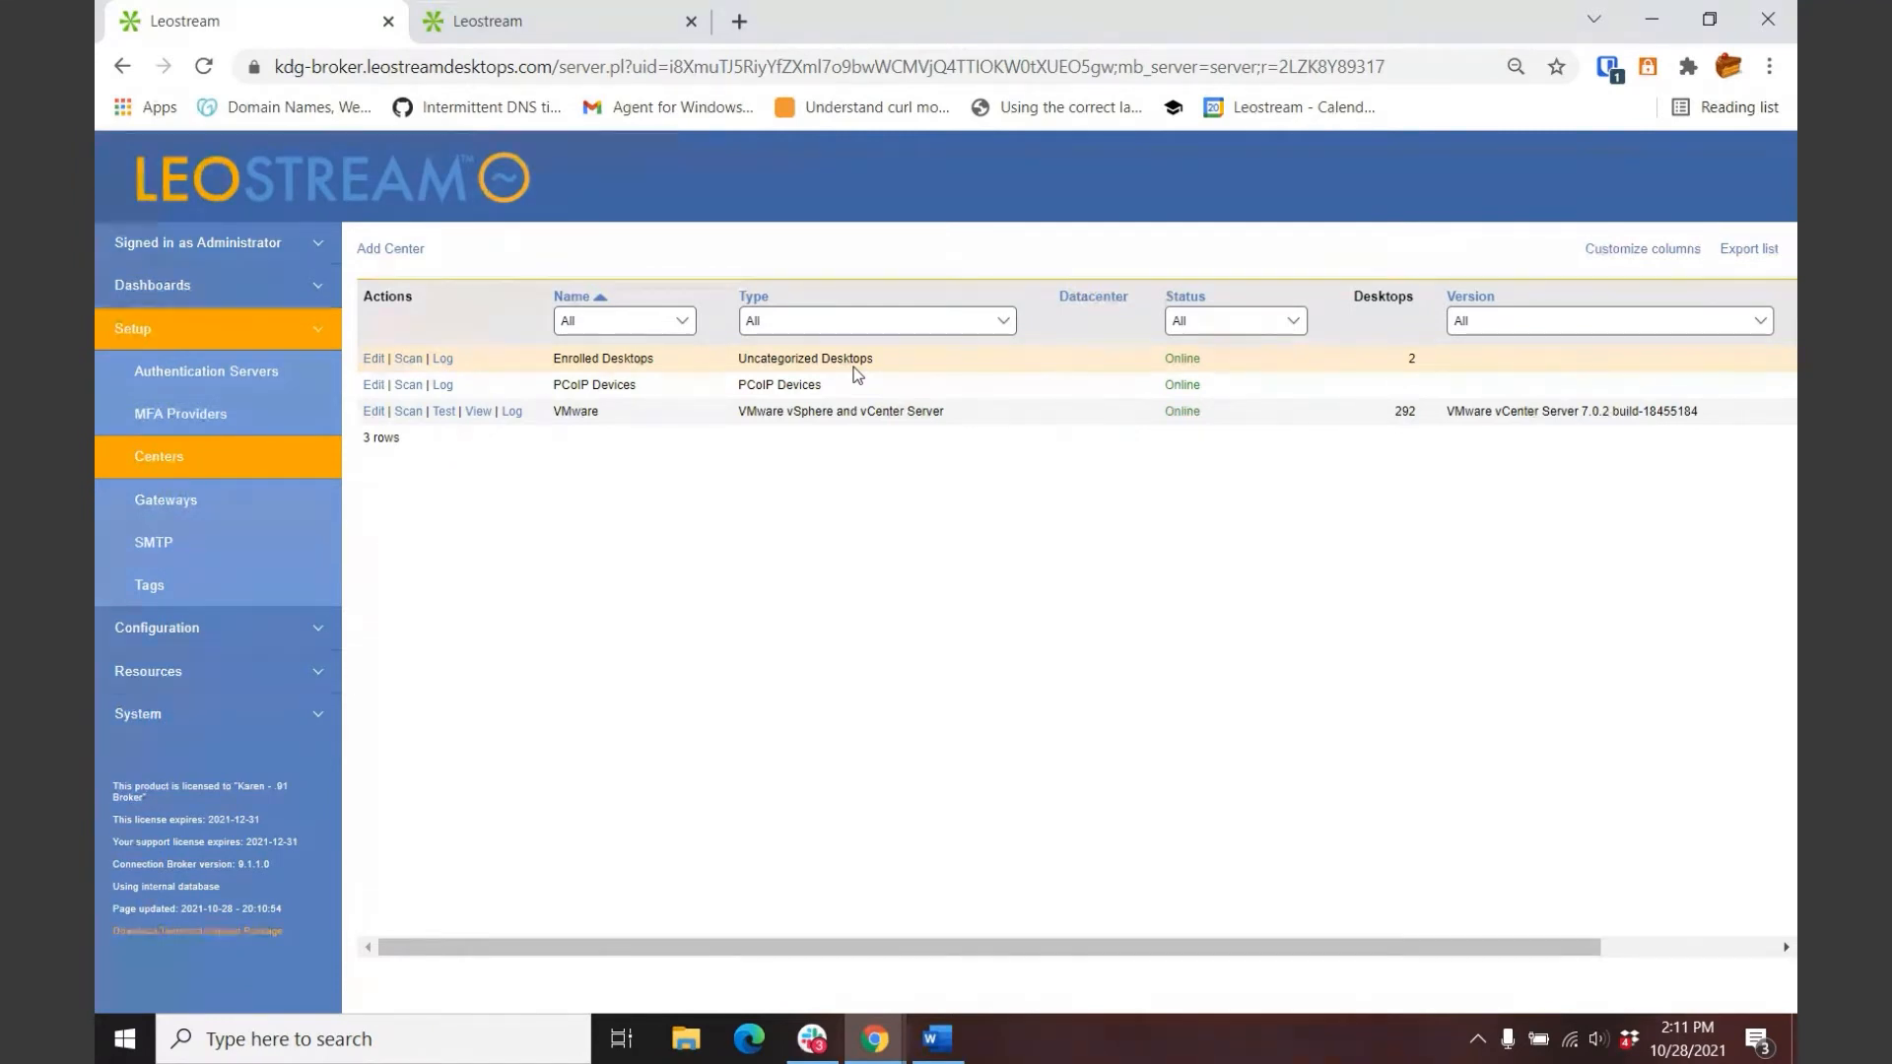
click(405, 242)
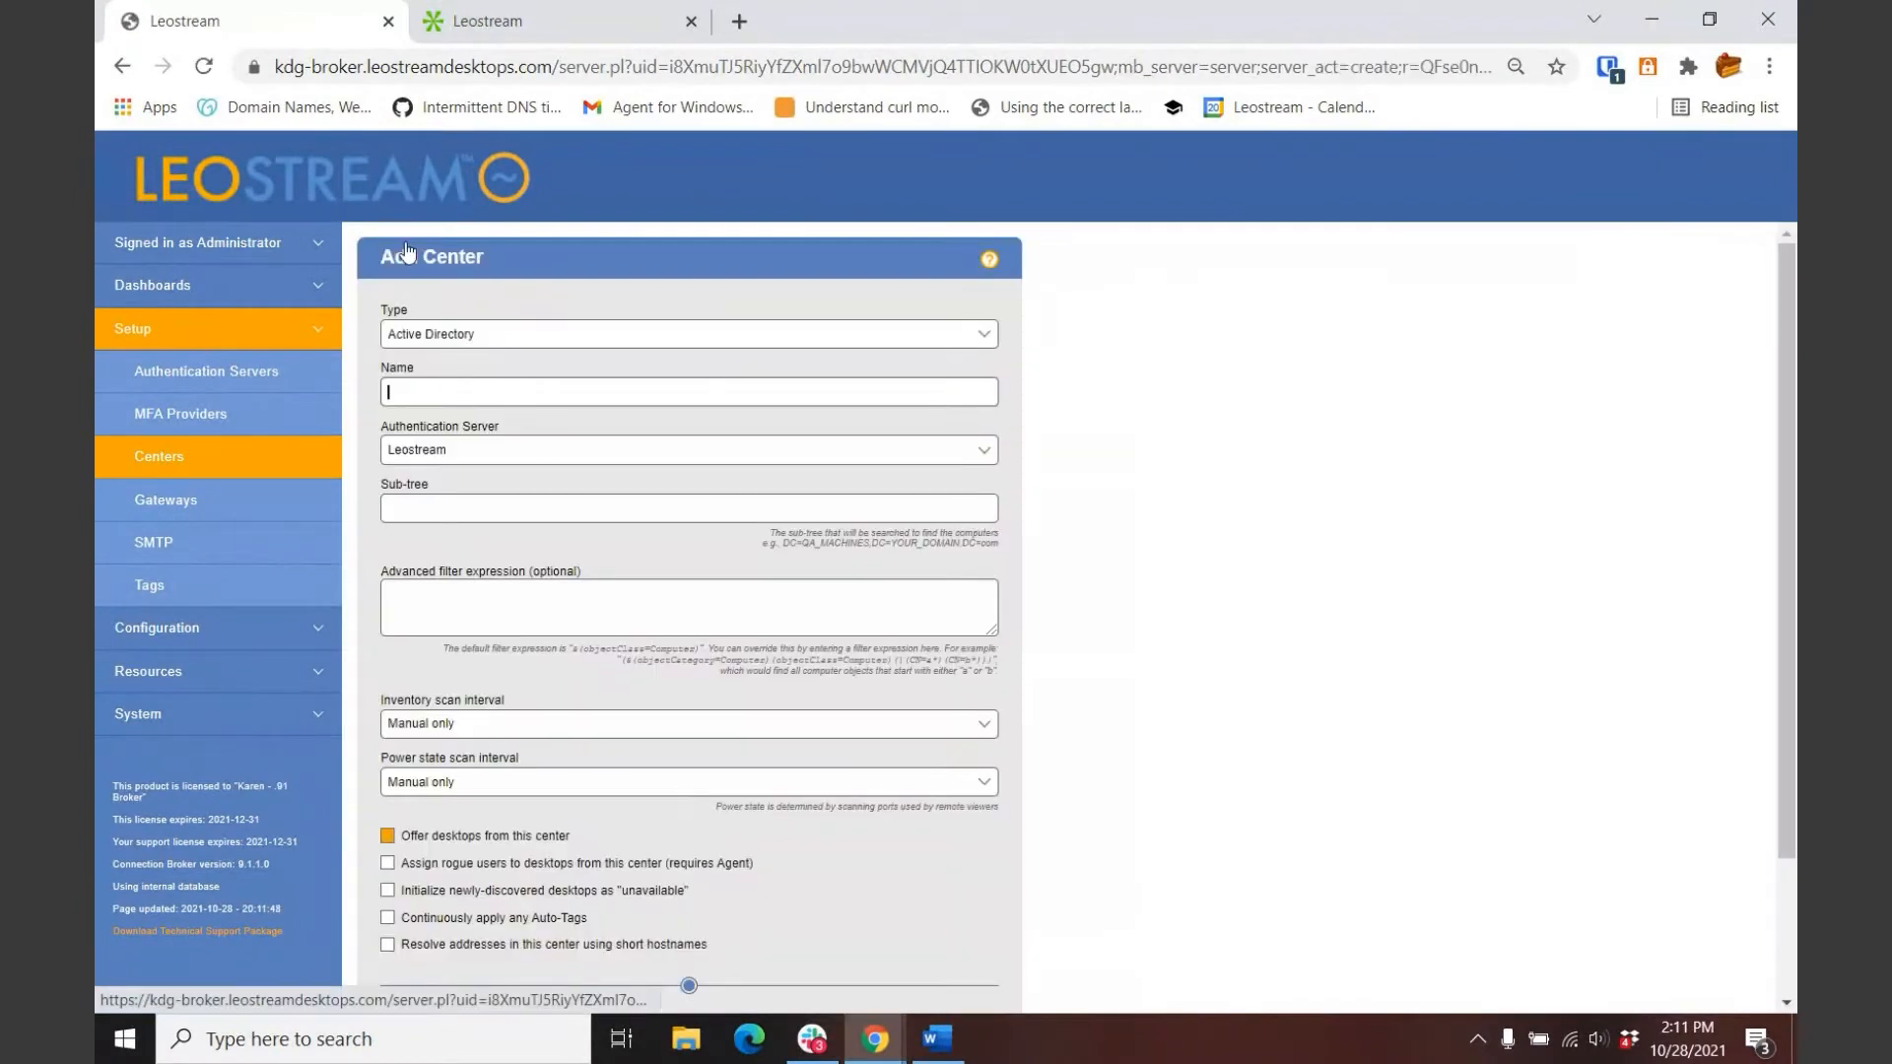
click(497, 337)
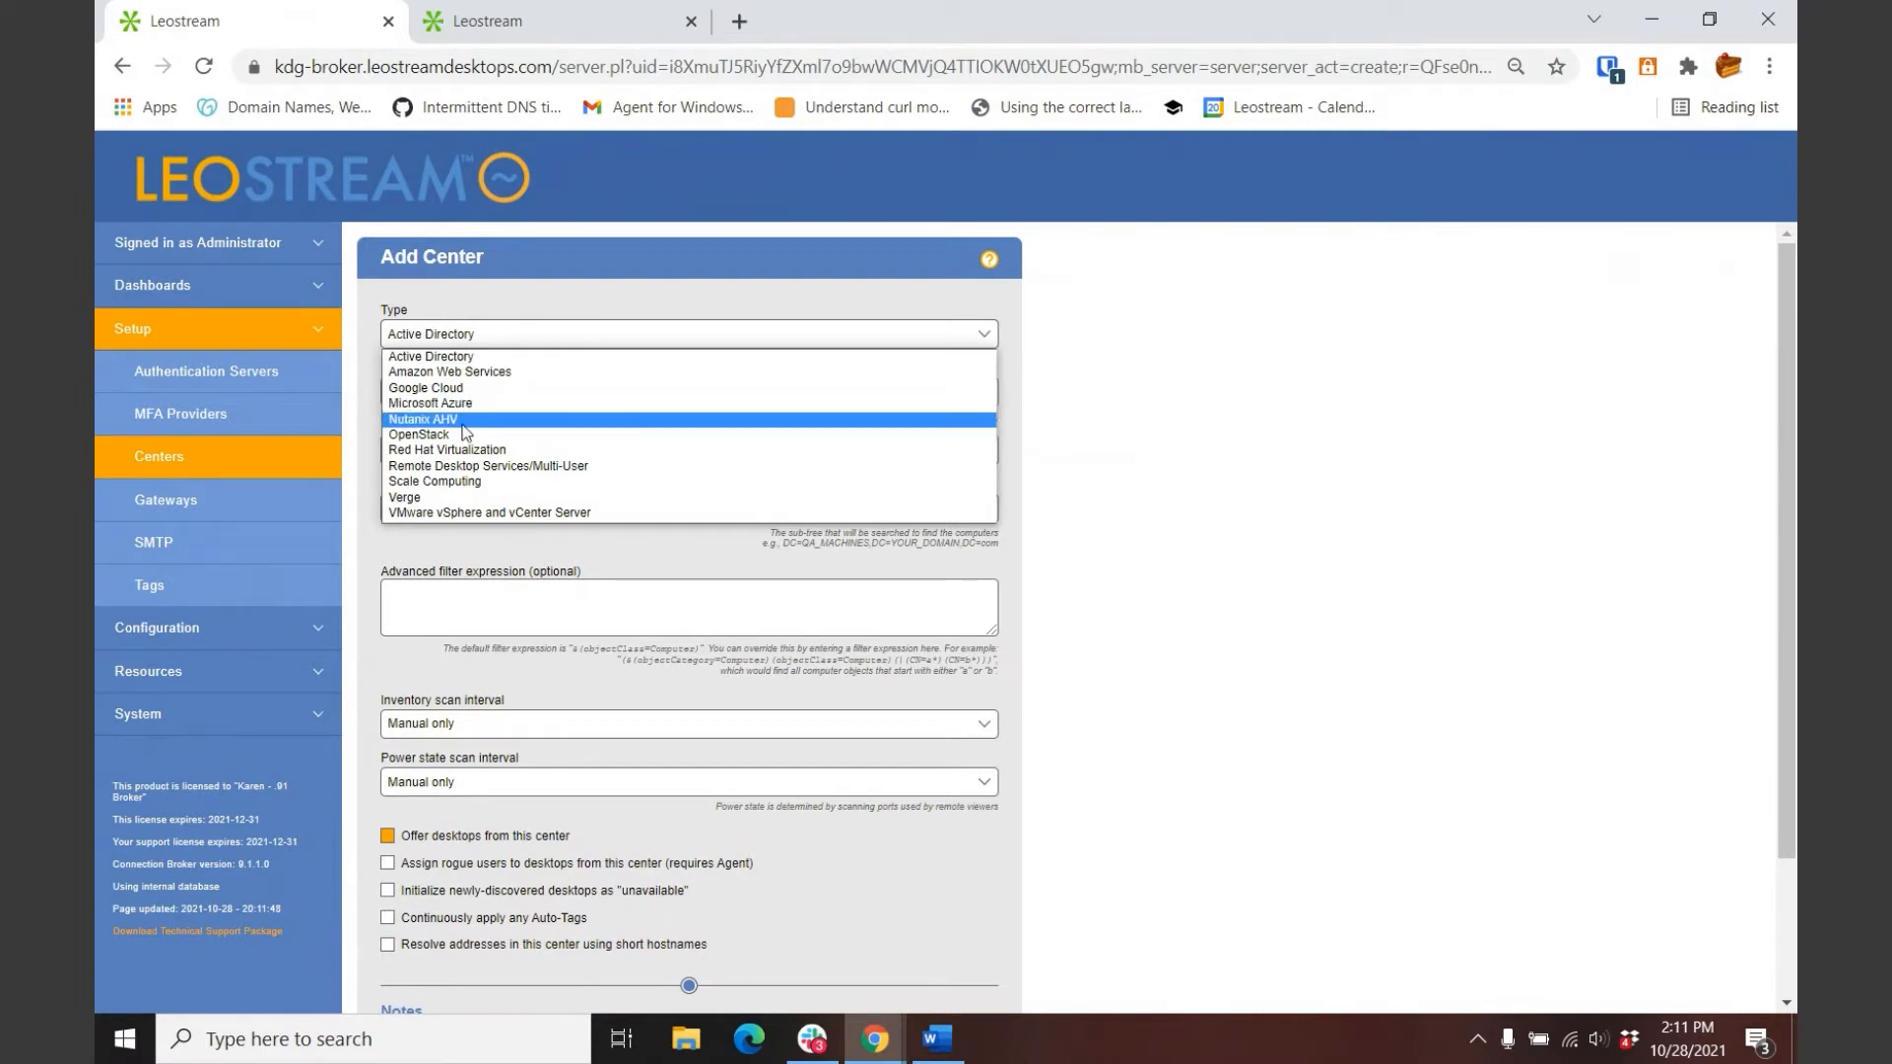
click(158, 464)
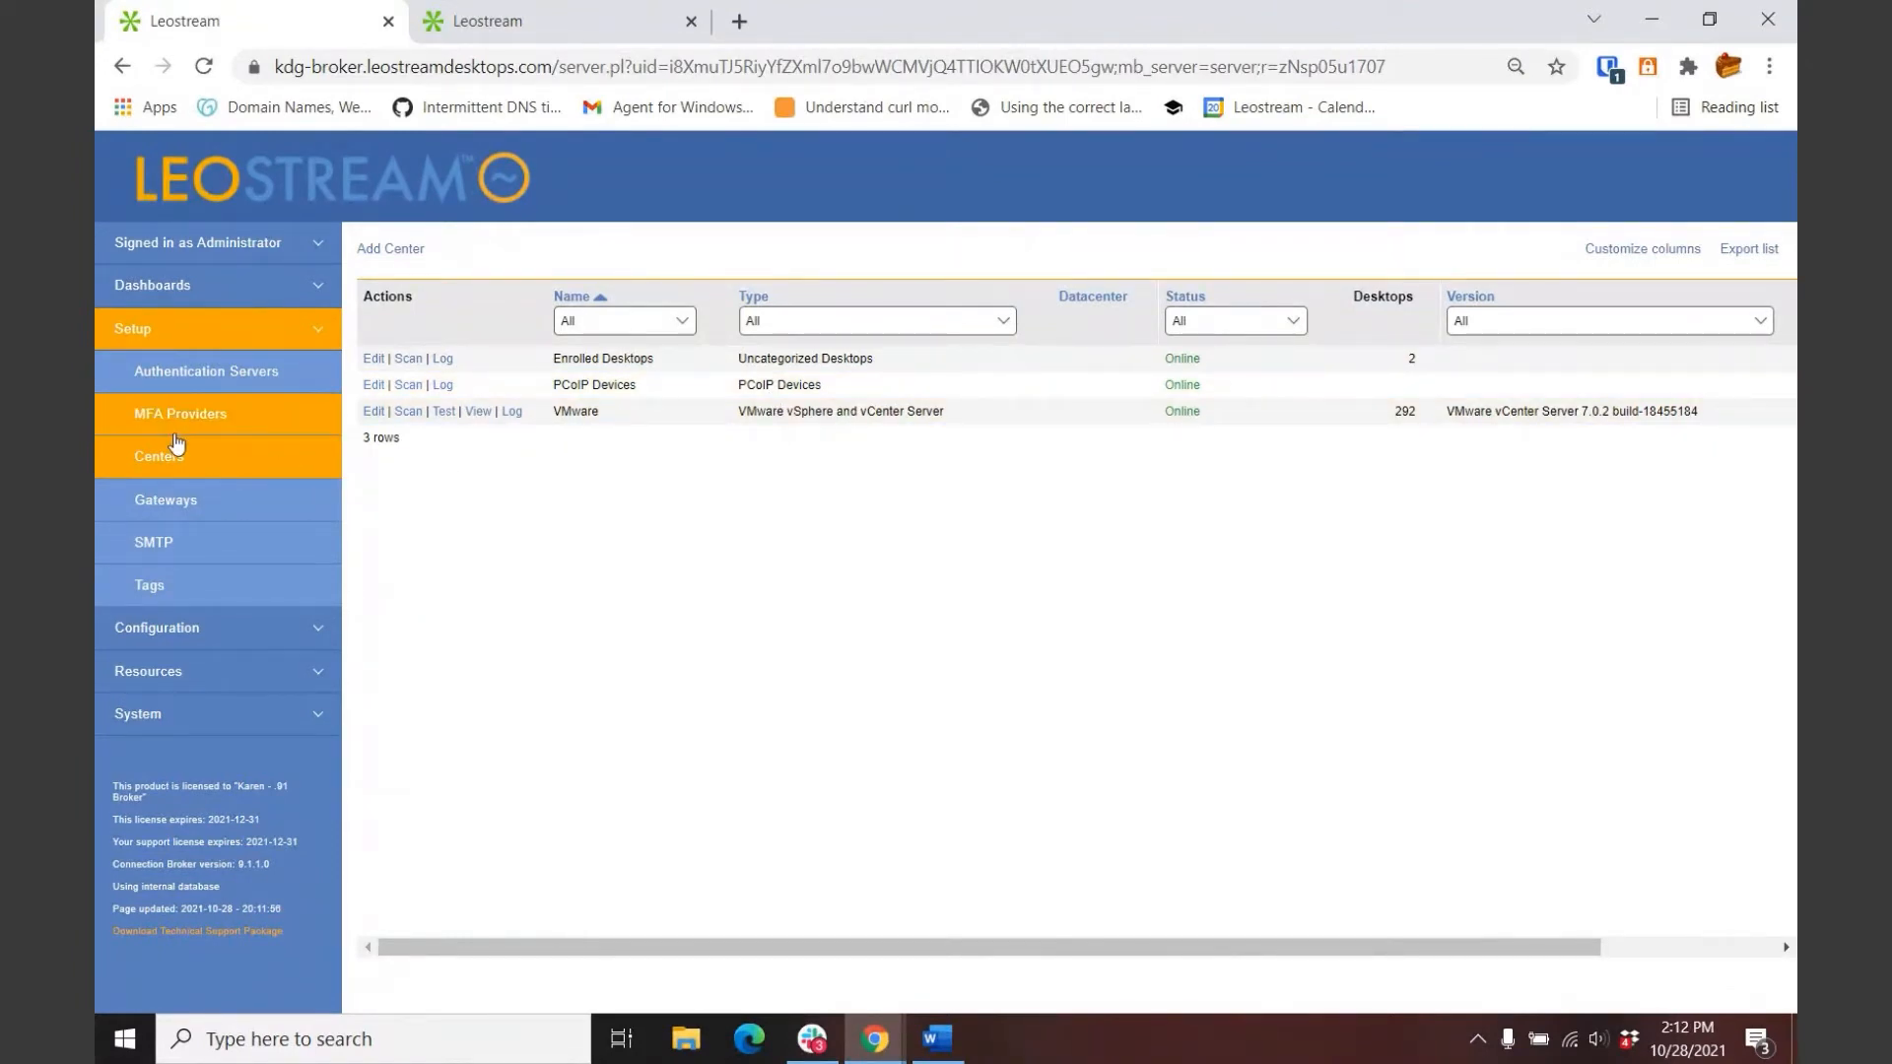
Step: Review Gateways, then show Configuration > Pools with six pools and All Desktops at 294
click(157, 506)
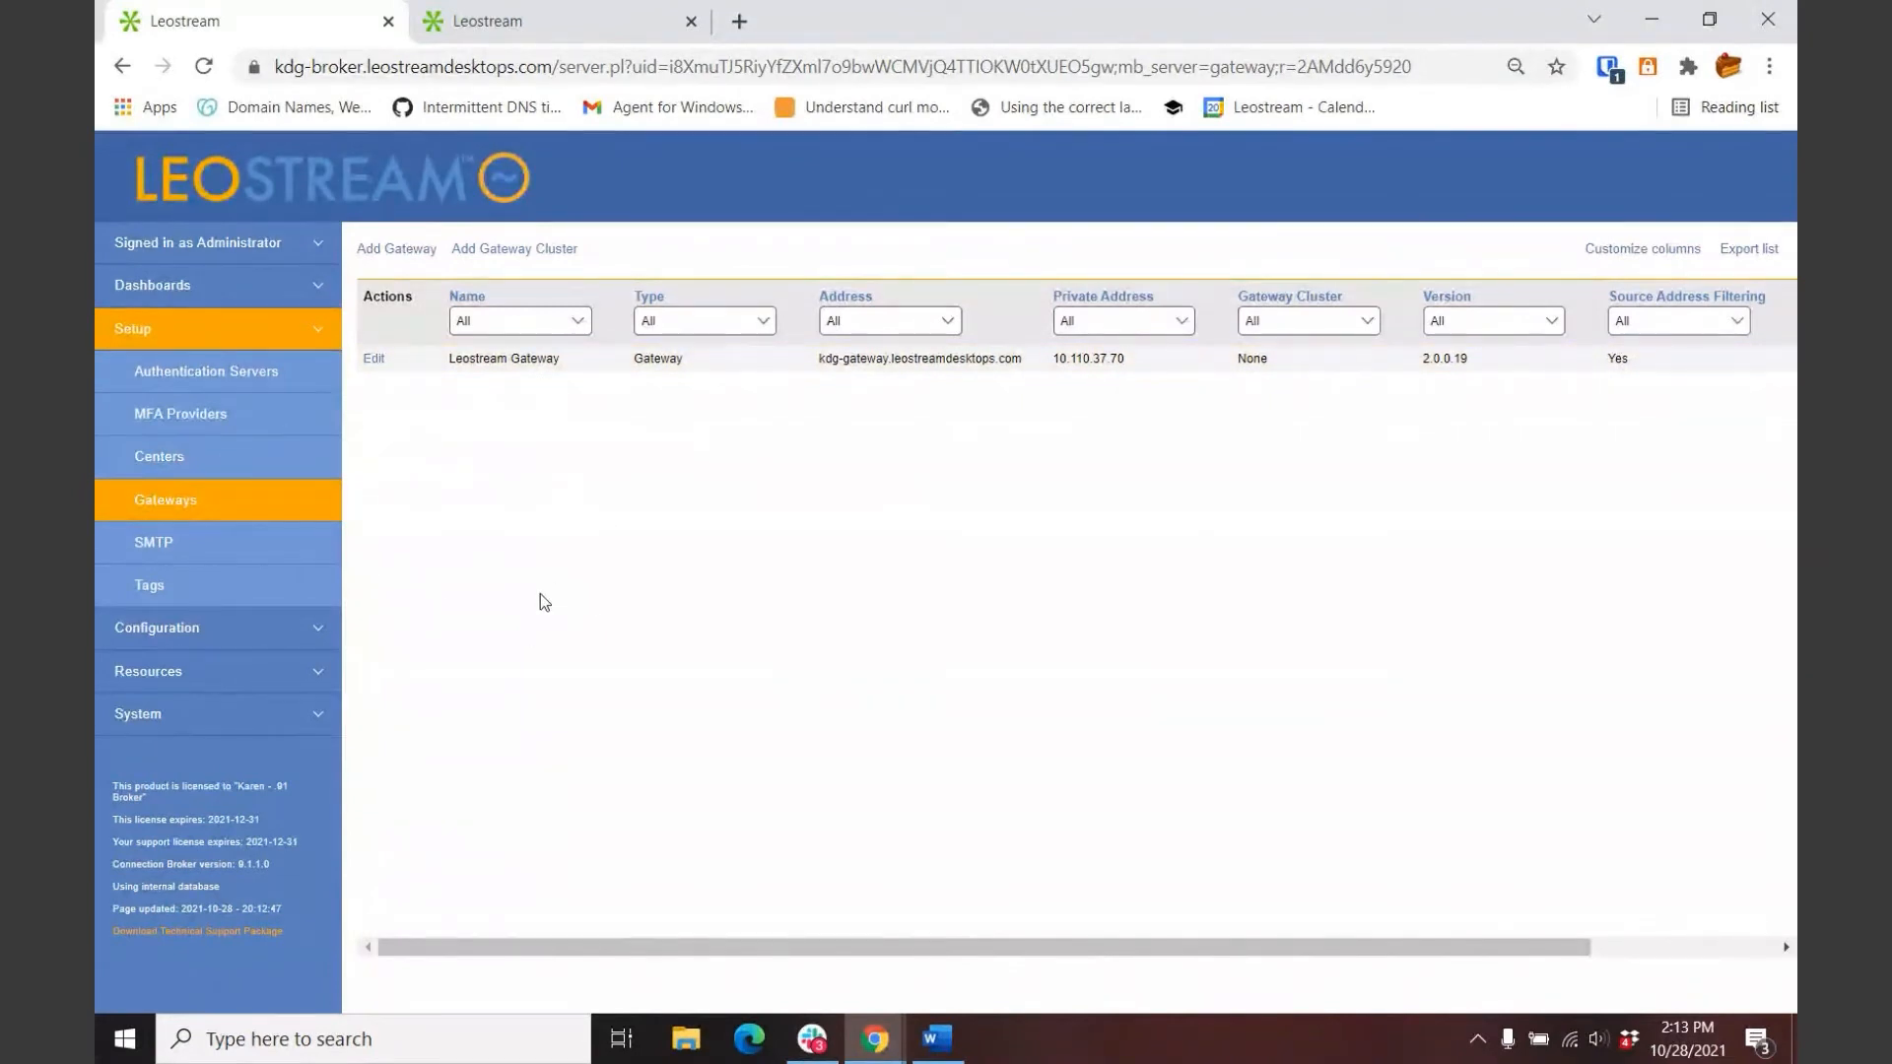
click(179, 330)
click(169, 383)
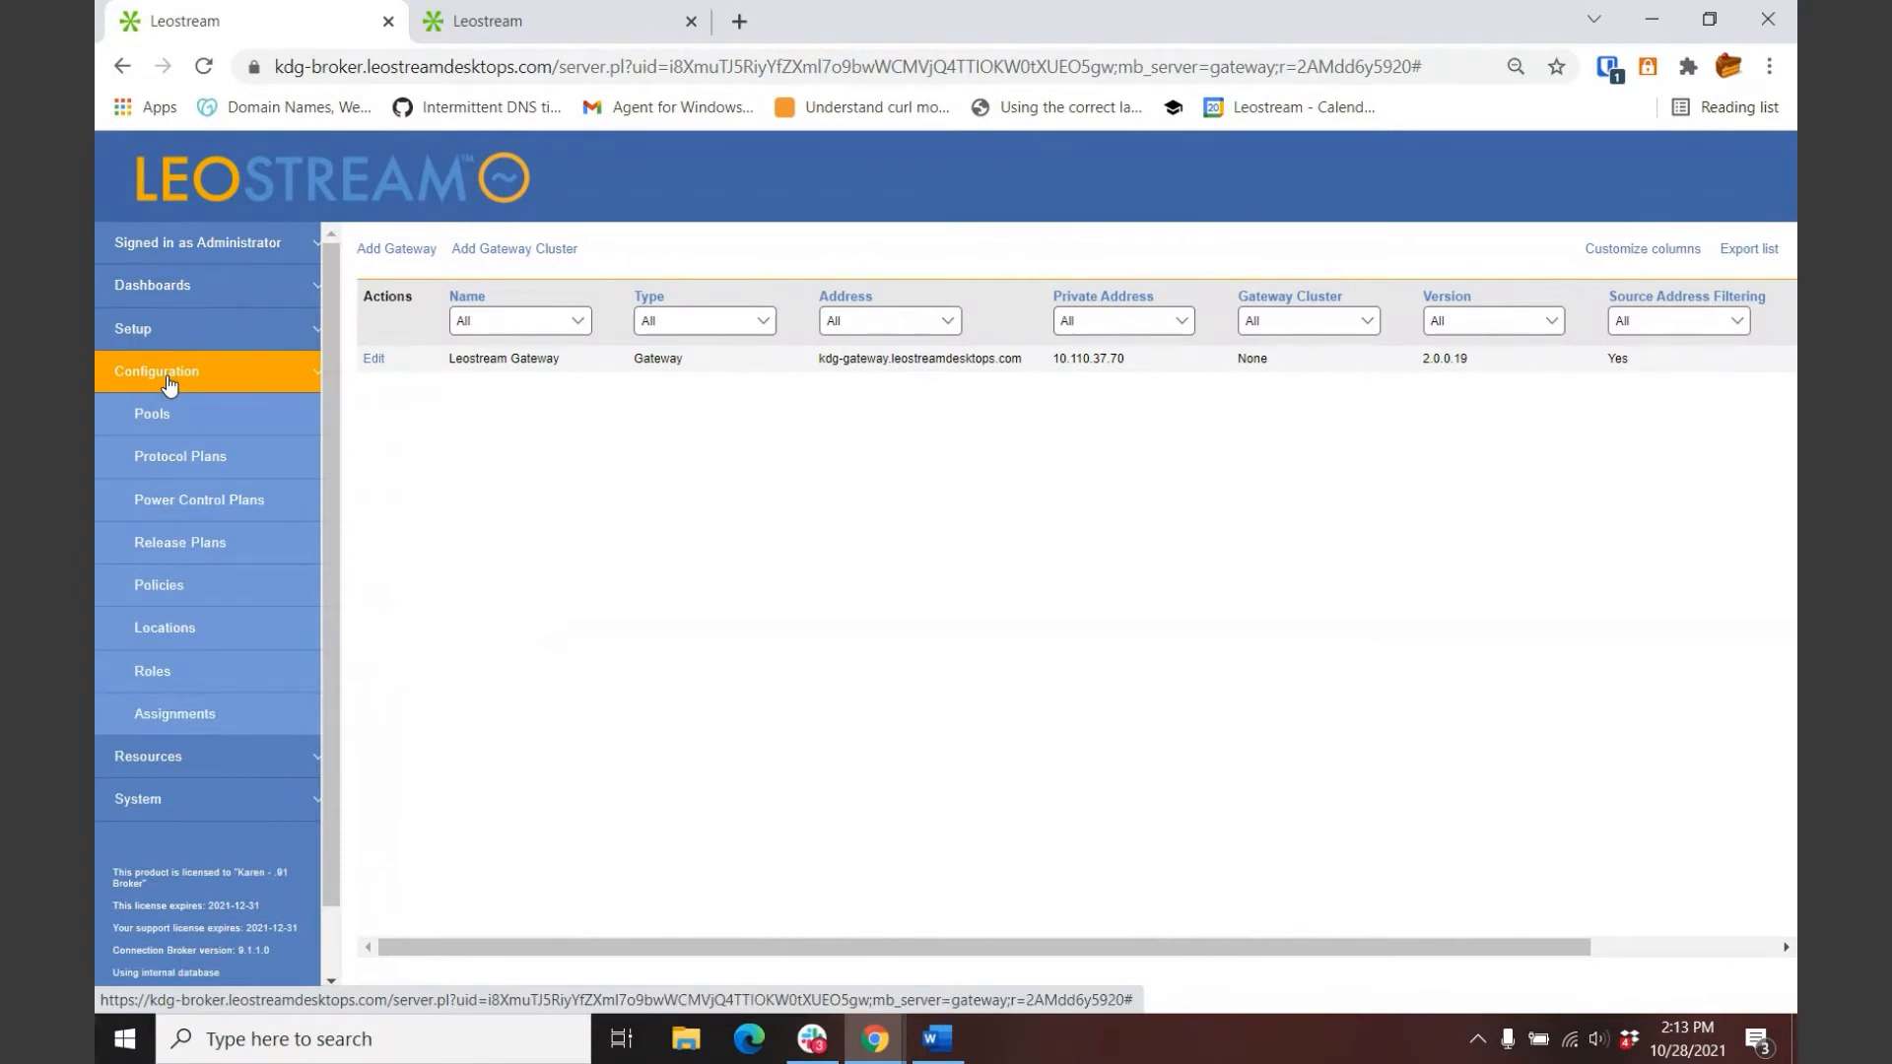
click(165, 416)
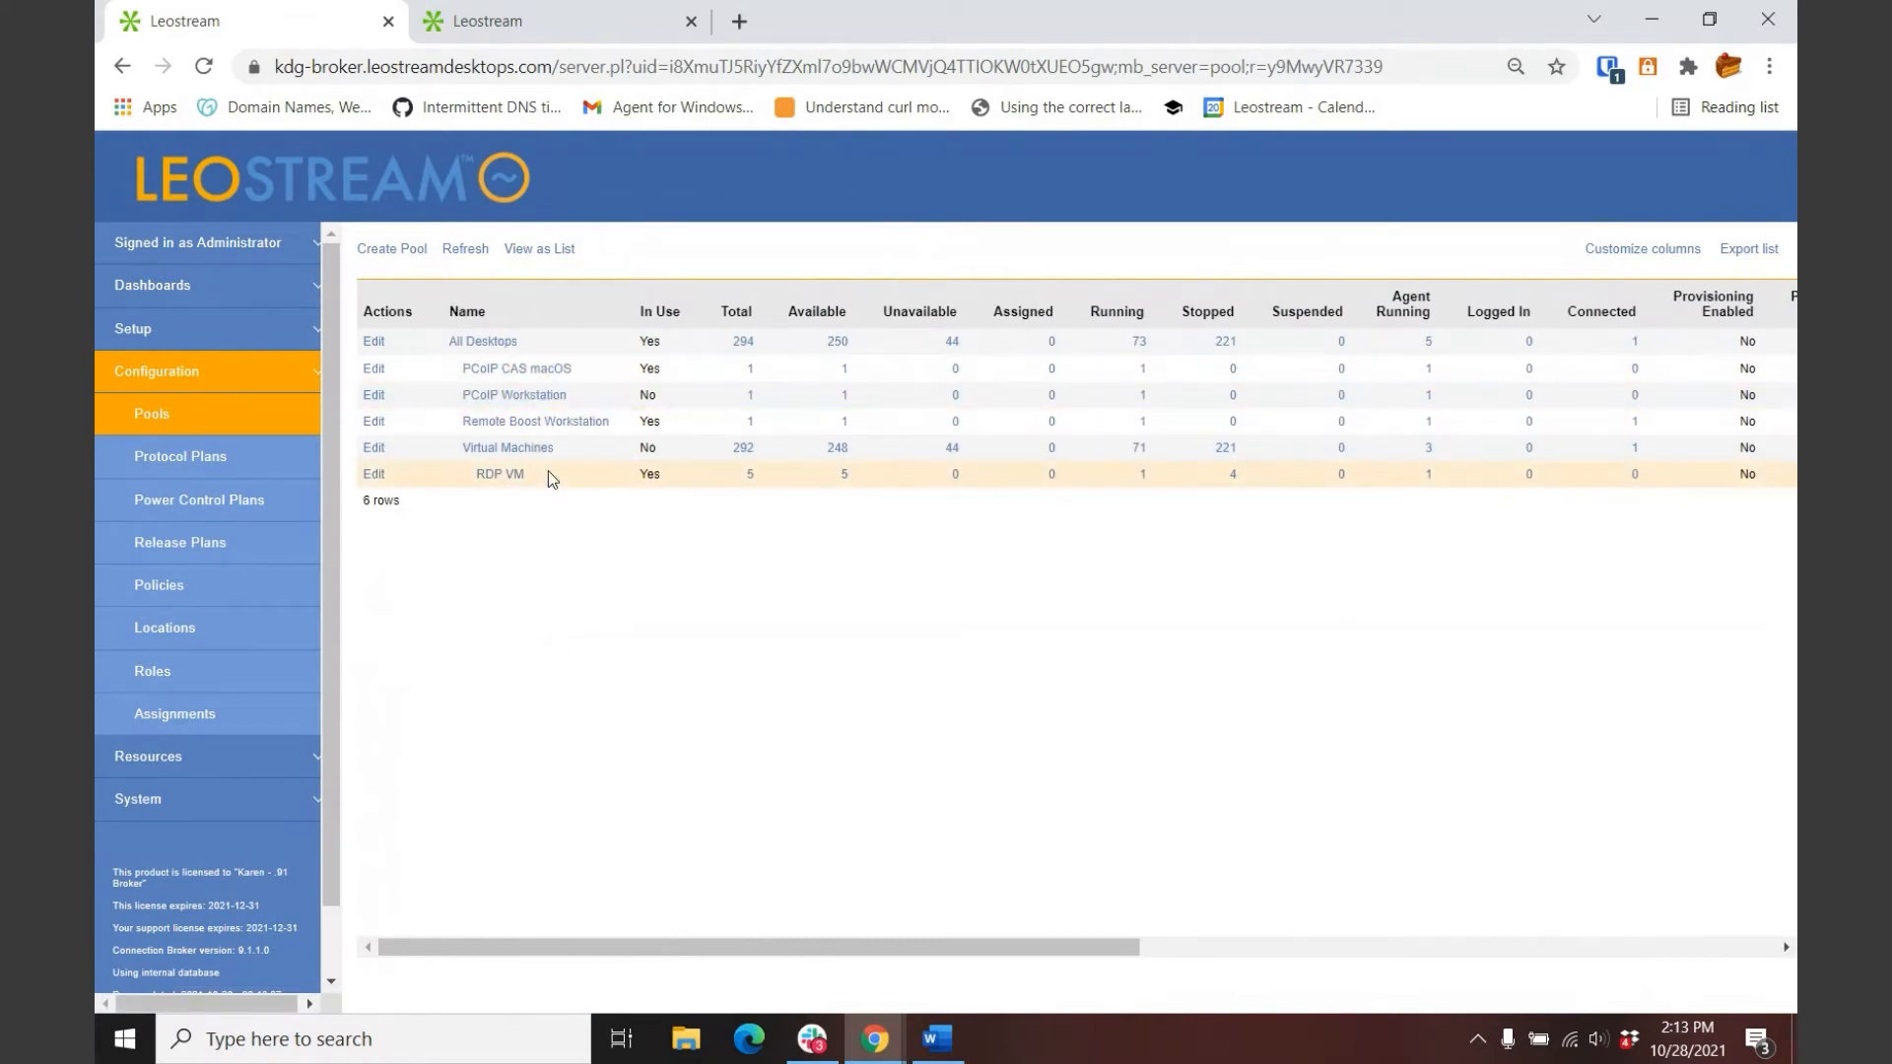
click(380, 427)
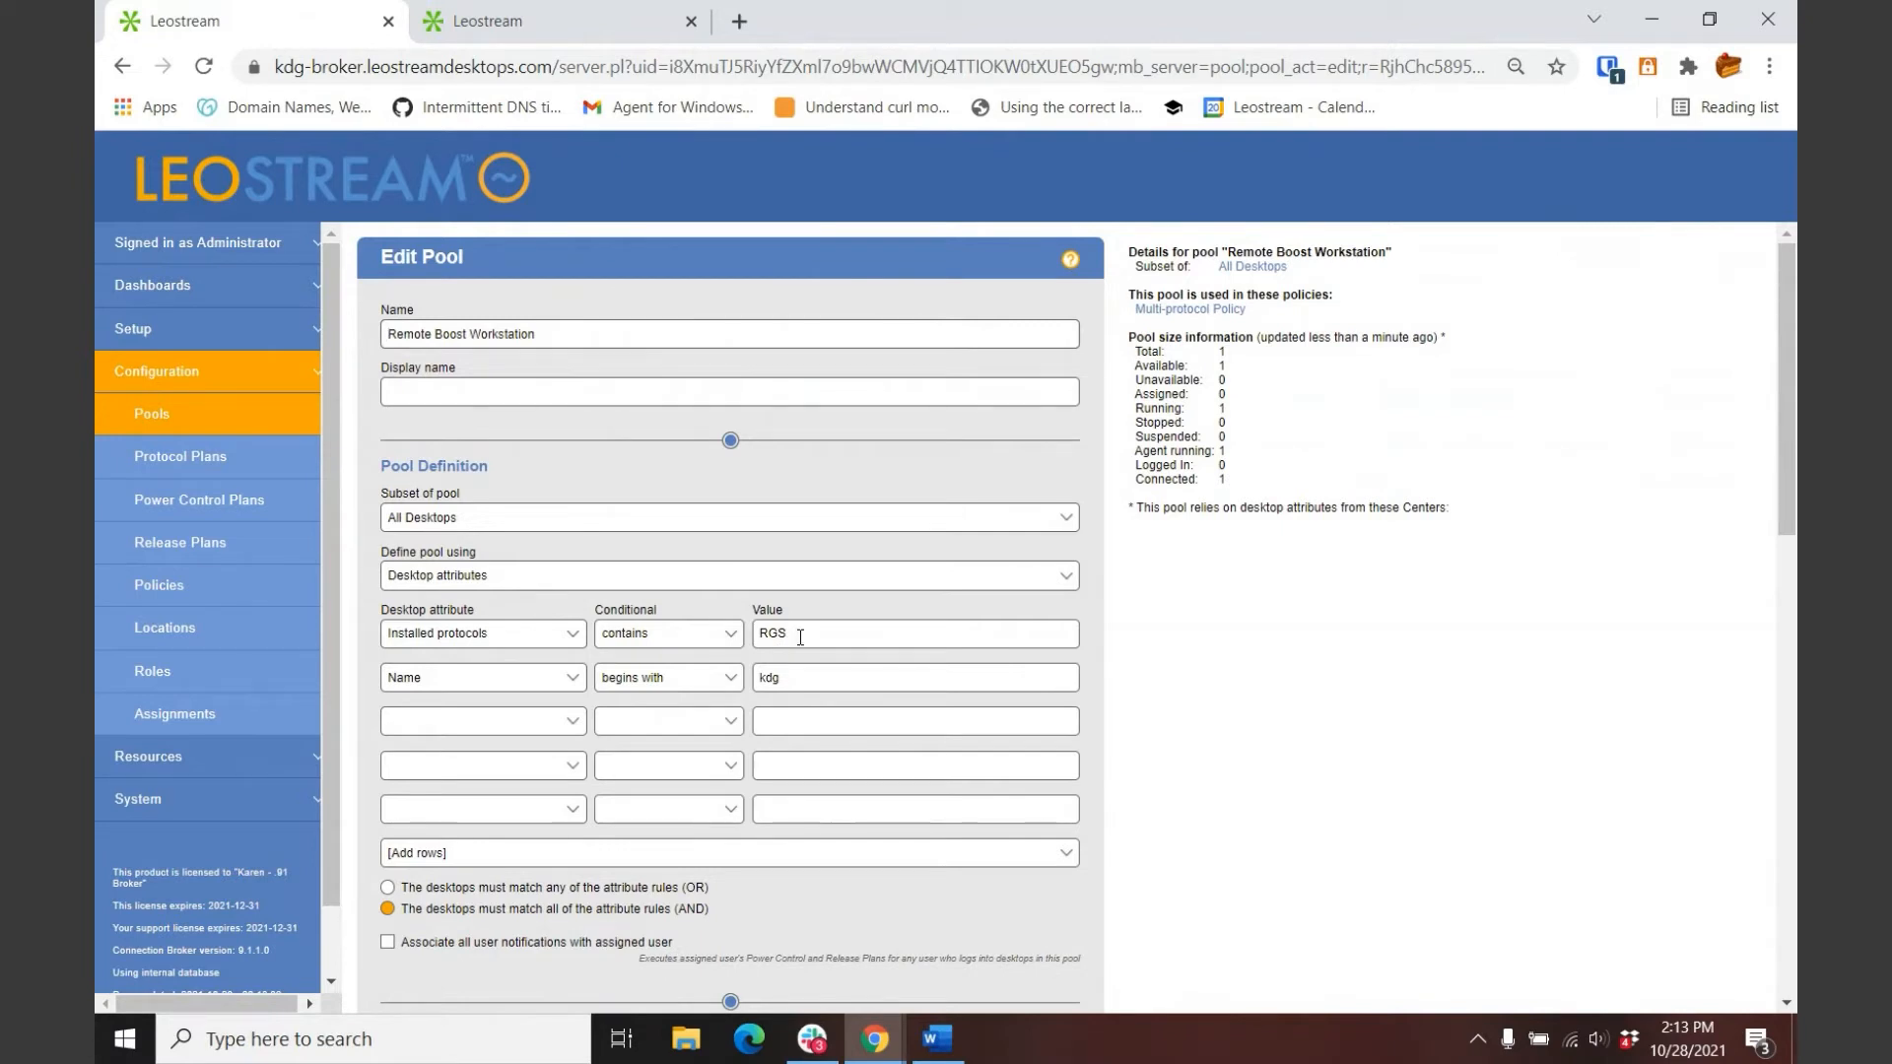
click(180, 422)
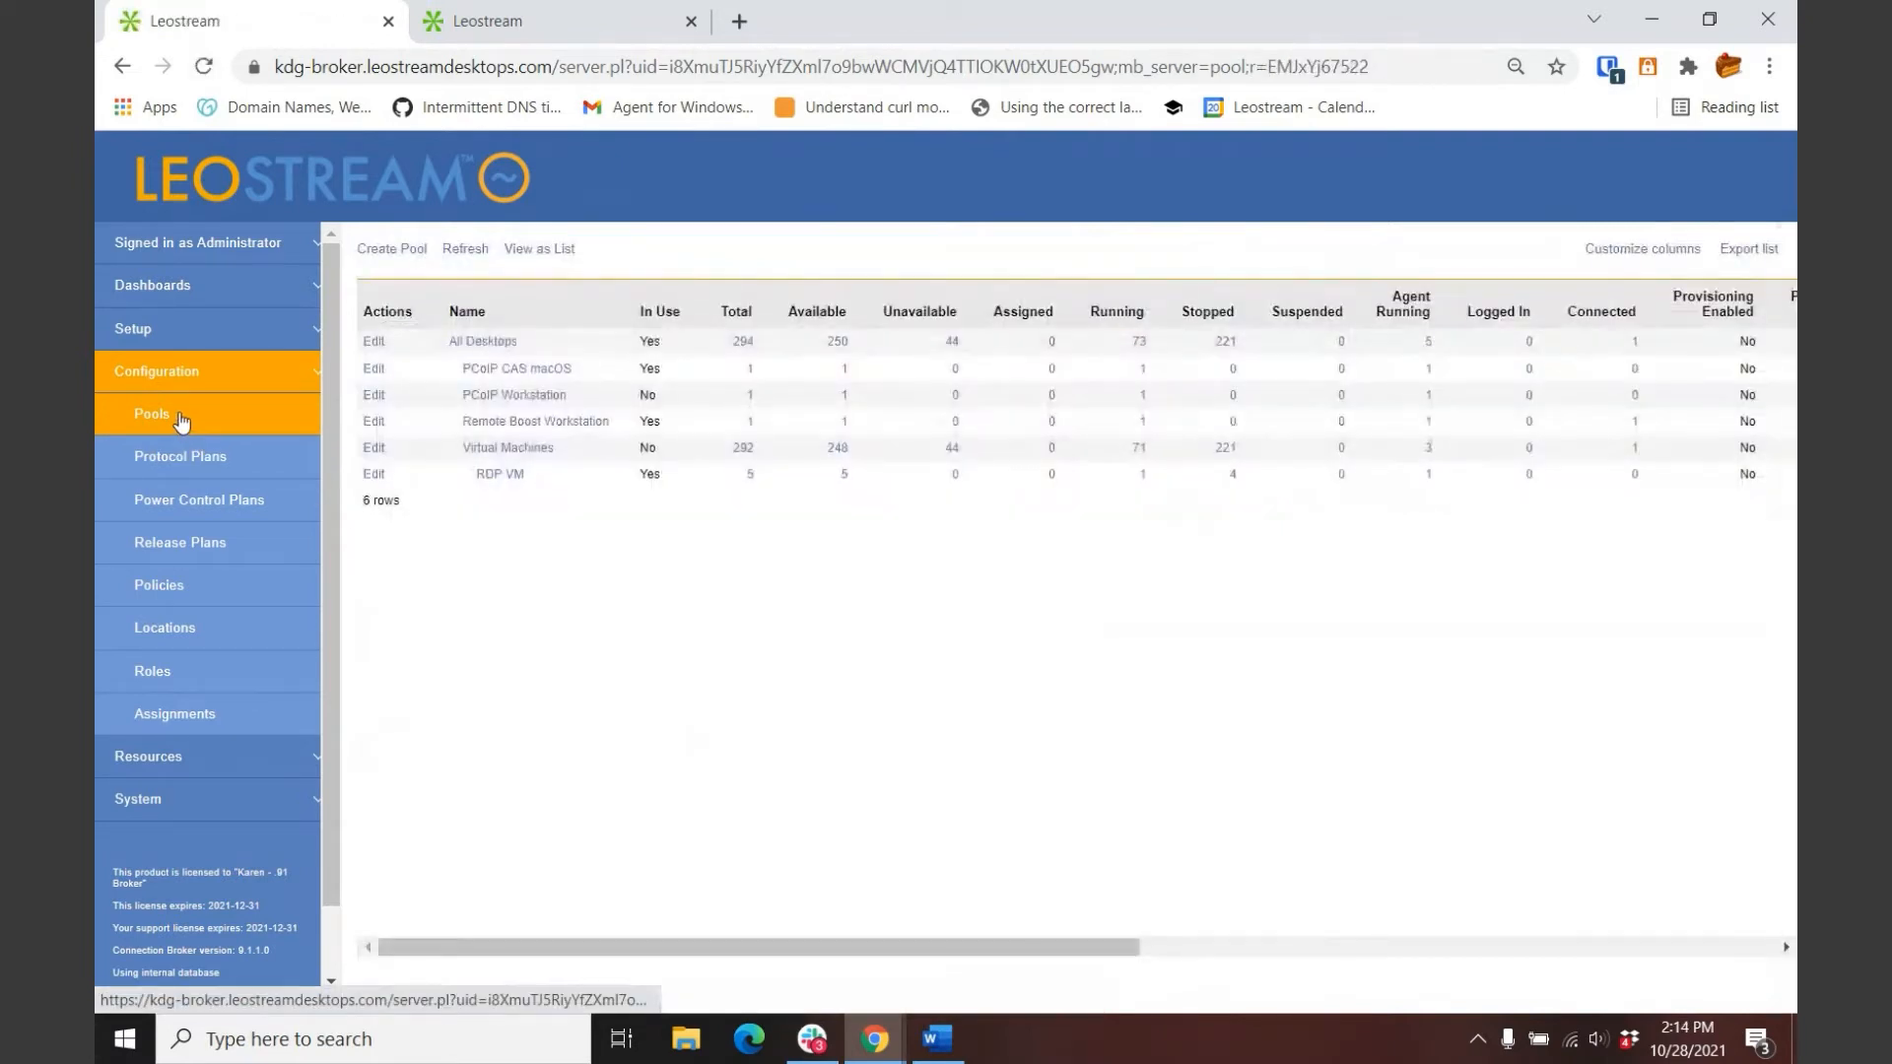
Step: Inspect the PCoIP CAS macOS pool's settings, then go back to the Pools list
click(375, 369)
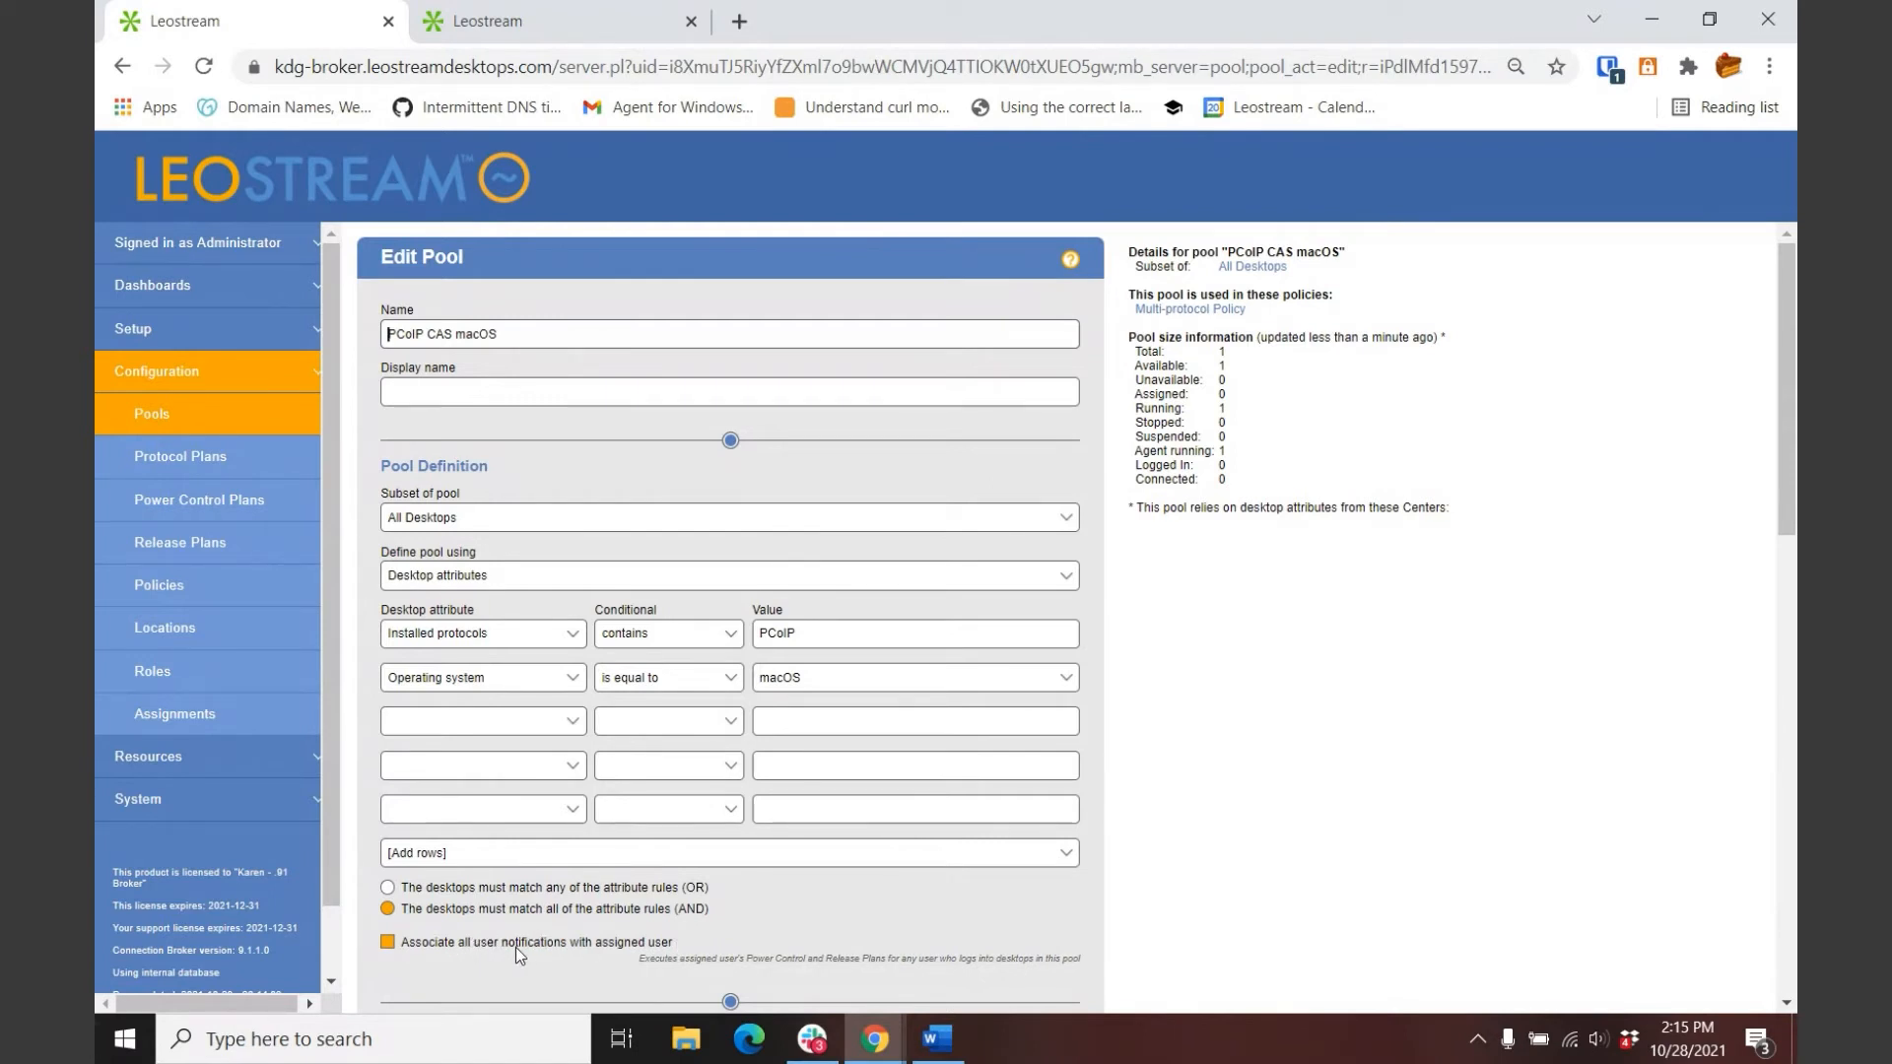
click(153, 431)
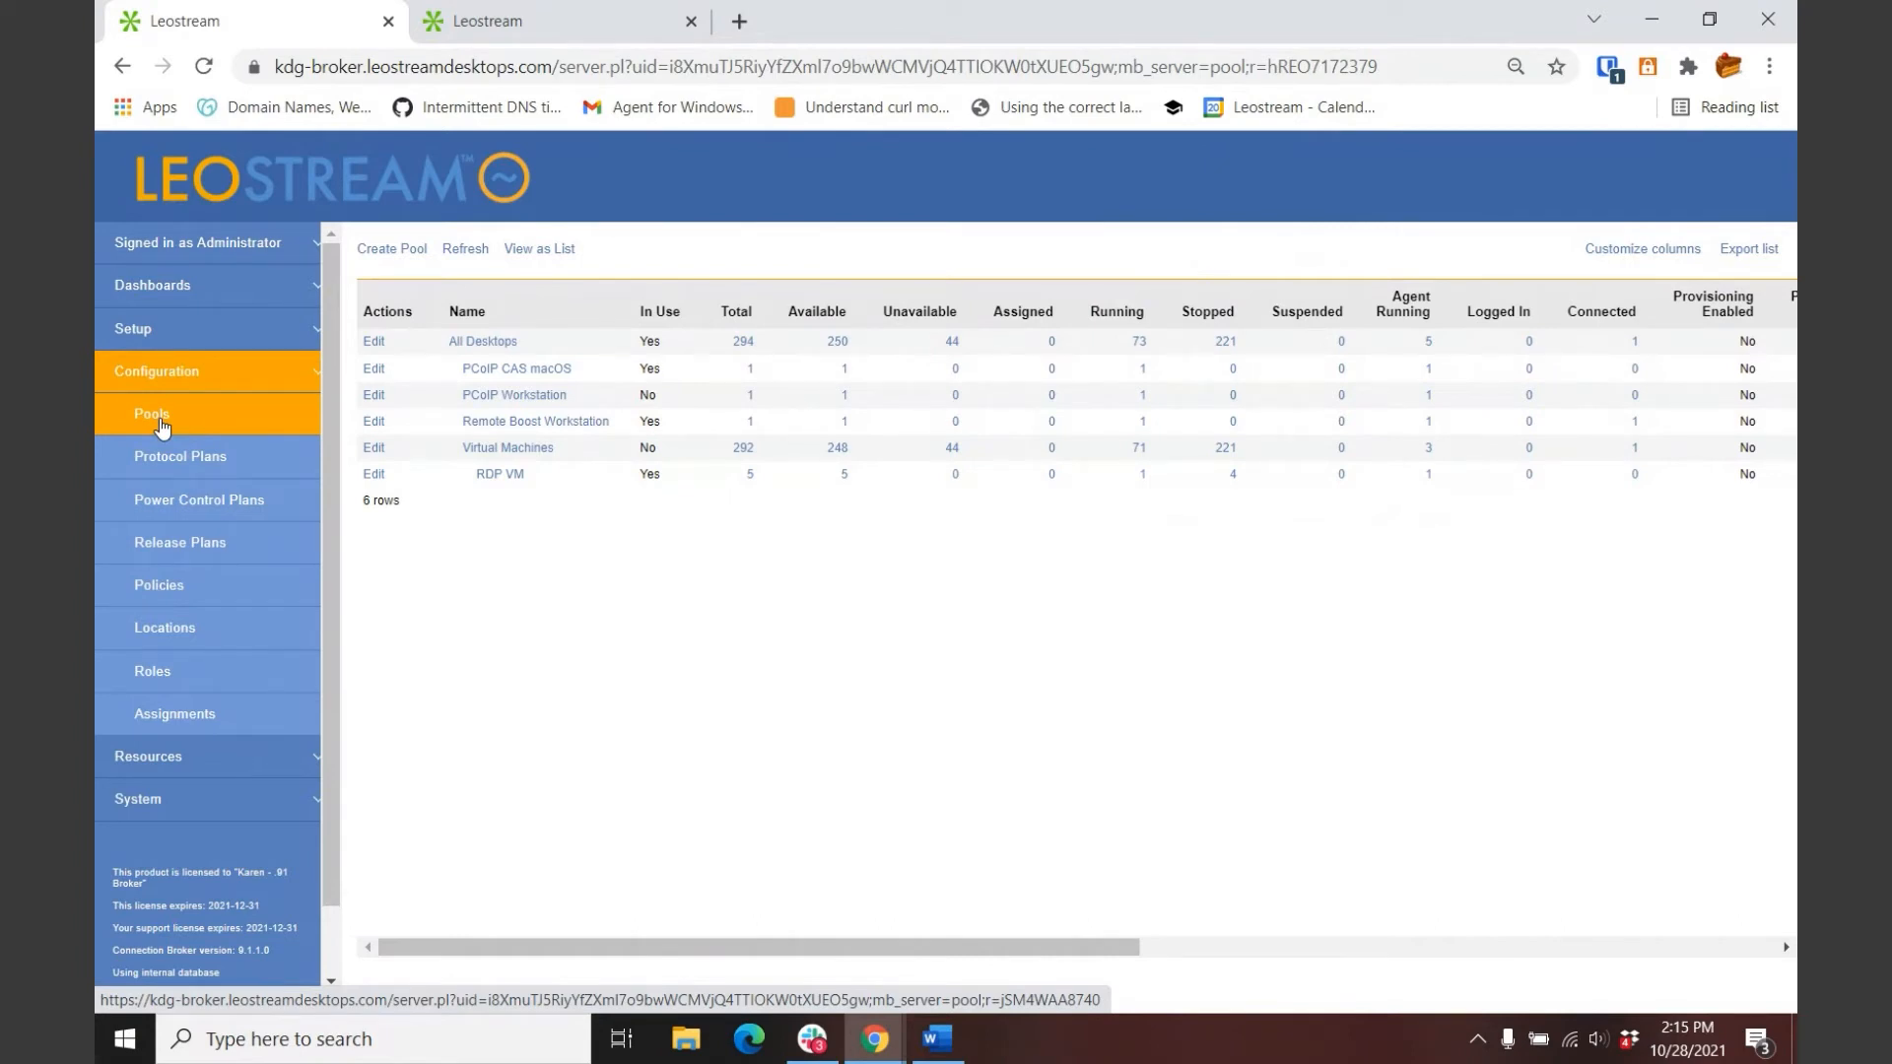
Step: Open the Remote Boost protocol plan and enlarge its RGS configuration file box for reading
click(180, 461)
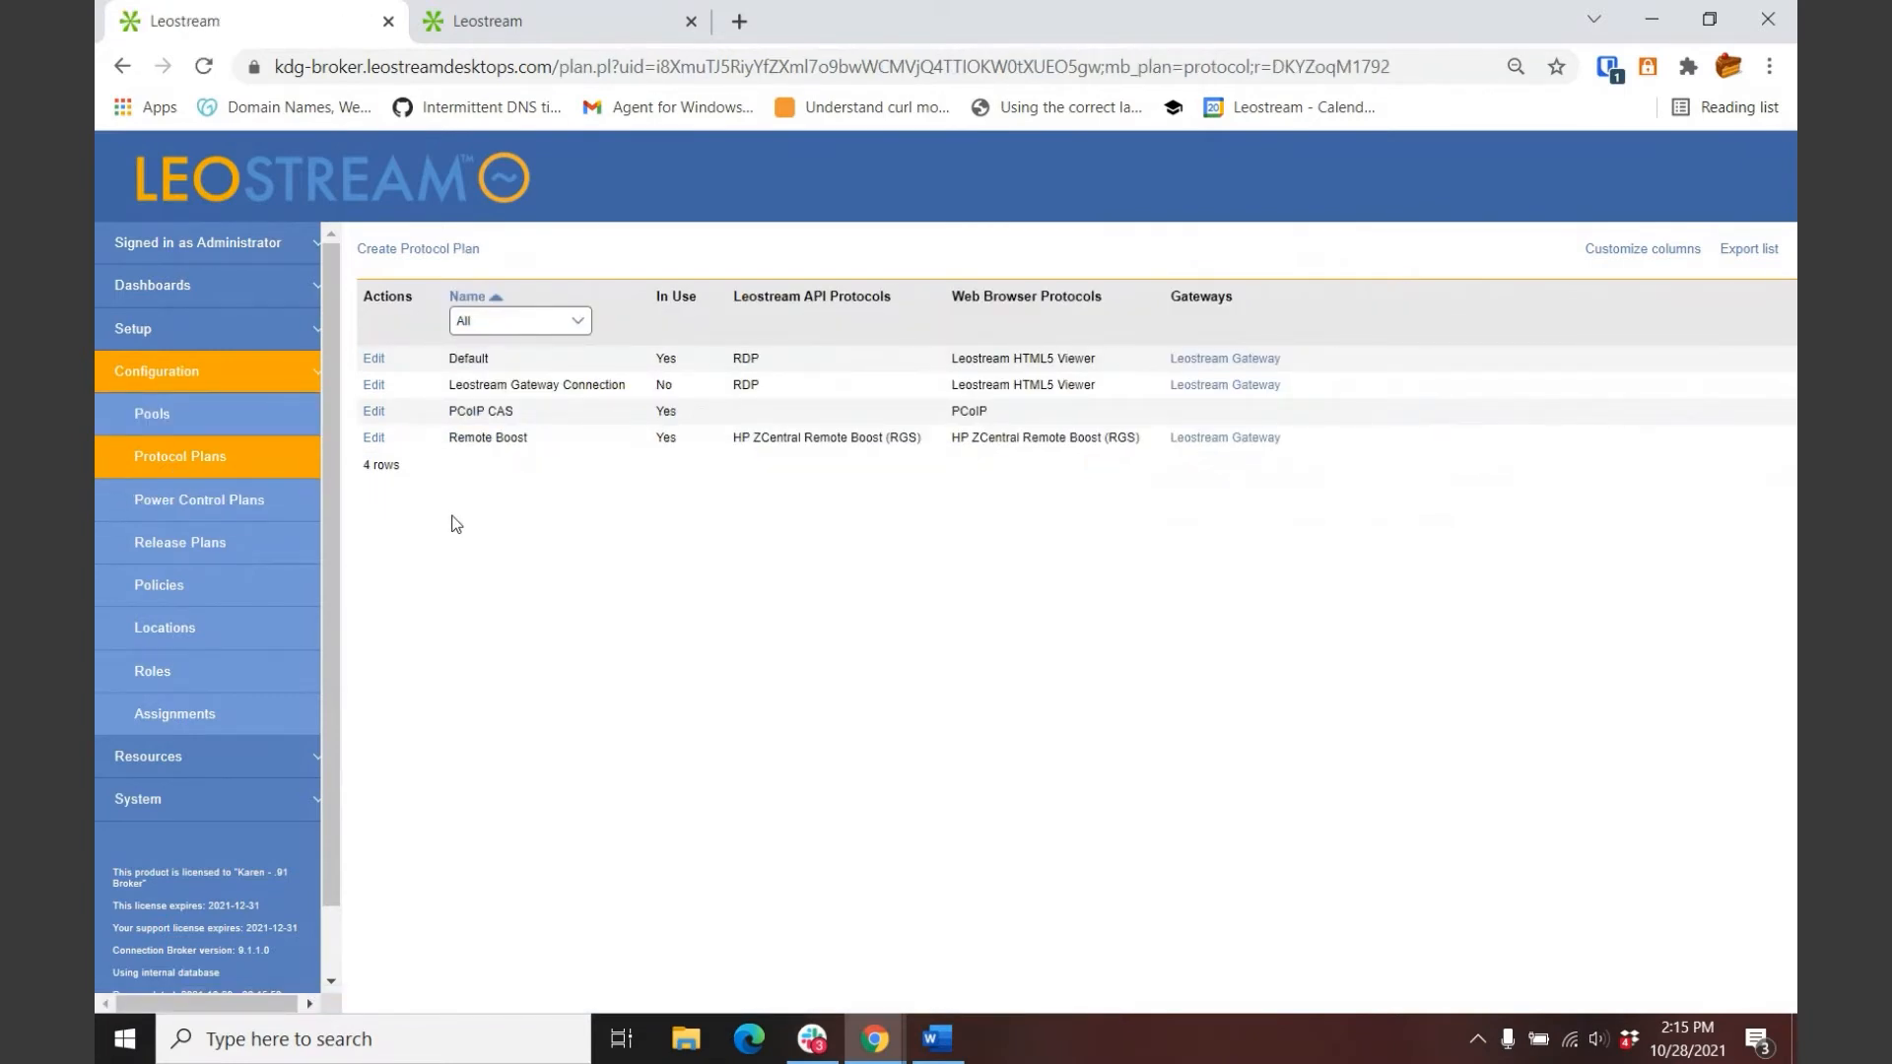
click(374, 437)
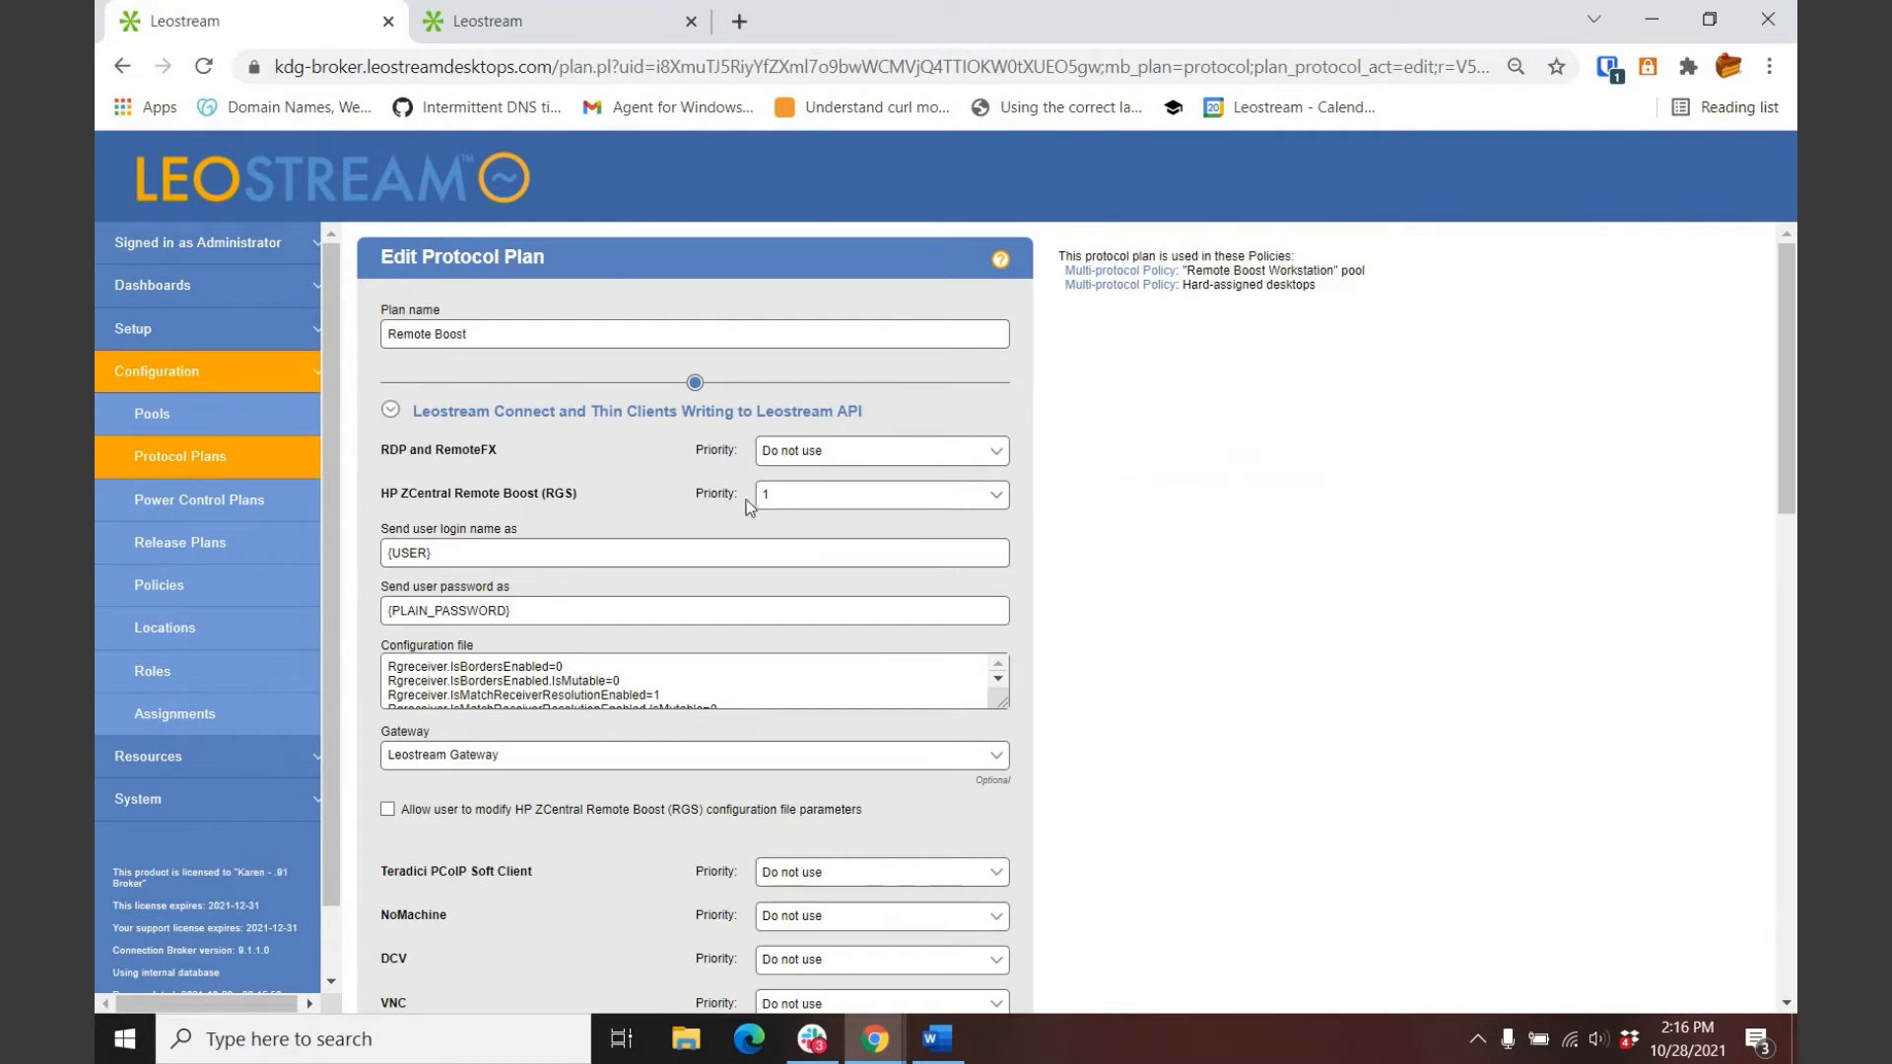
click(389, 409)
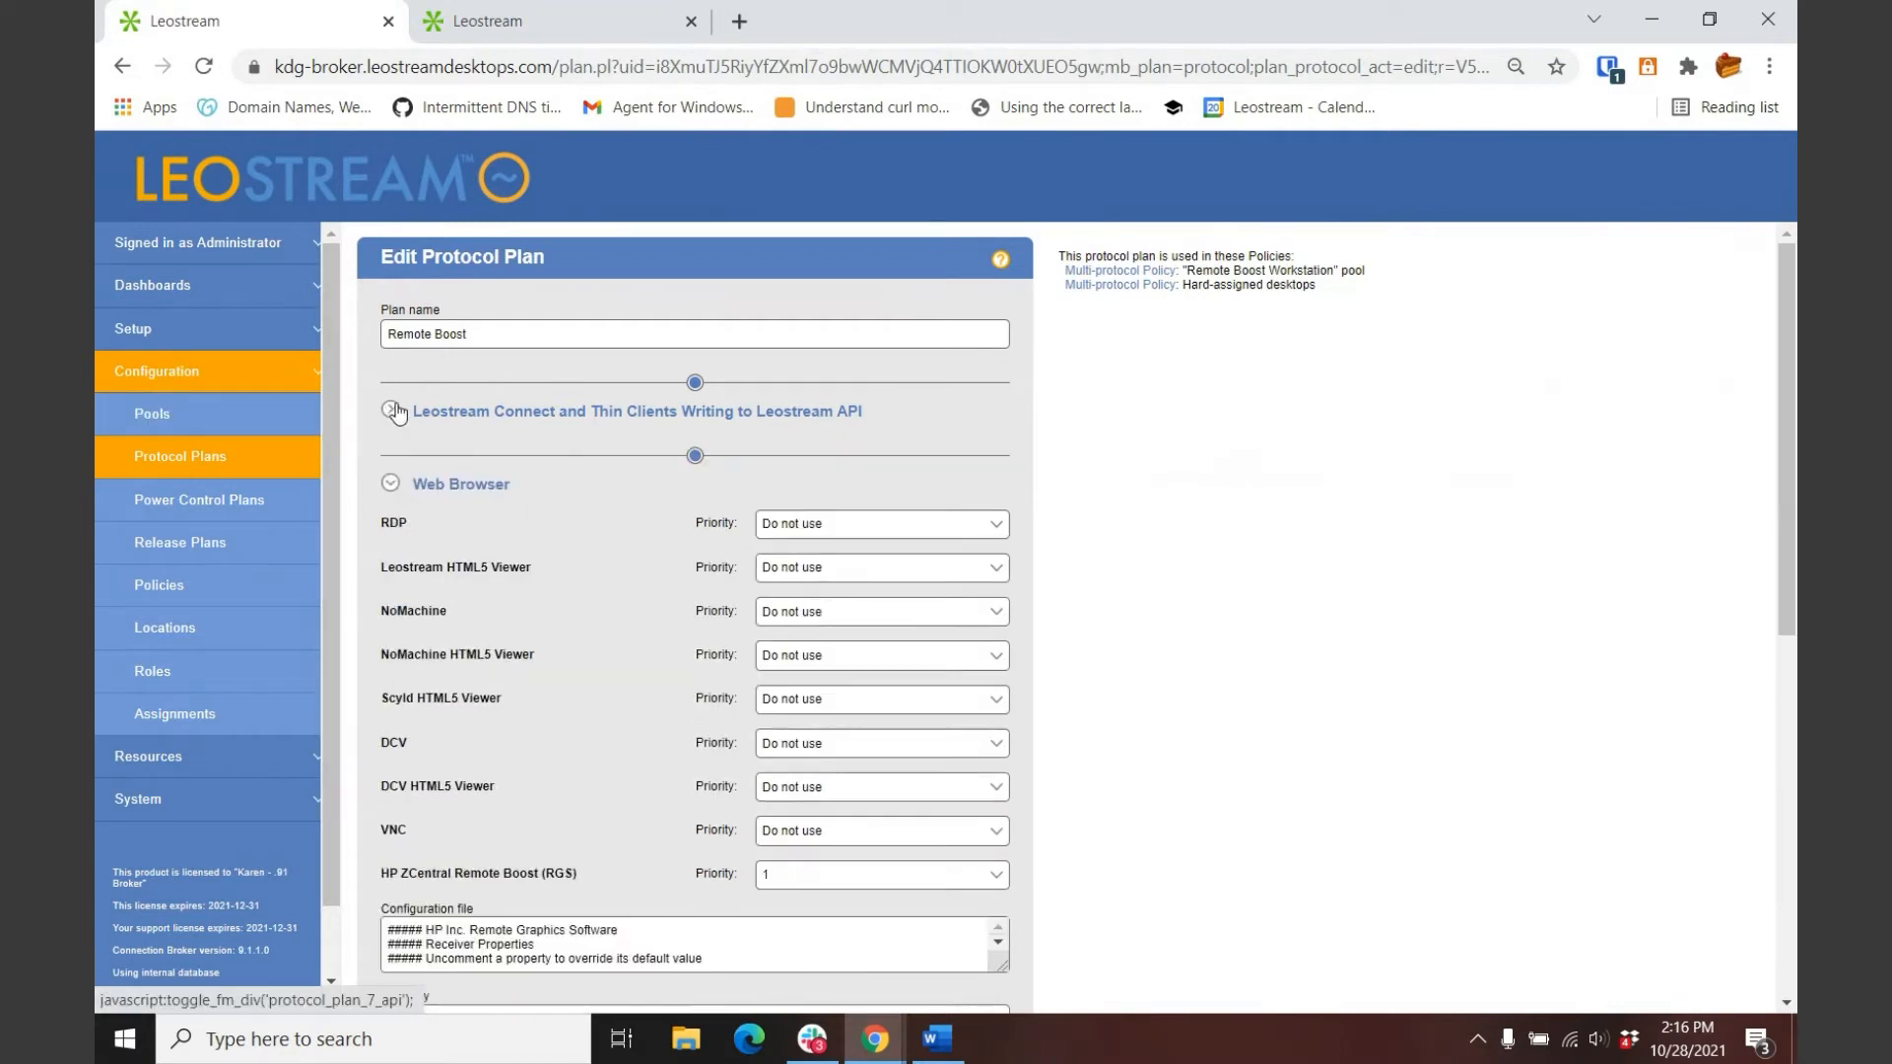
scroll(576, 831, down, 1)
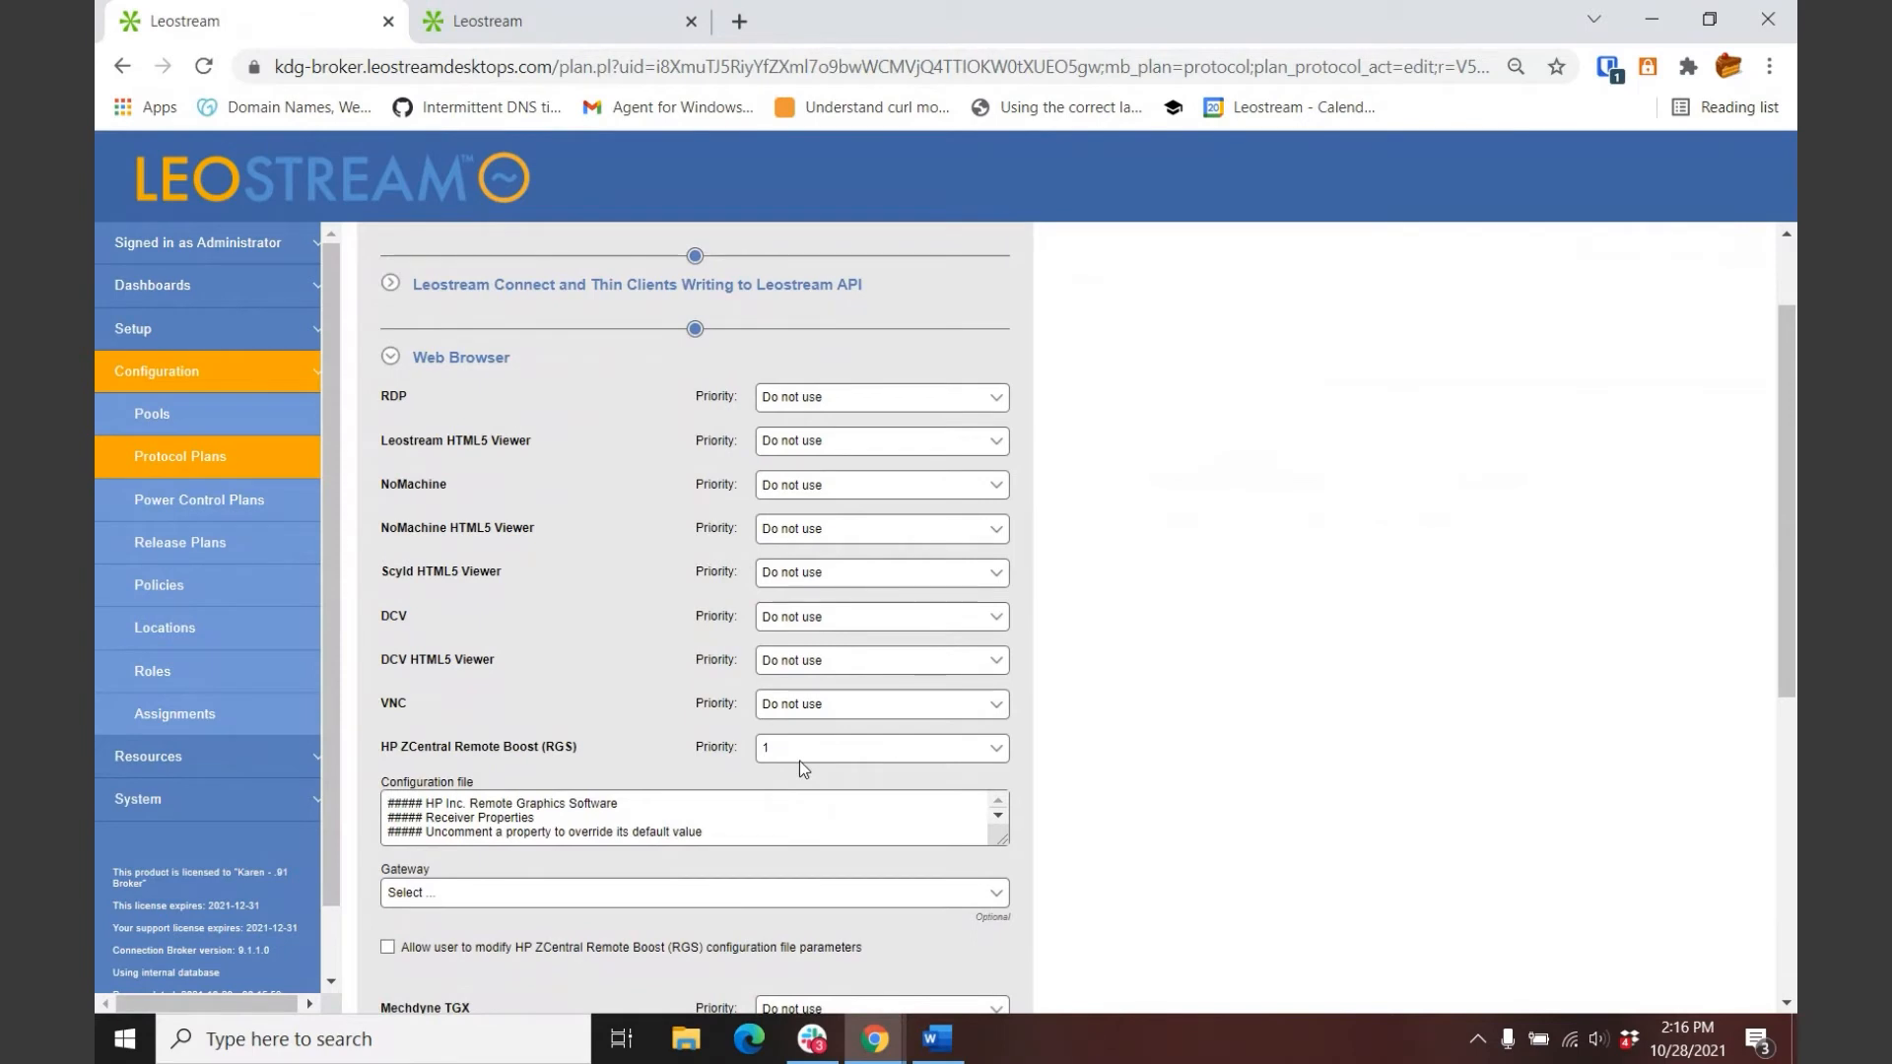
scroll(902, 753, down, 1)
scroll(902, 753, down, 2)
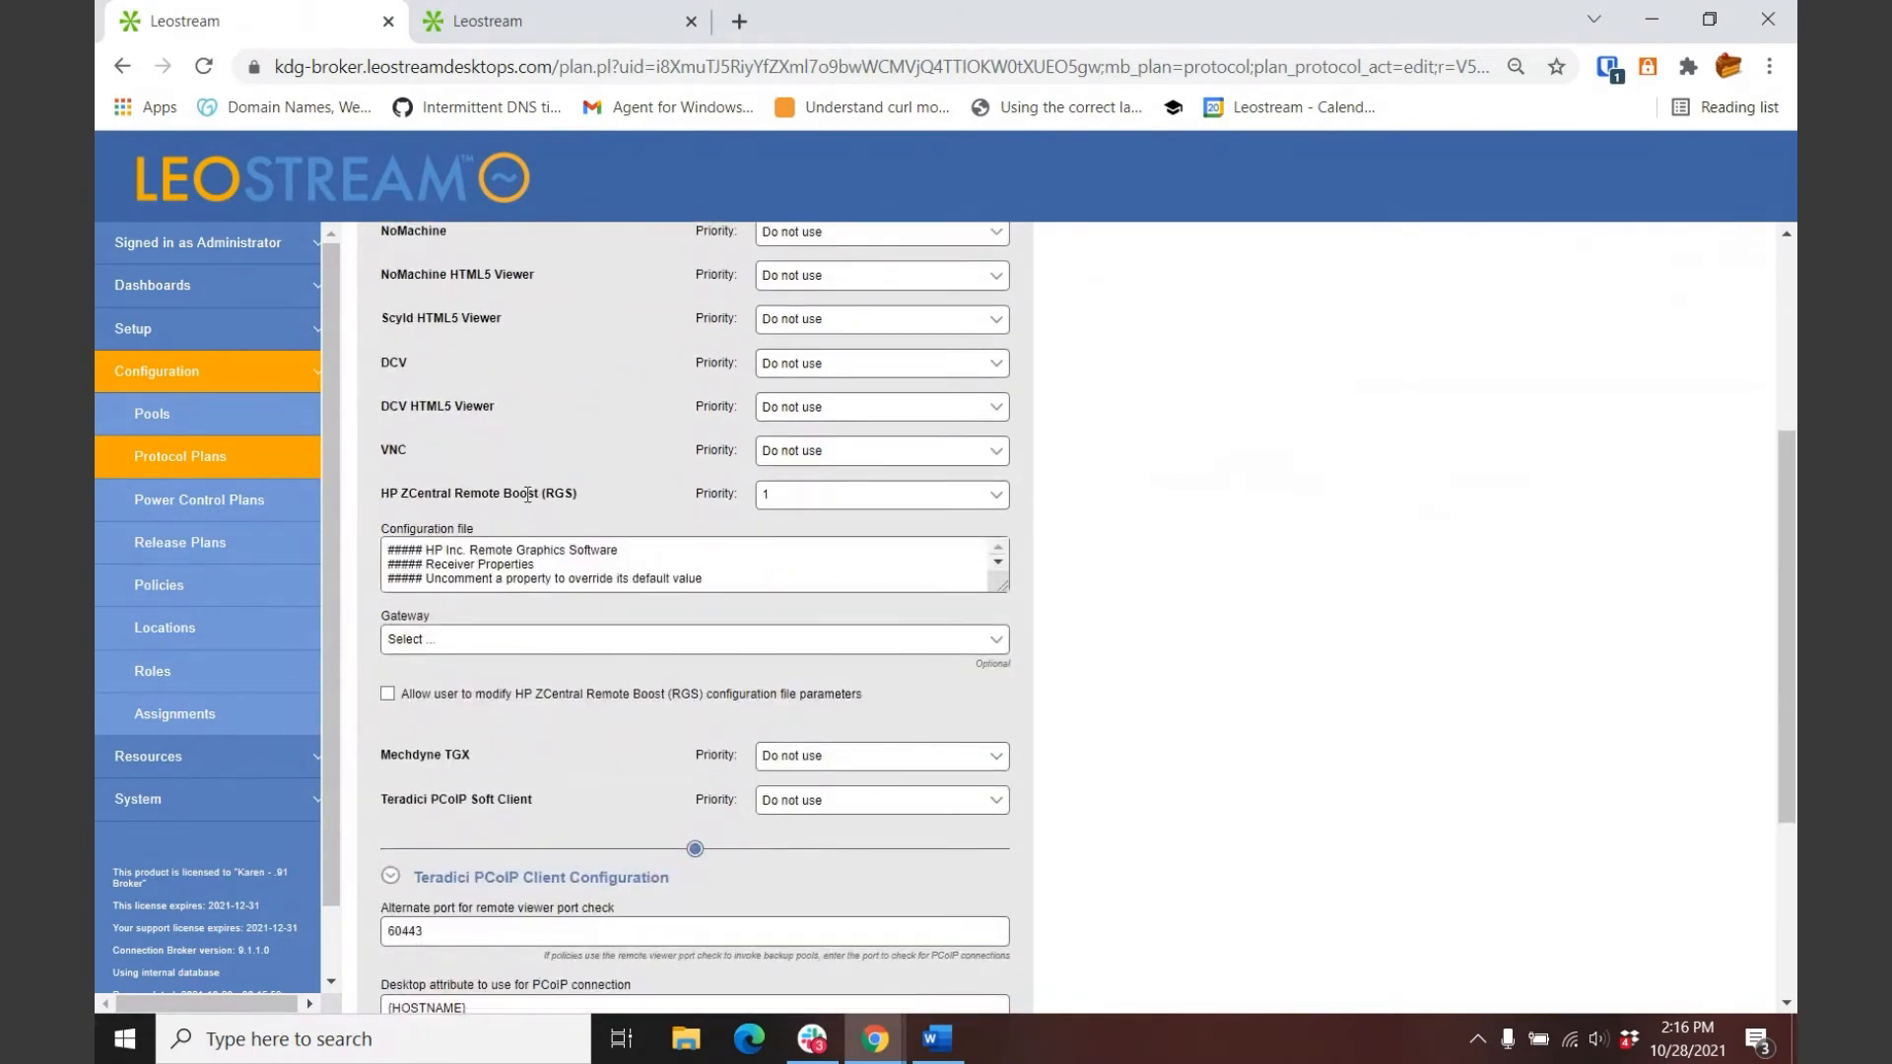
drag(992, 583, 1053, 857)
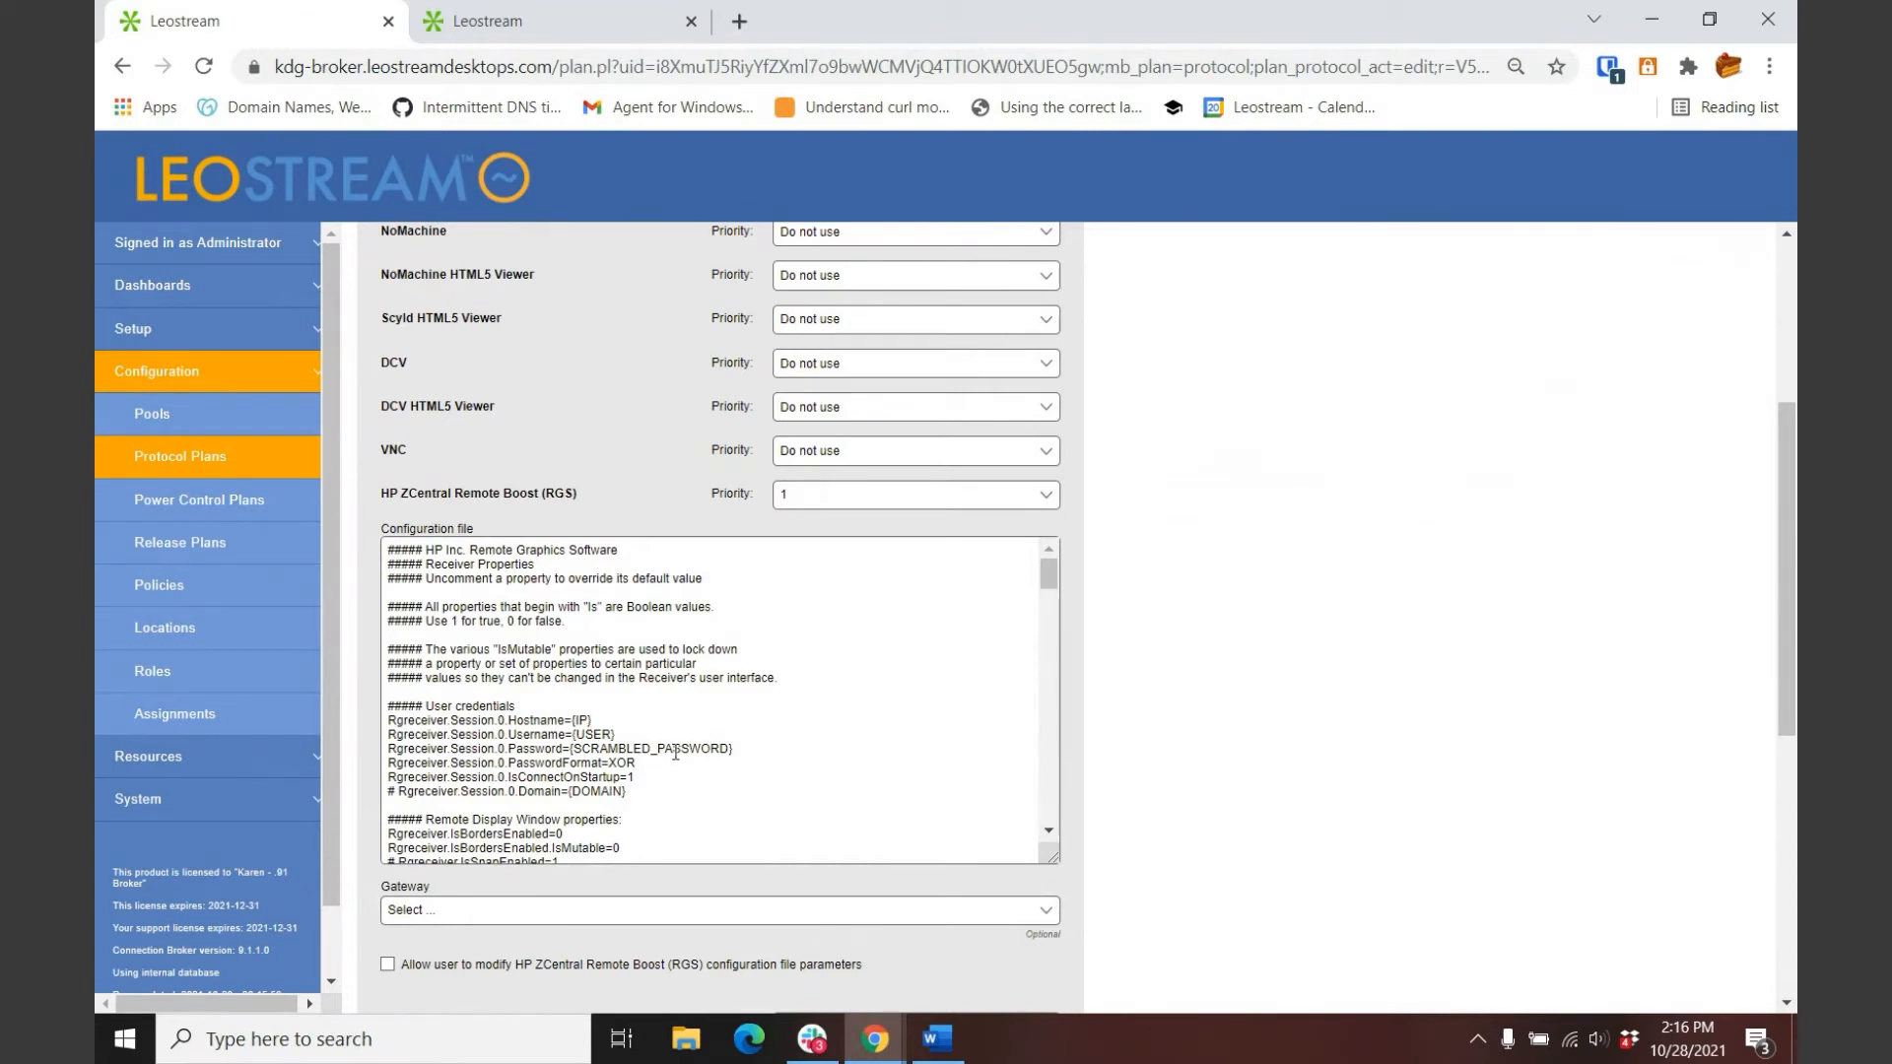
scroll(675, 752, down, 2)
Step: Review the remaining RGS settings, leaving the browser gateway unset, and go back to Protocol Plans
double_click(588, 723)
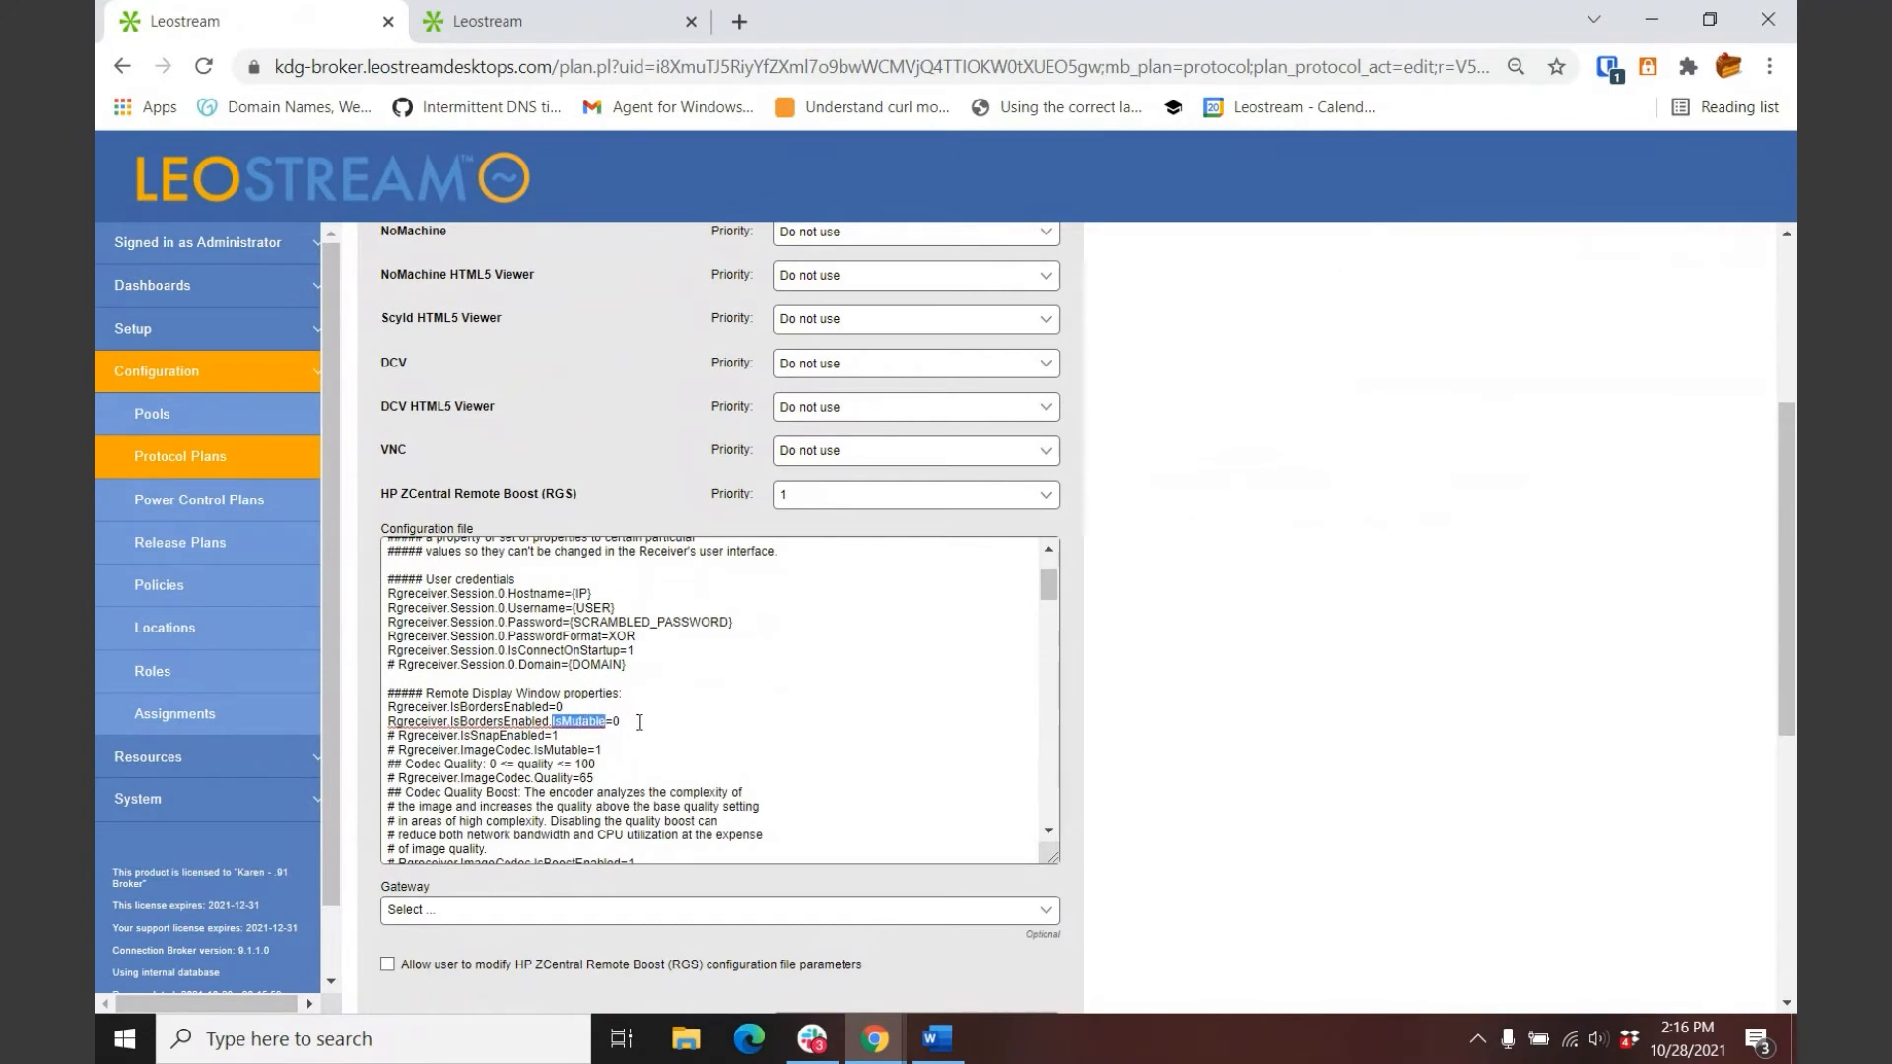
scroll(1129, 849, down, 1)
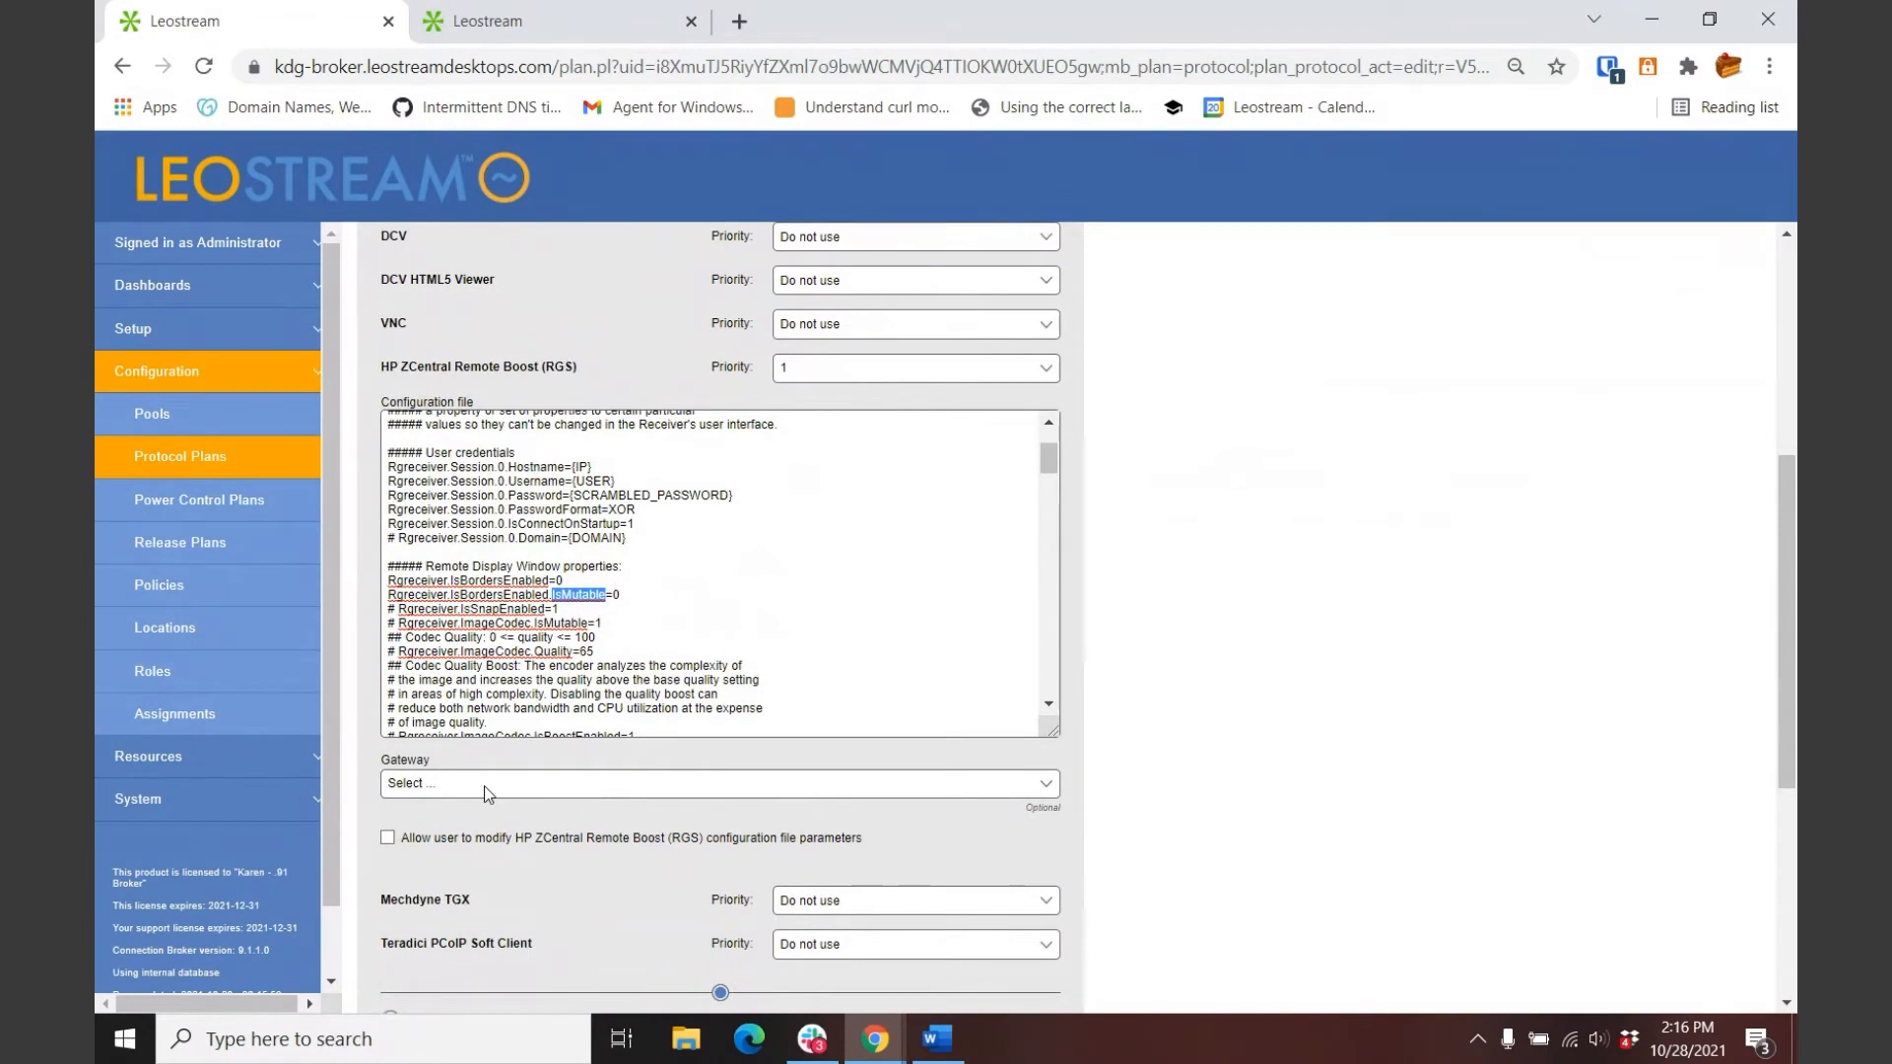
click(445, 785)
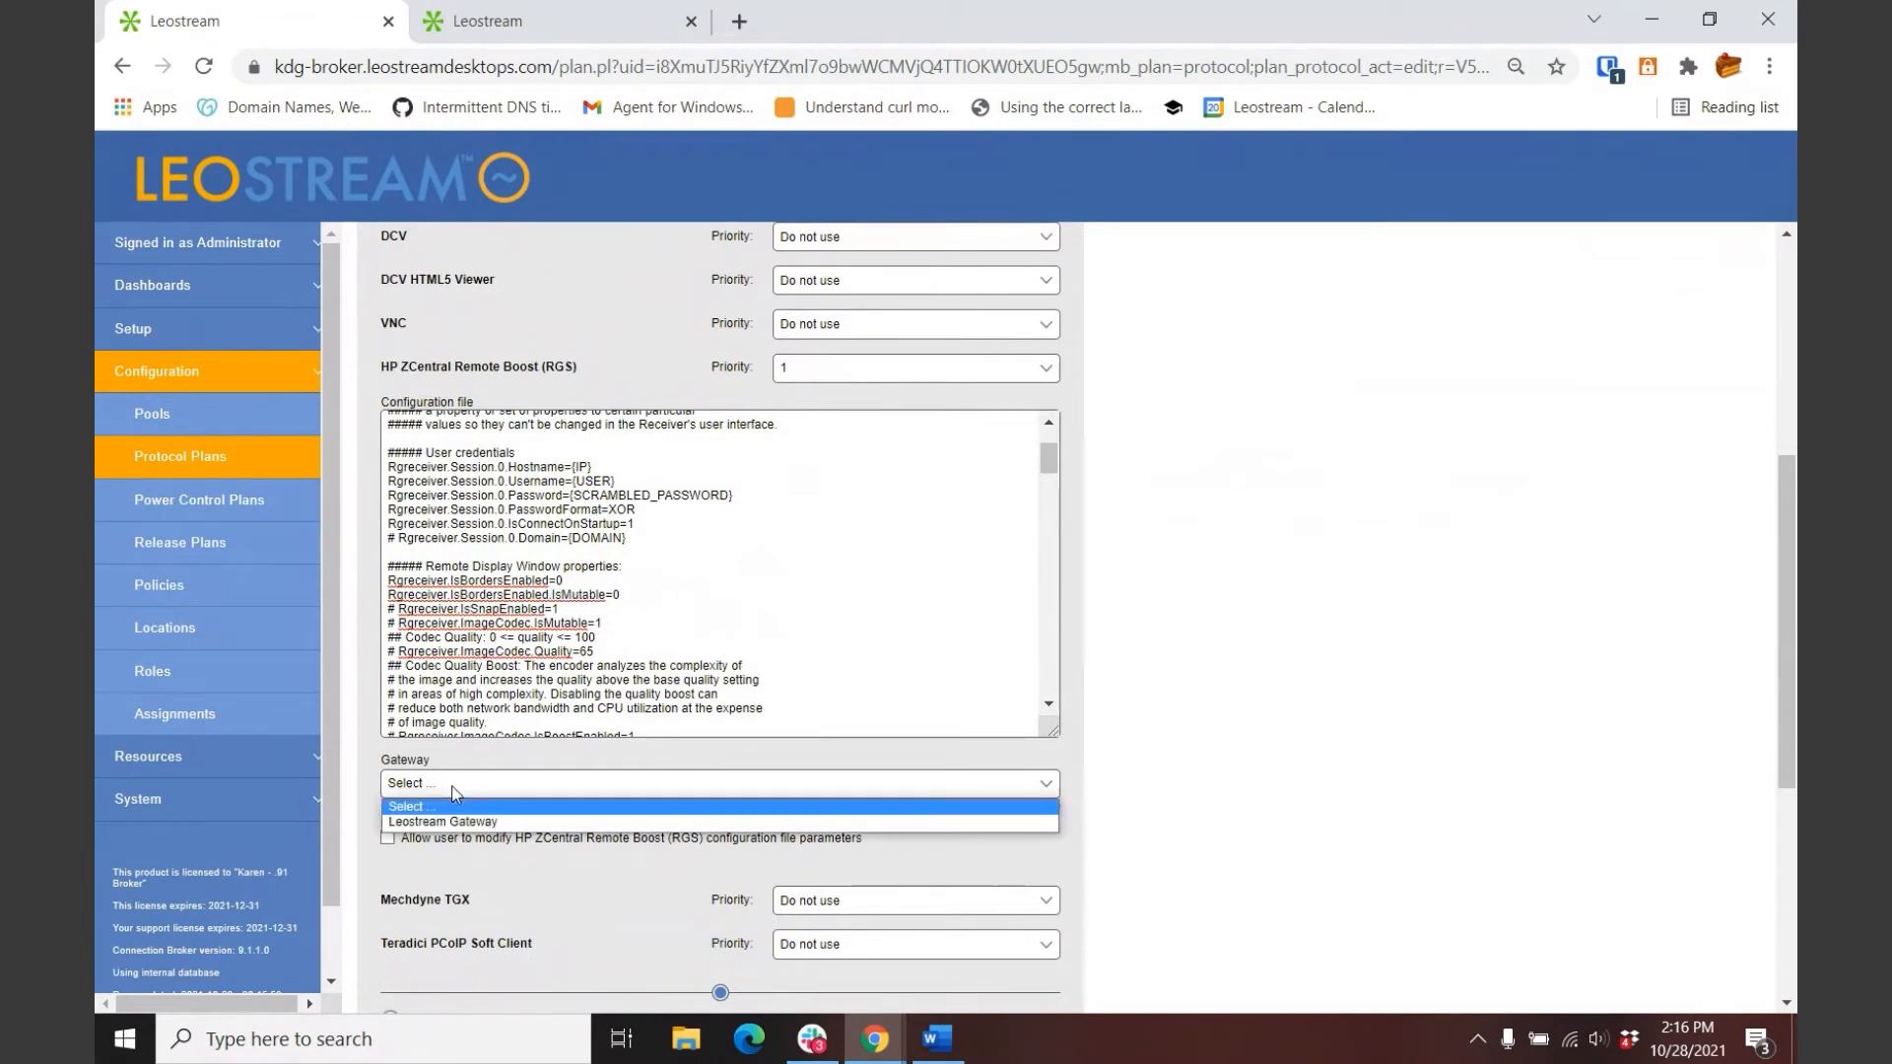
click(455, 793)
scroll(1341, 611, up, 5)
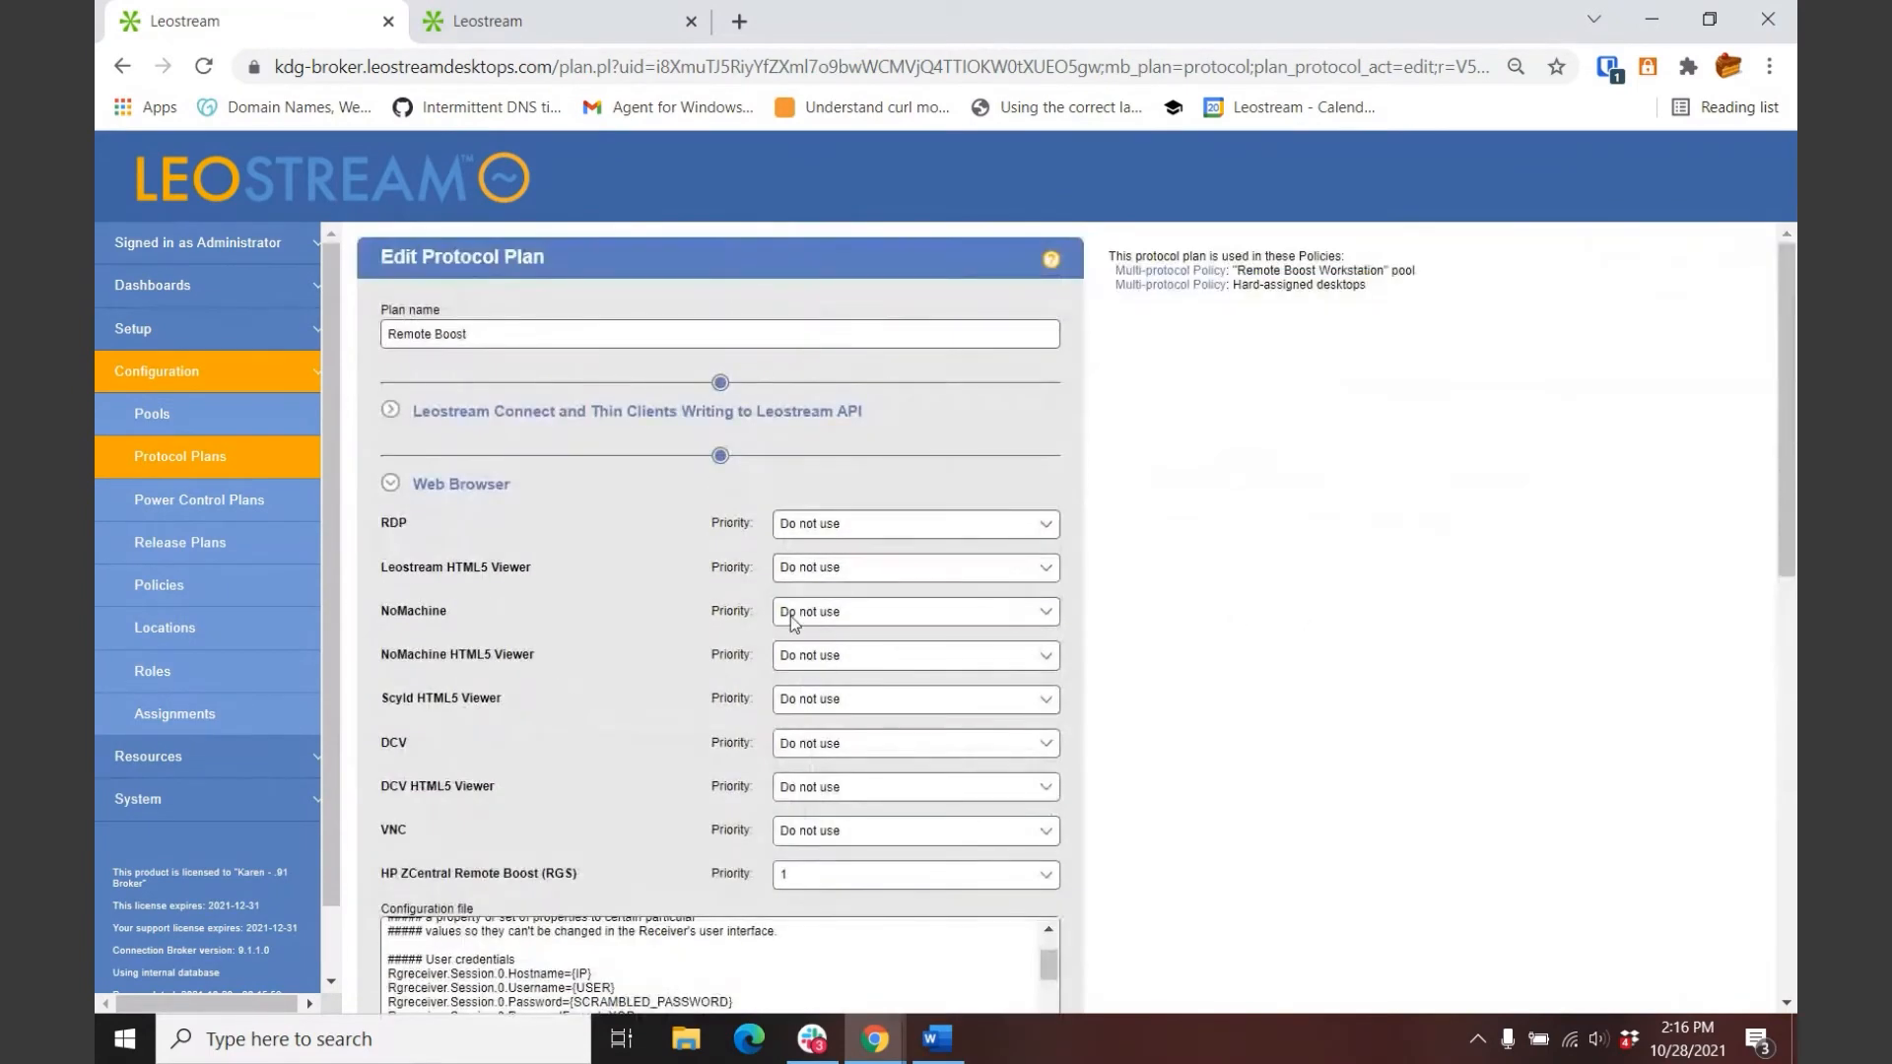
click(387, 412)
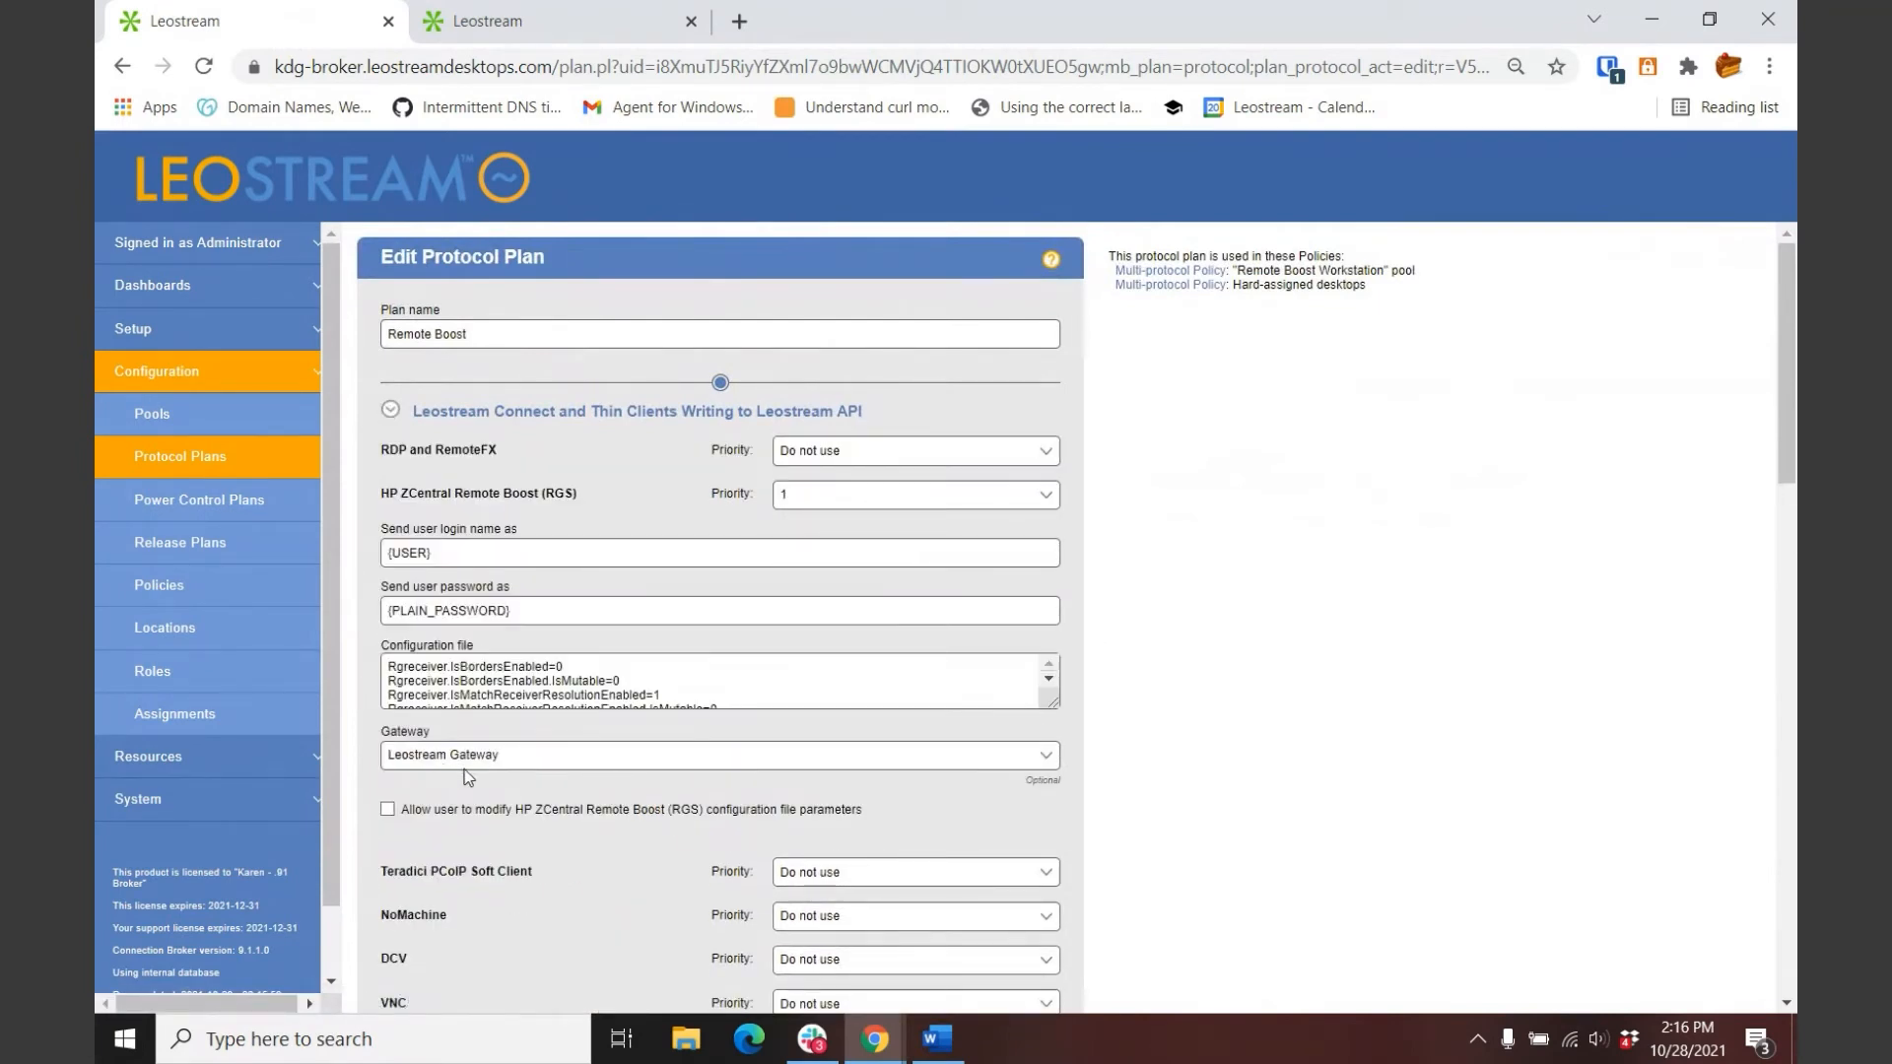
scroll(1203, 773, down, 9)
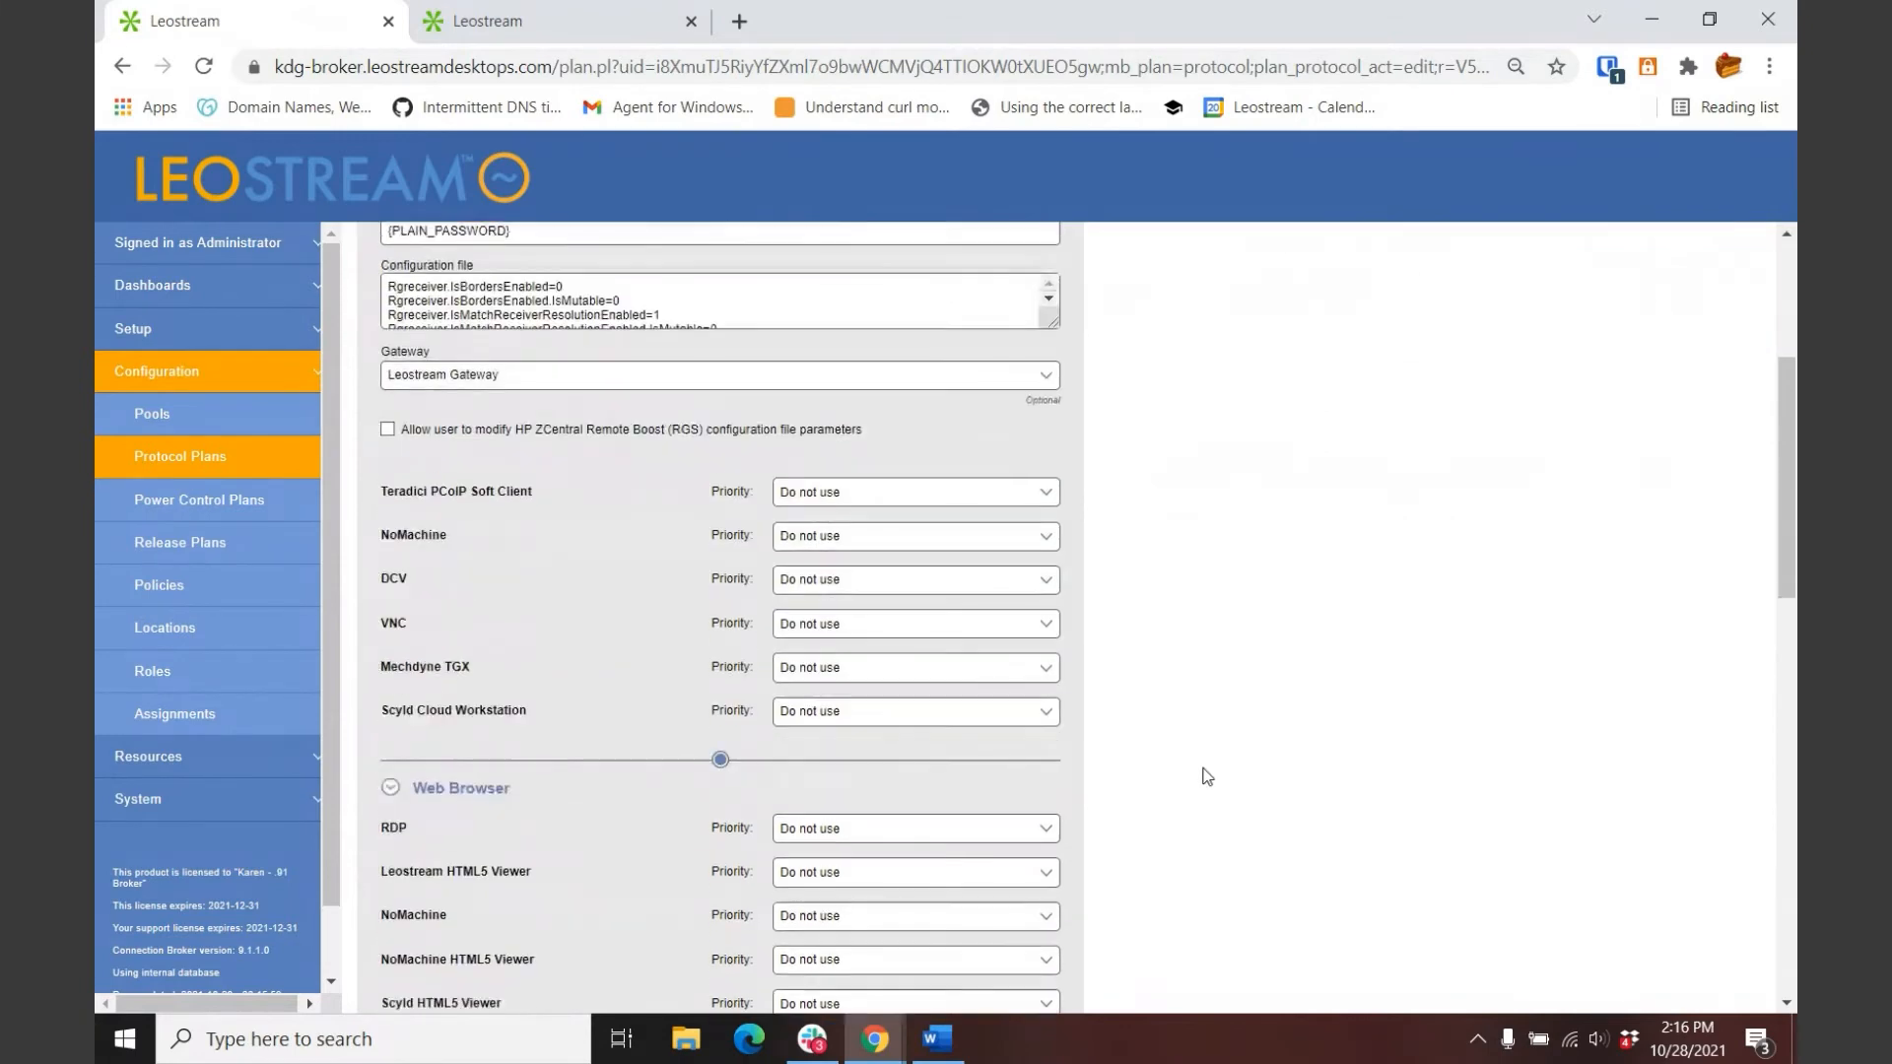
scroll(916, 713, down, 4)
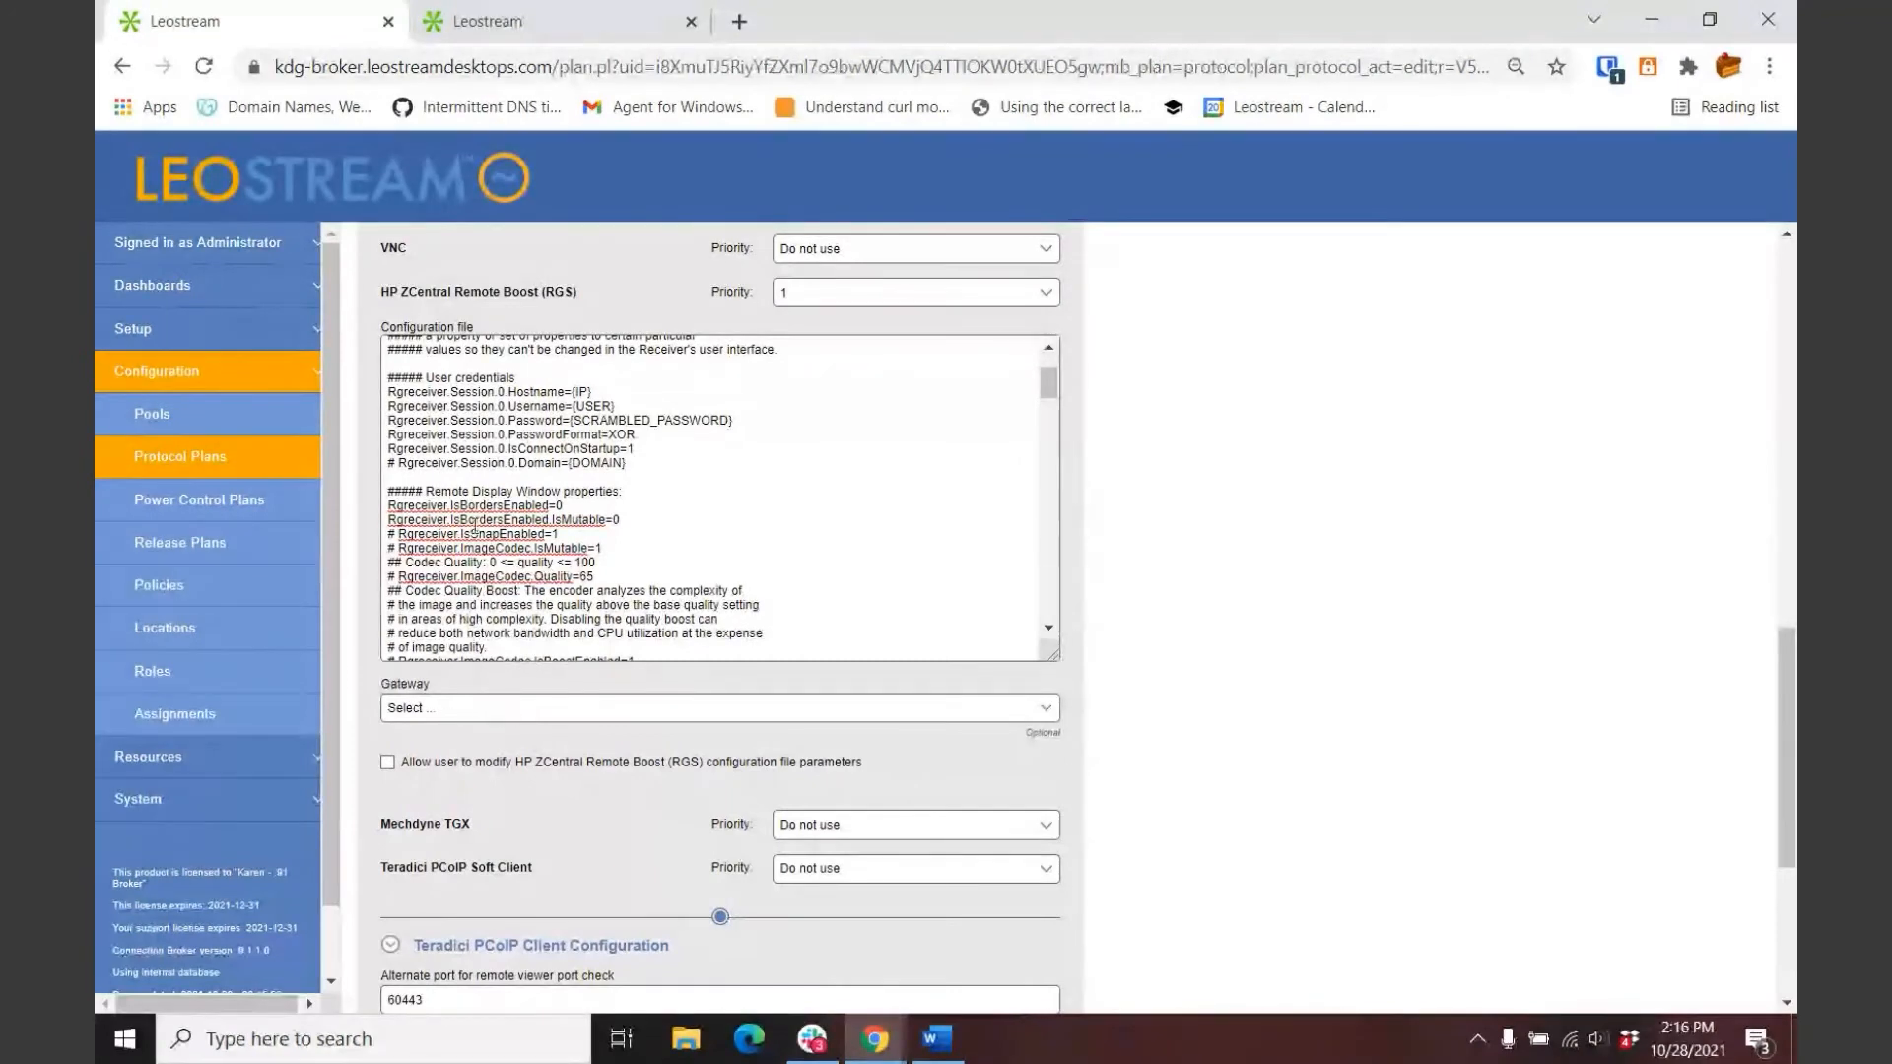
click(167, 460)
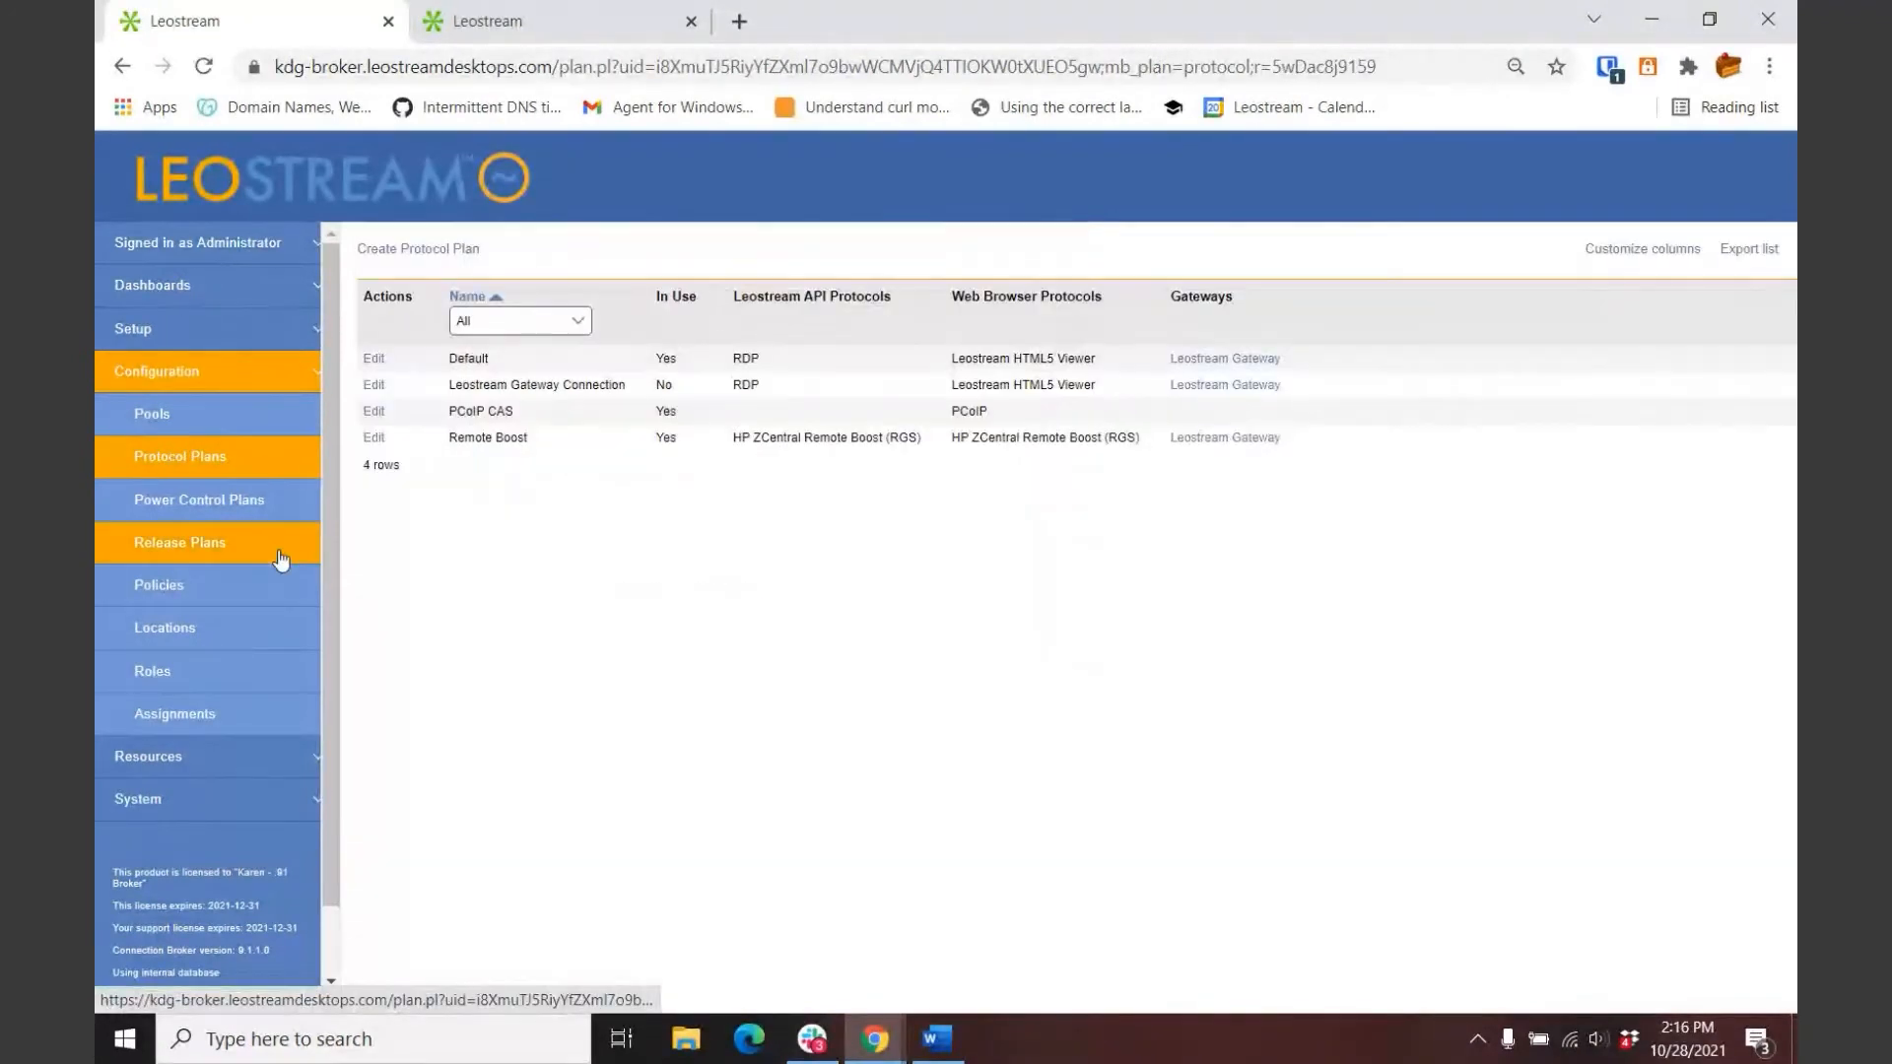
click(373, 414)
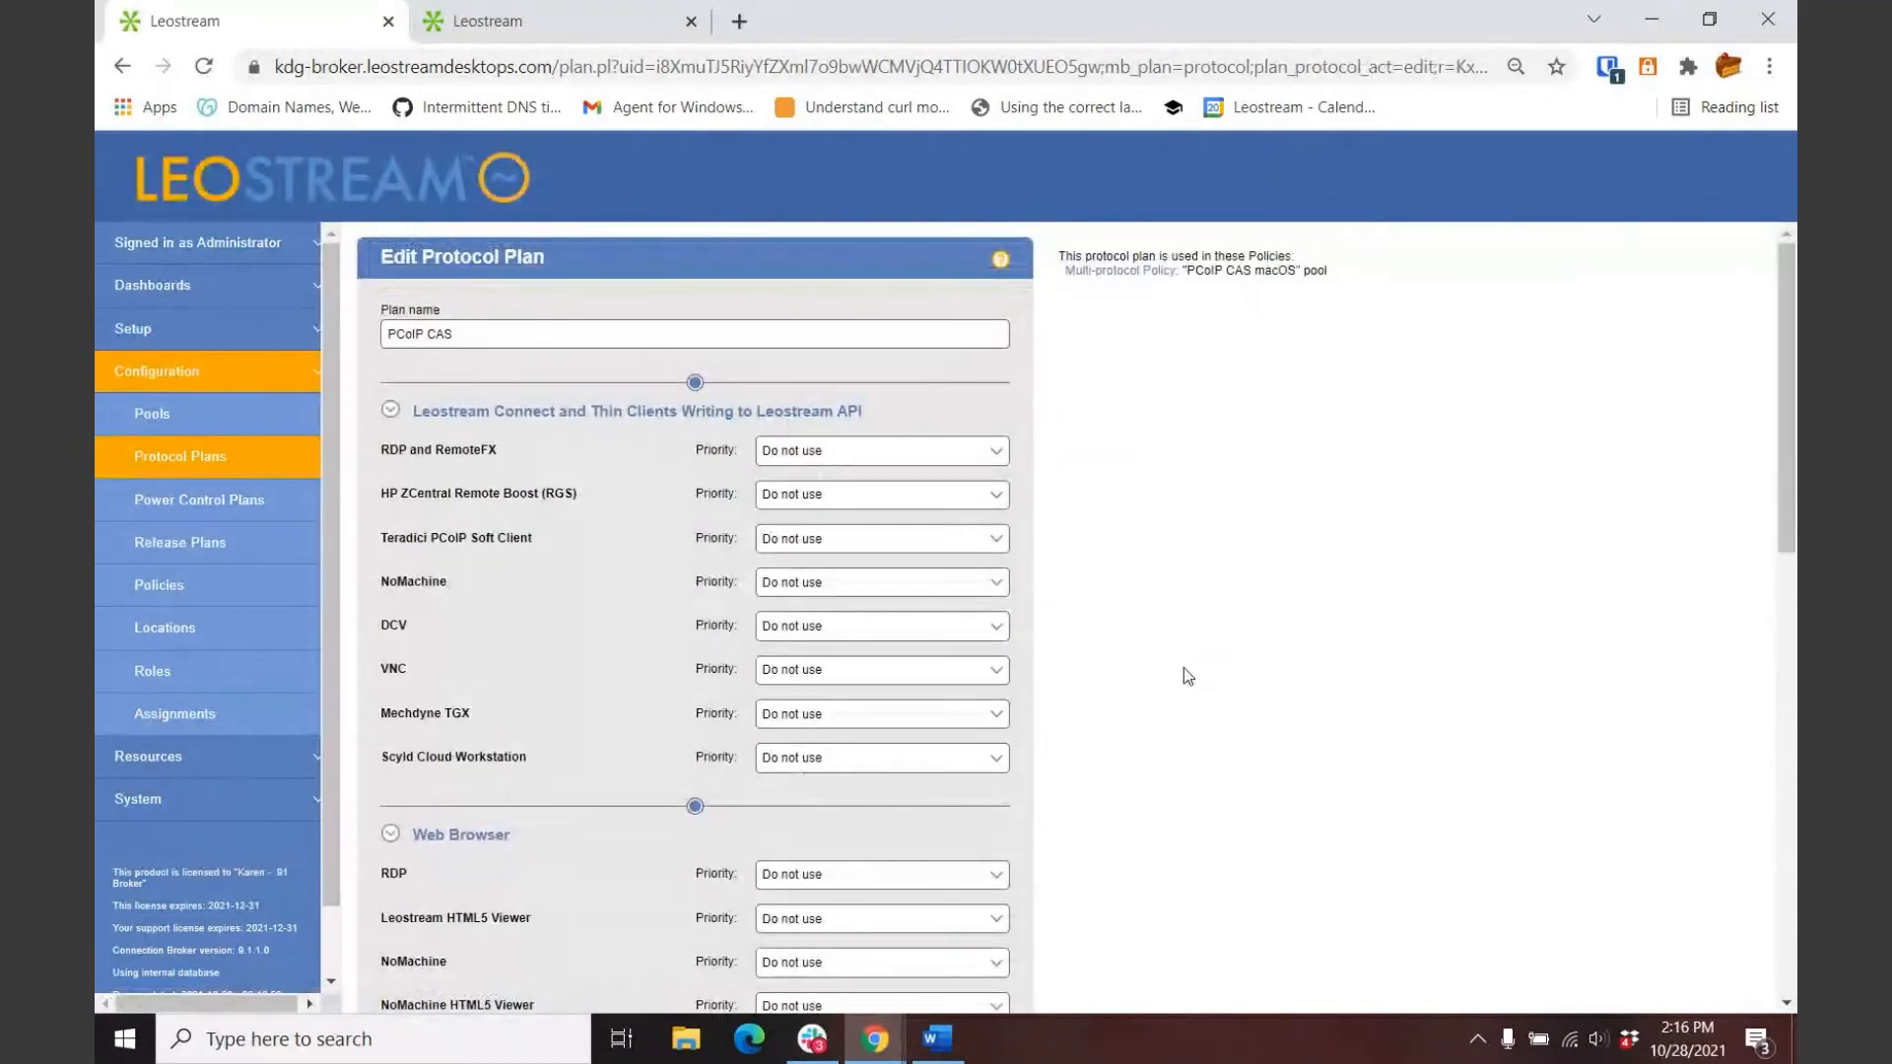
scroll(1166, 675, down, 4)
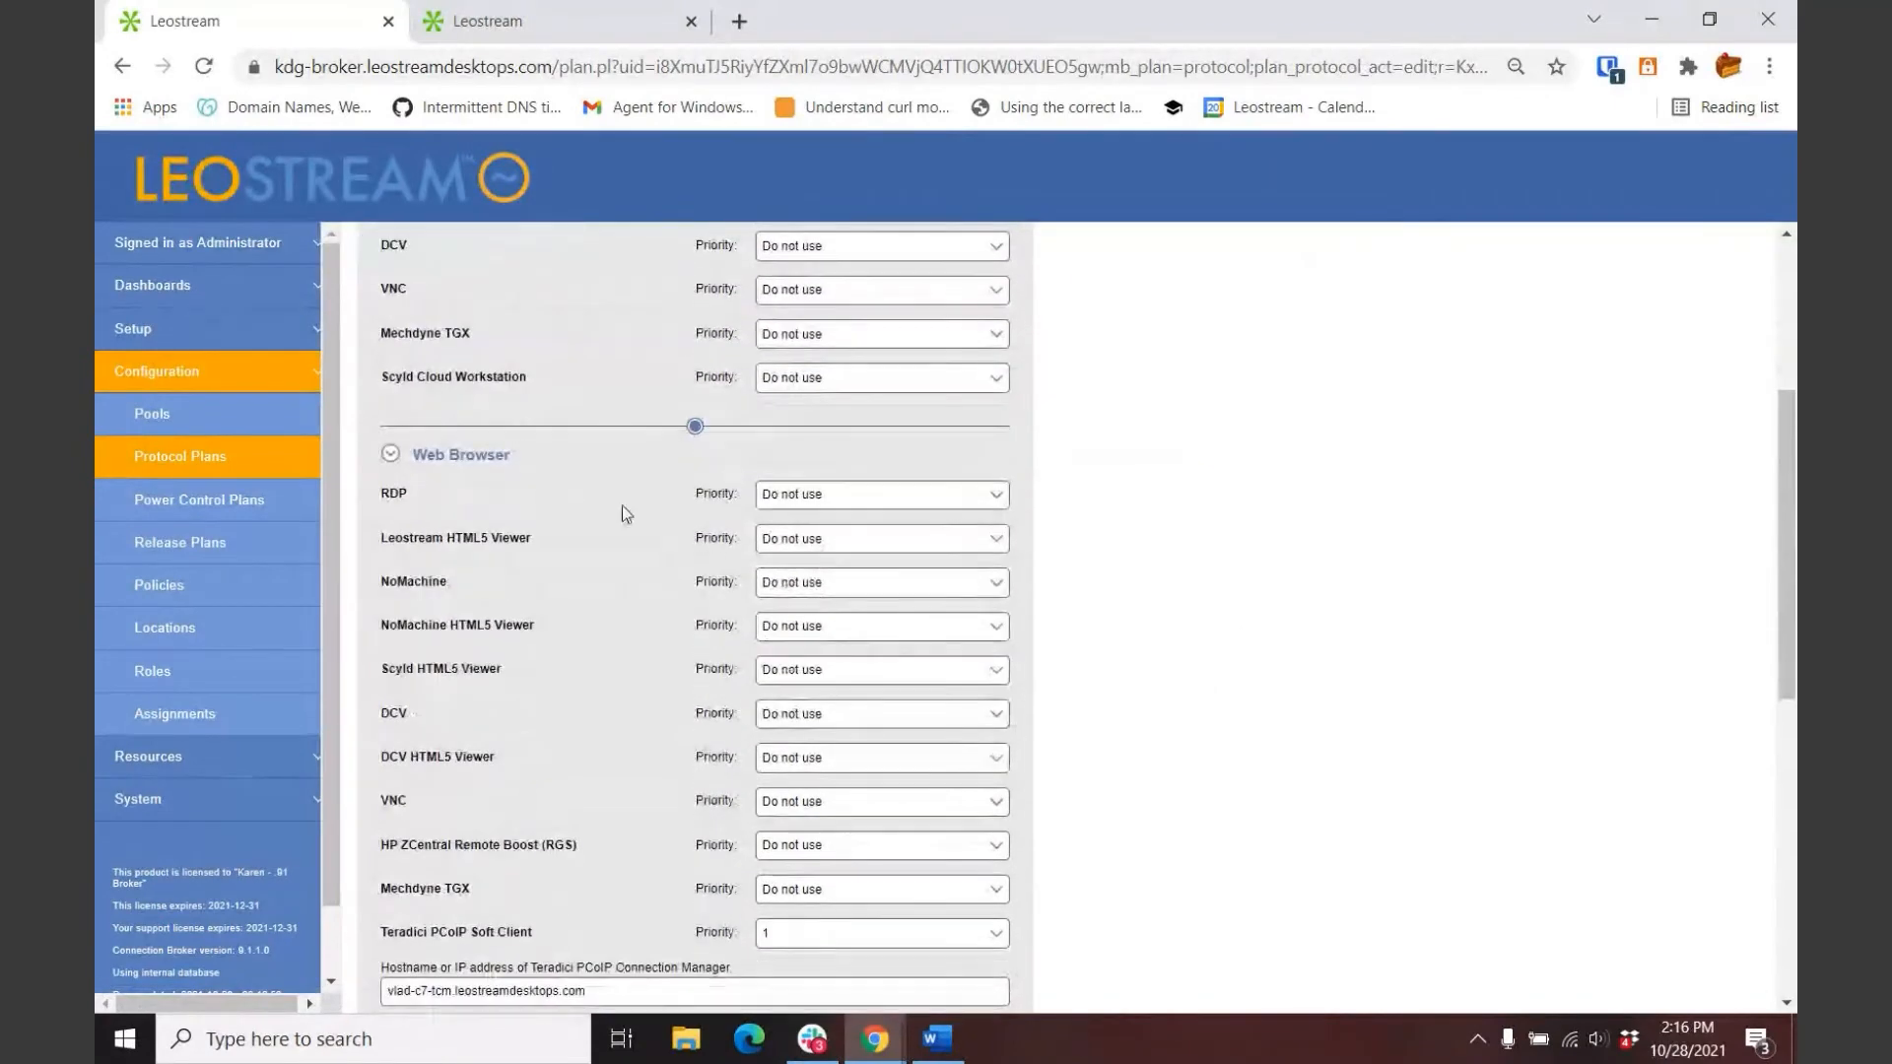
scroll(623, 506, down, 3)
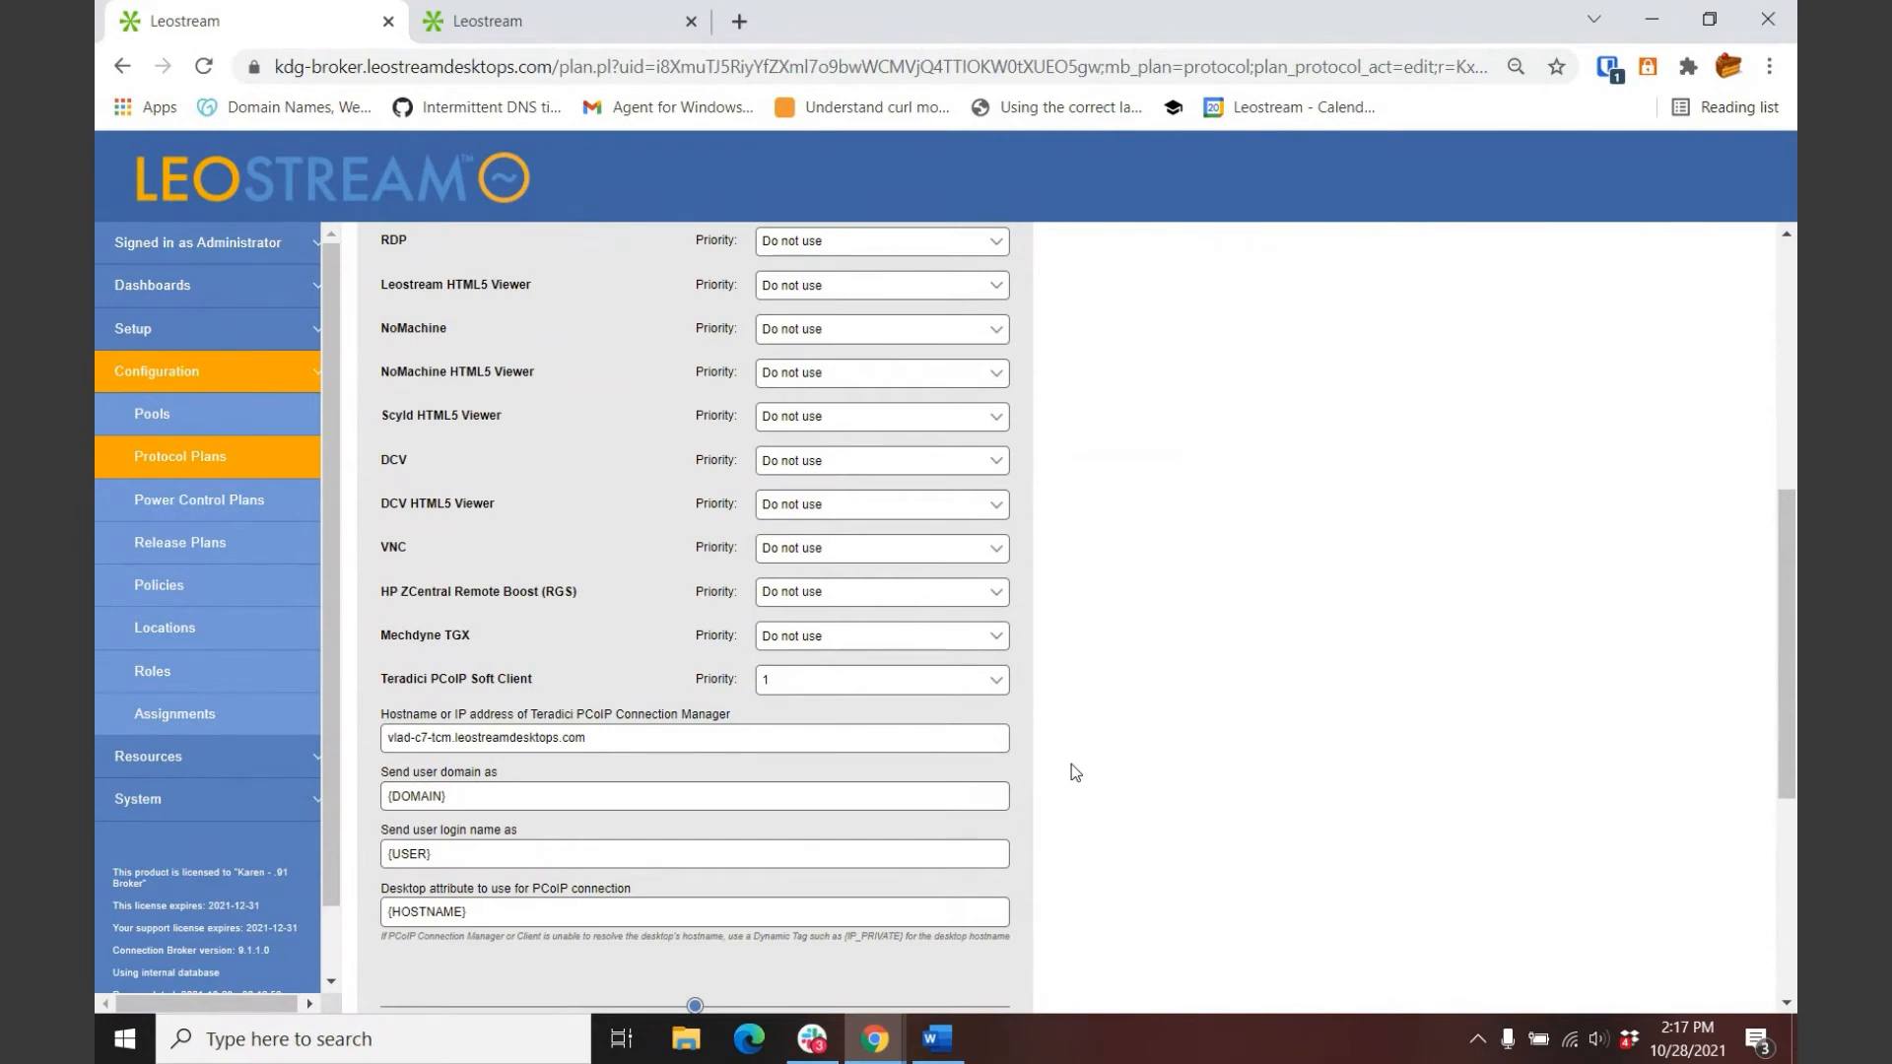
scroll(1073, 761, down, 1)
drag(641, 612, 393, 606)
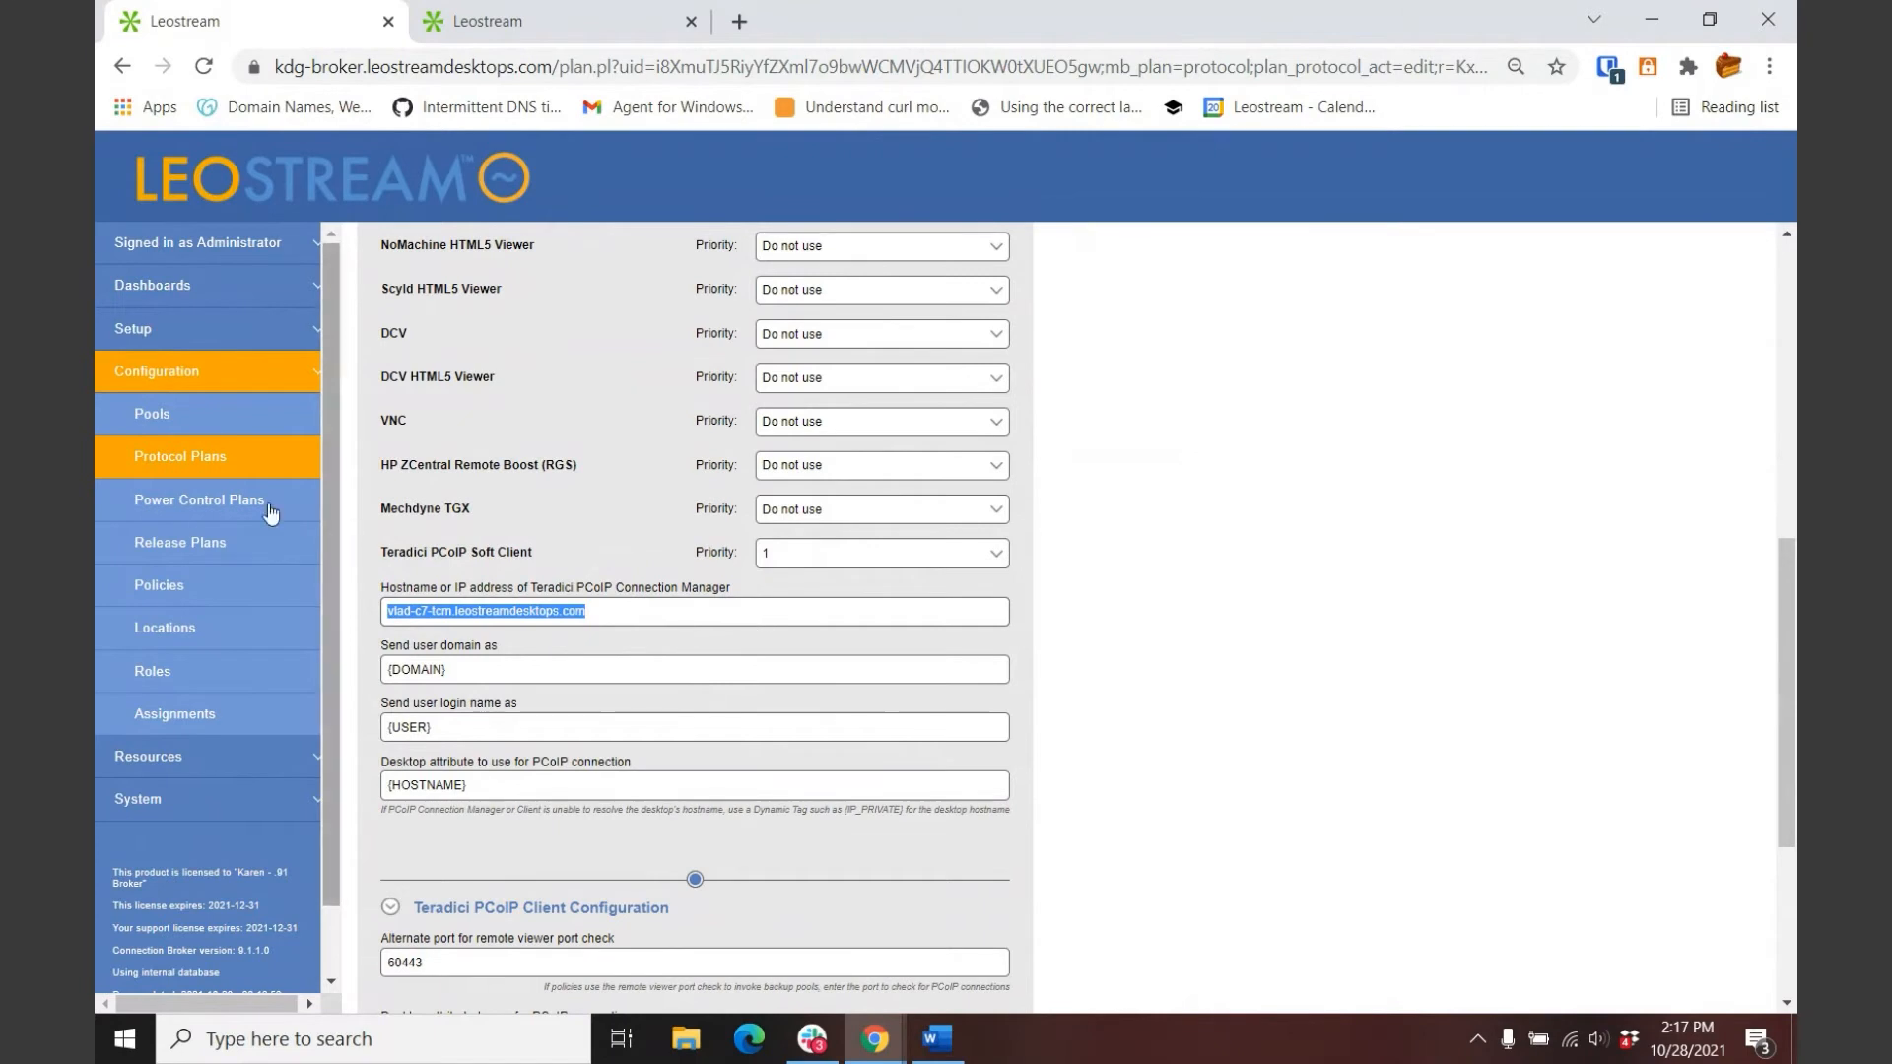
click(212, 461)
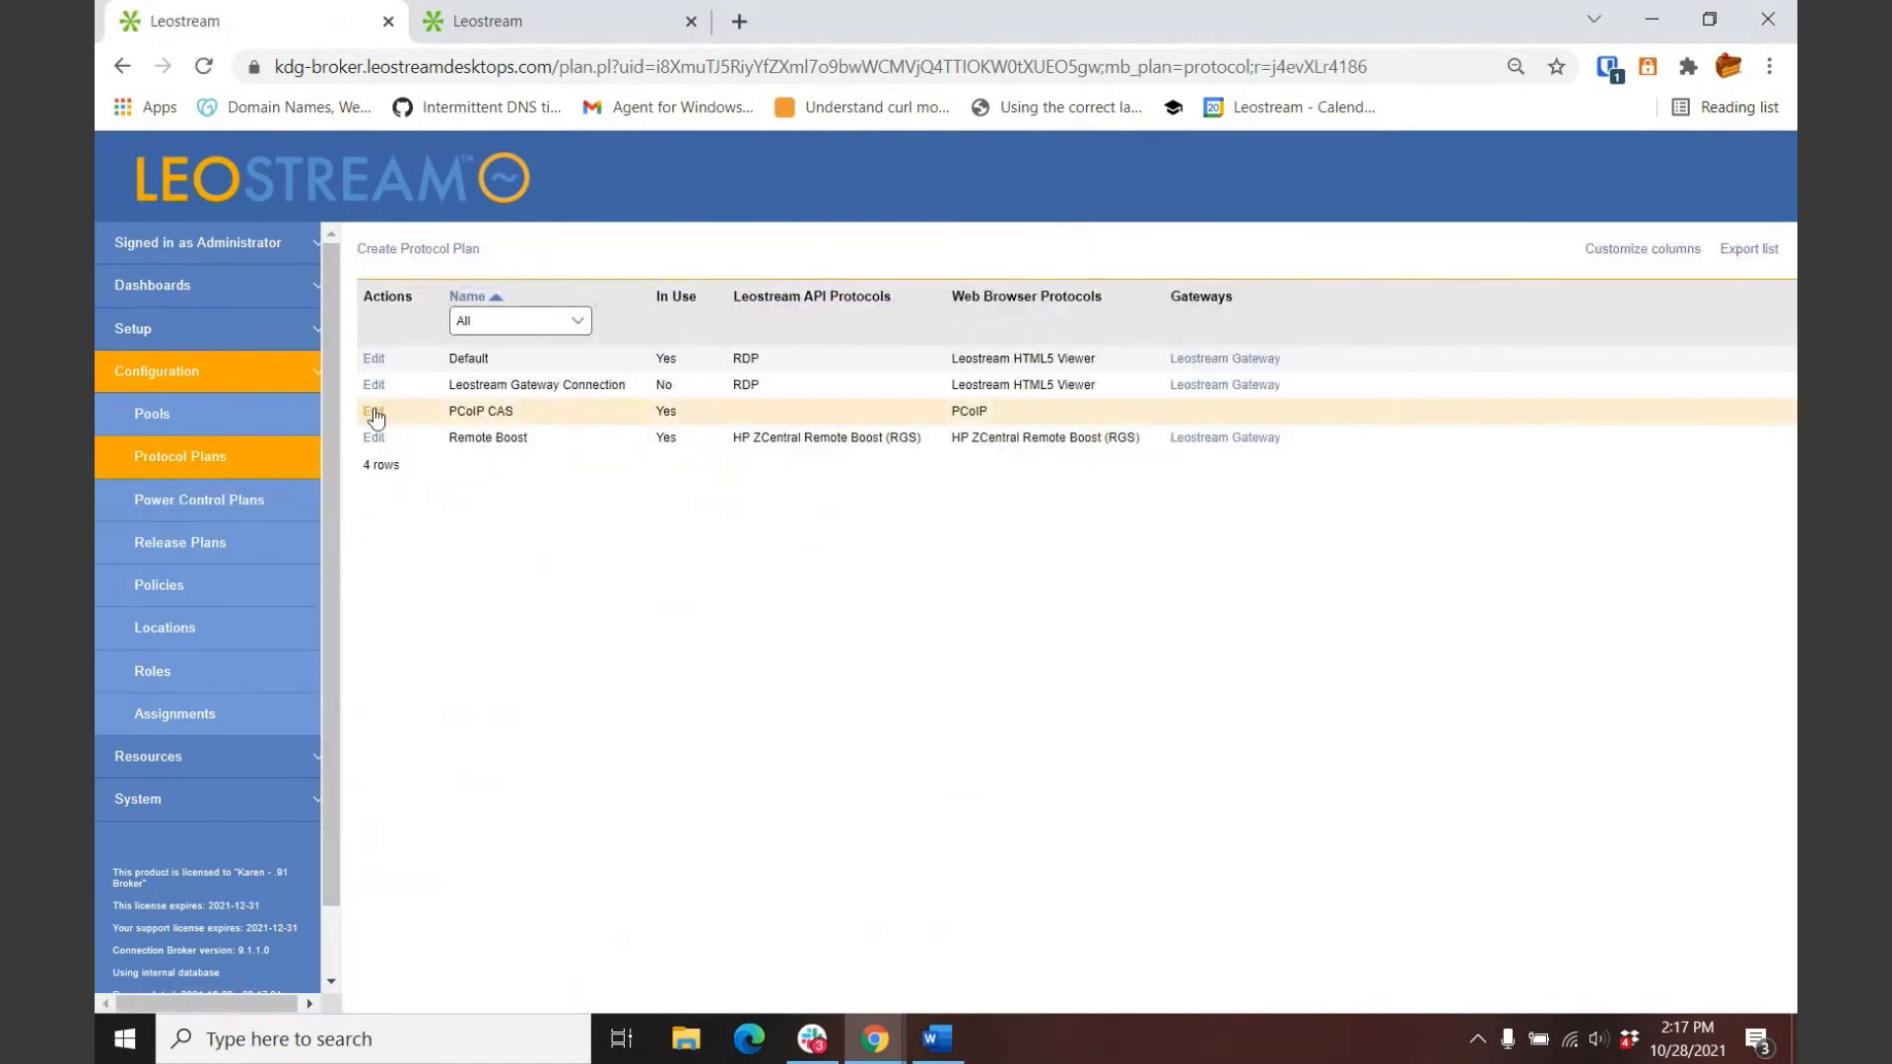
click(374, 386)
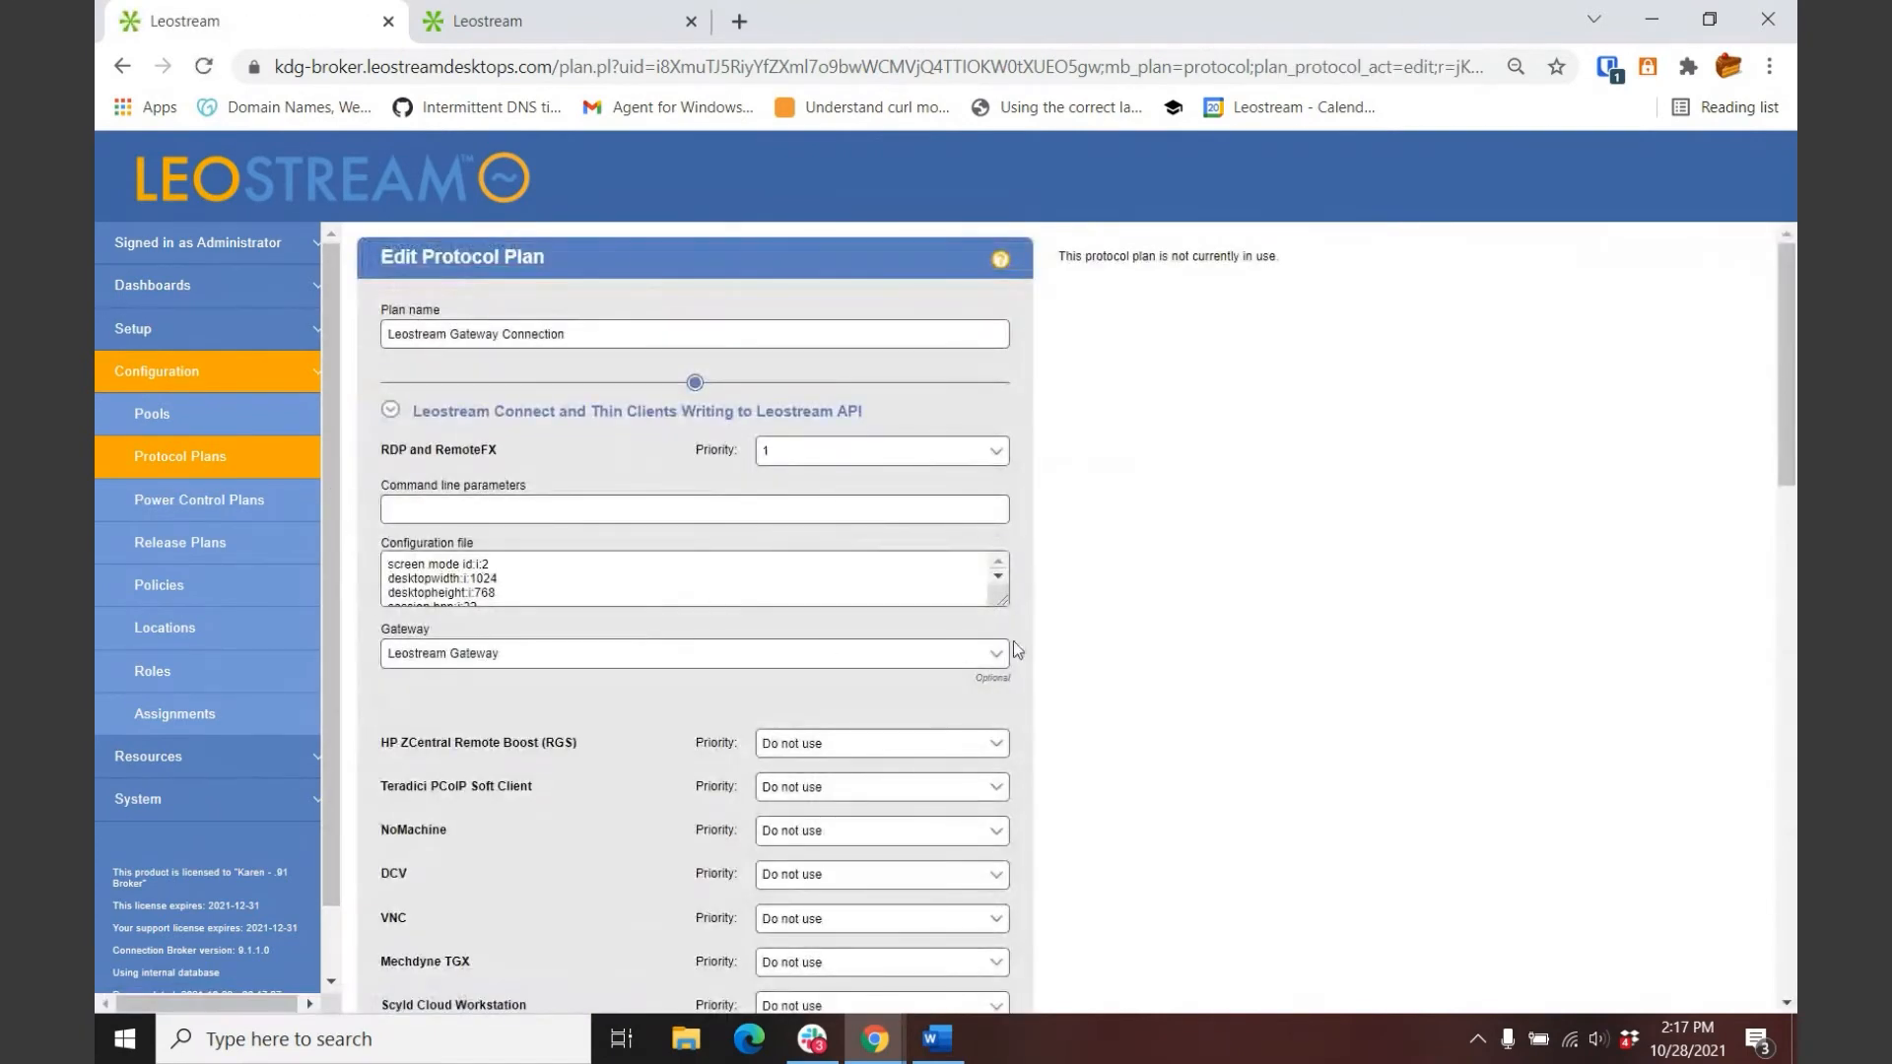
click(392, 411)
scroll(938, 594, down, 1)
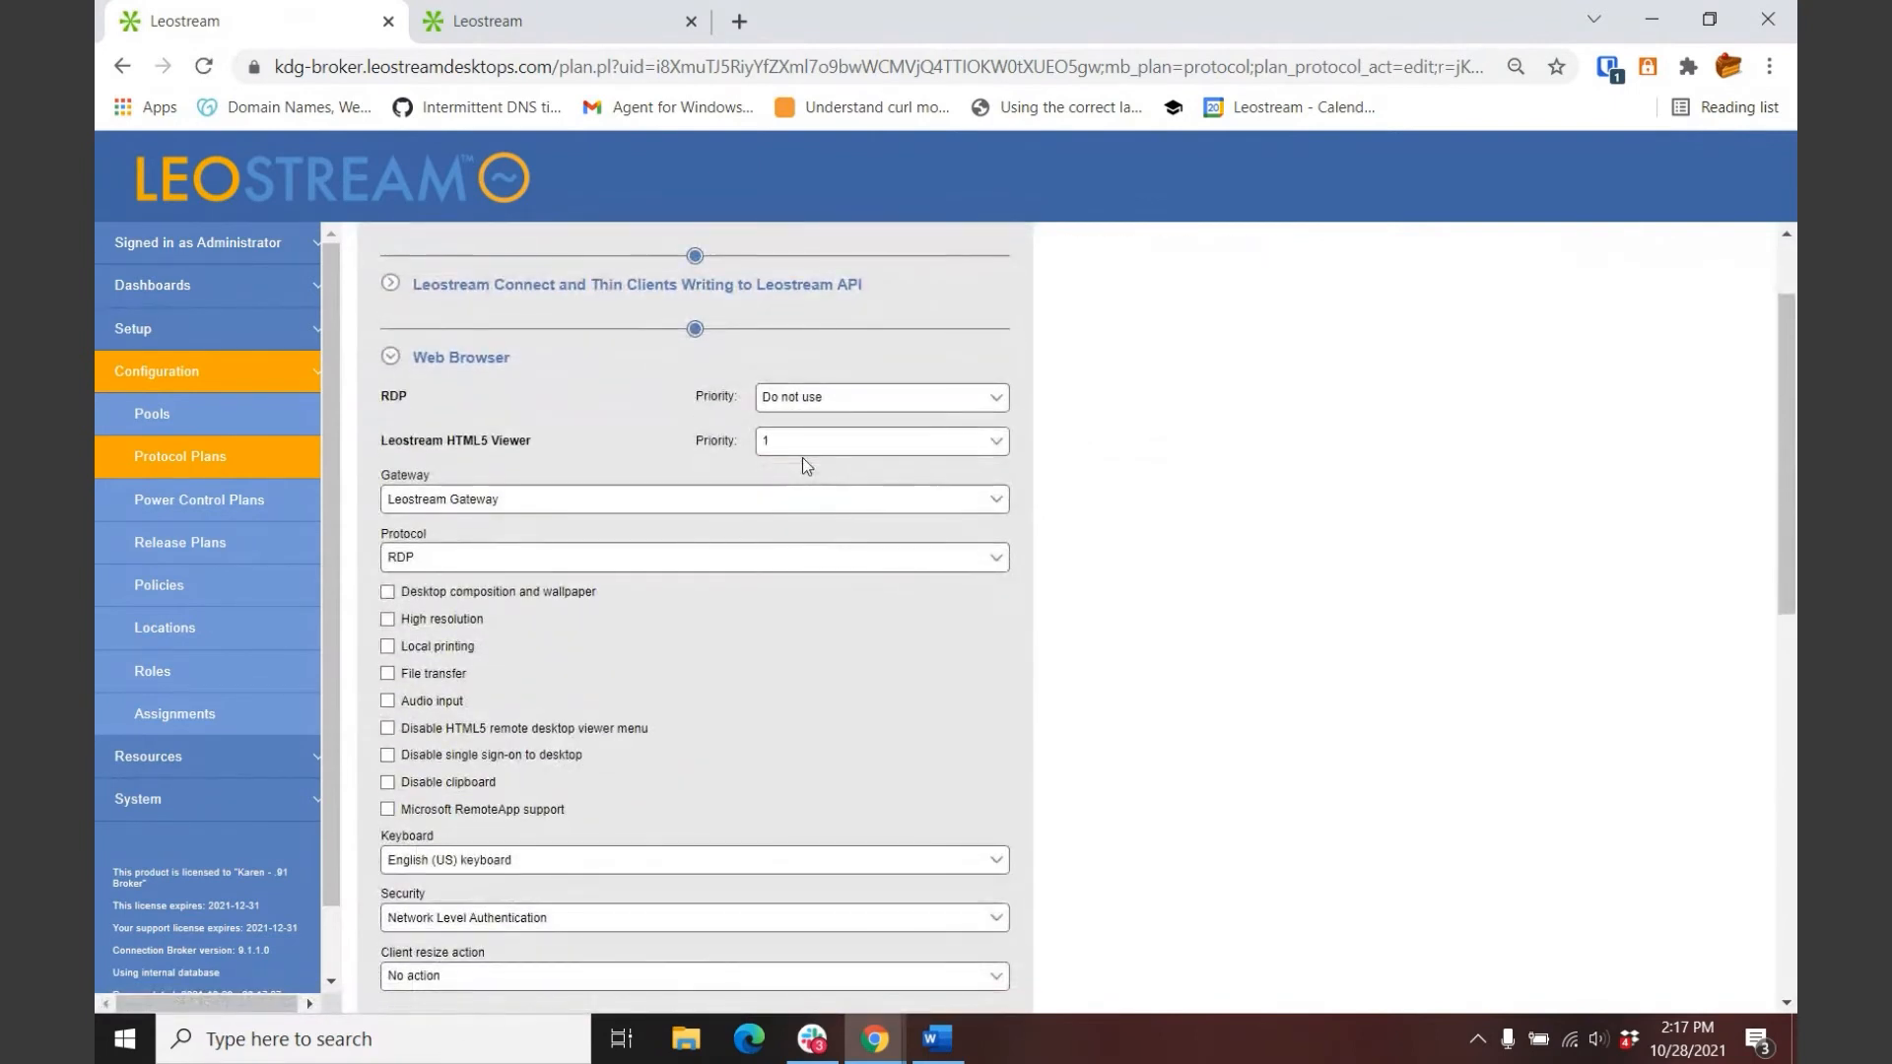
click(178, 475)
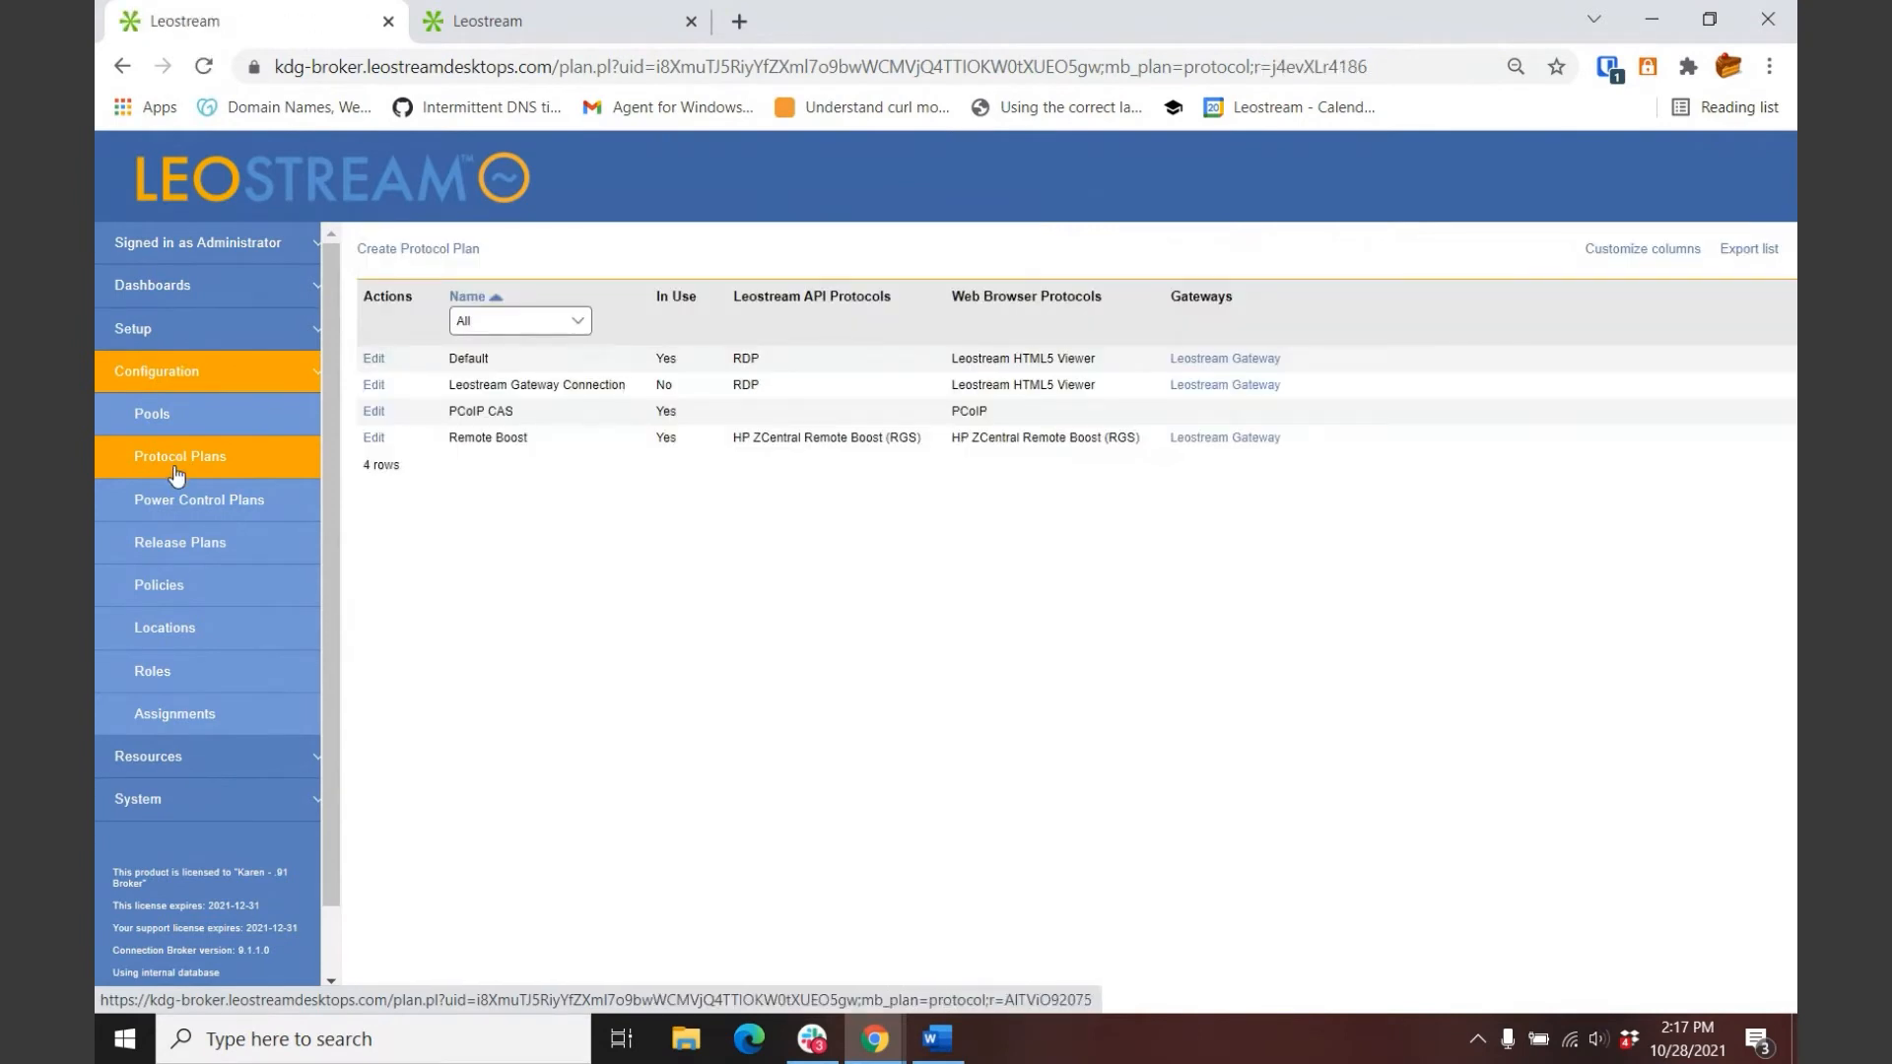
Step: Show the Multi-protocol Policy's pool assignments and the PCoIP CAS macOS assignment's actions
click(169, 595)
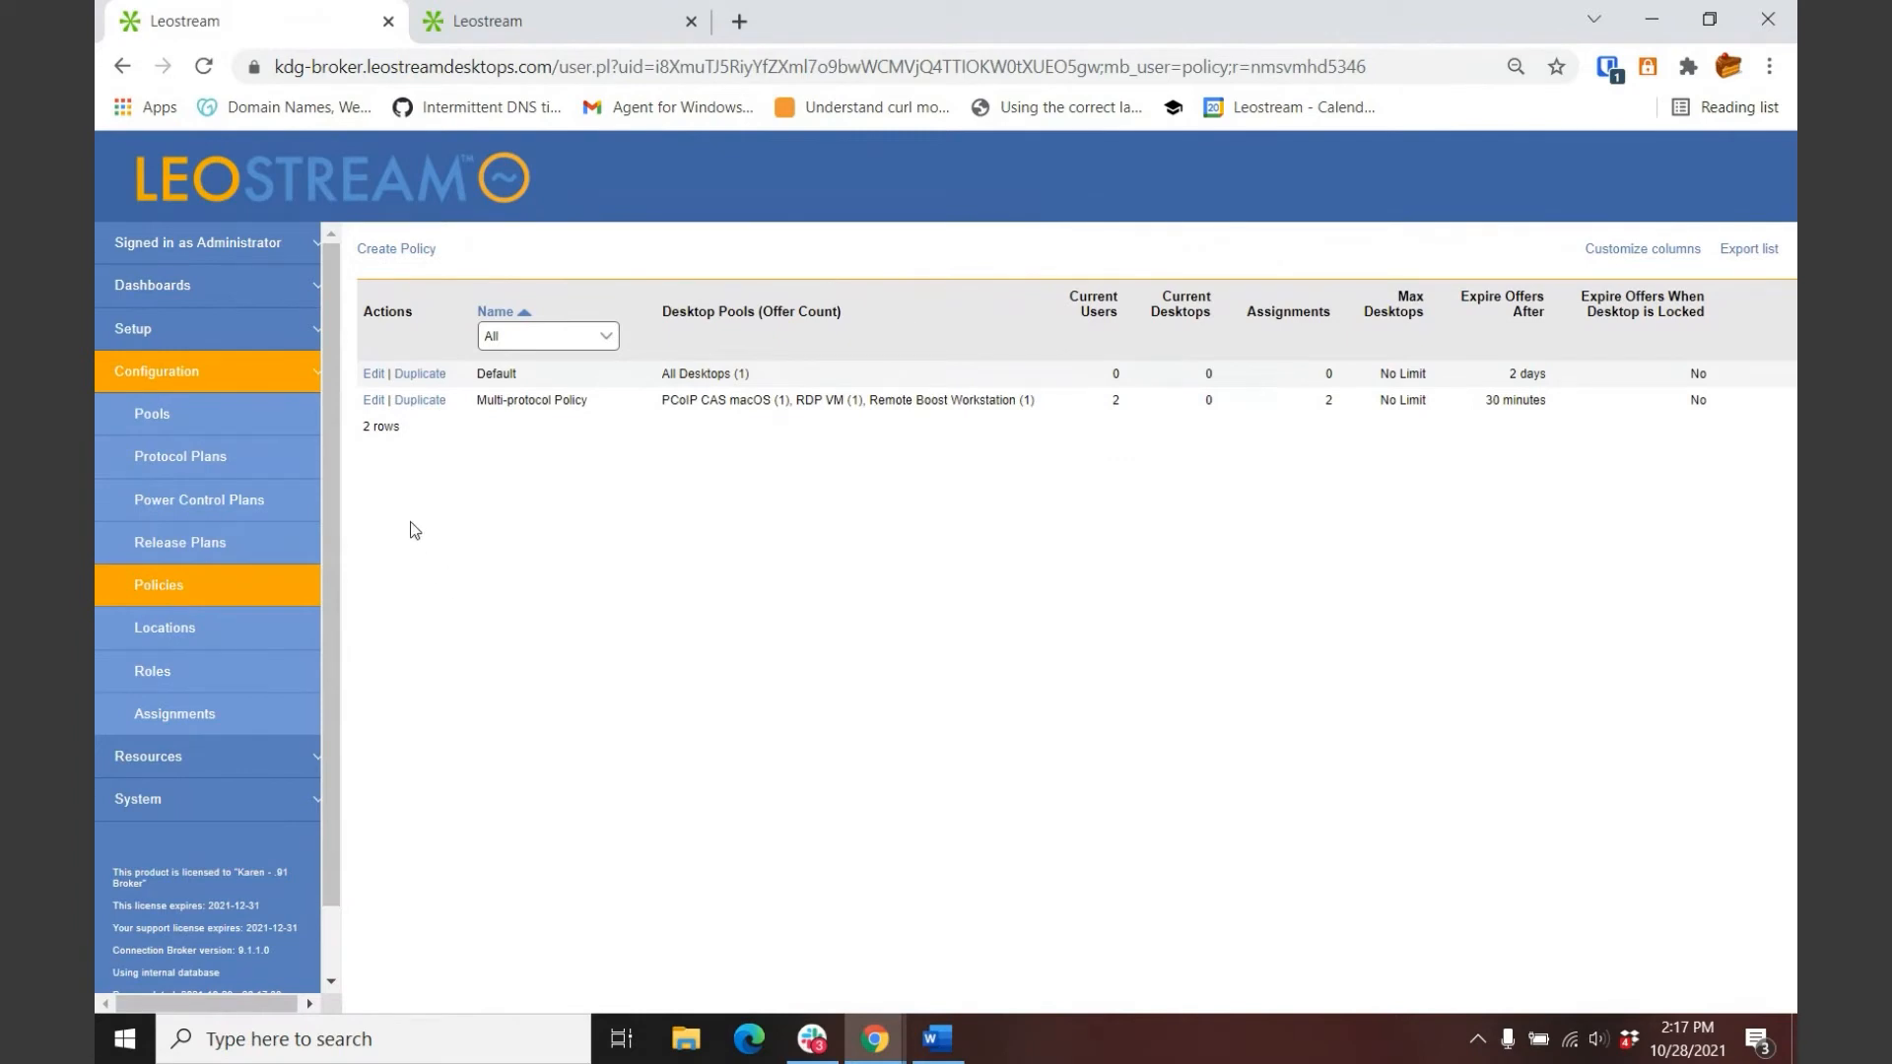
click(374, 400)
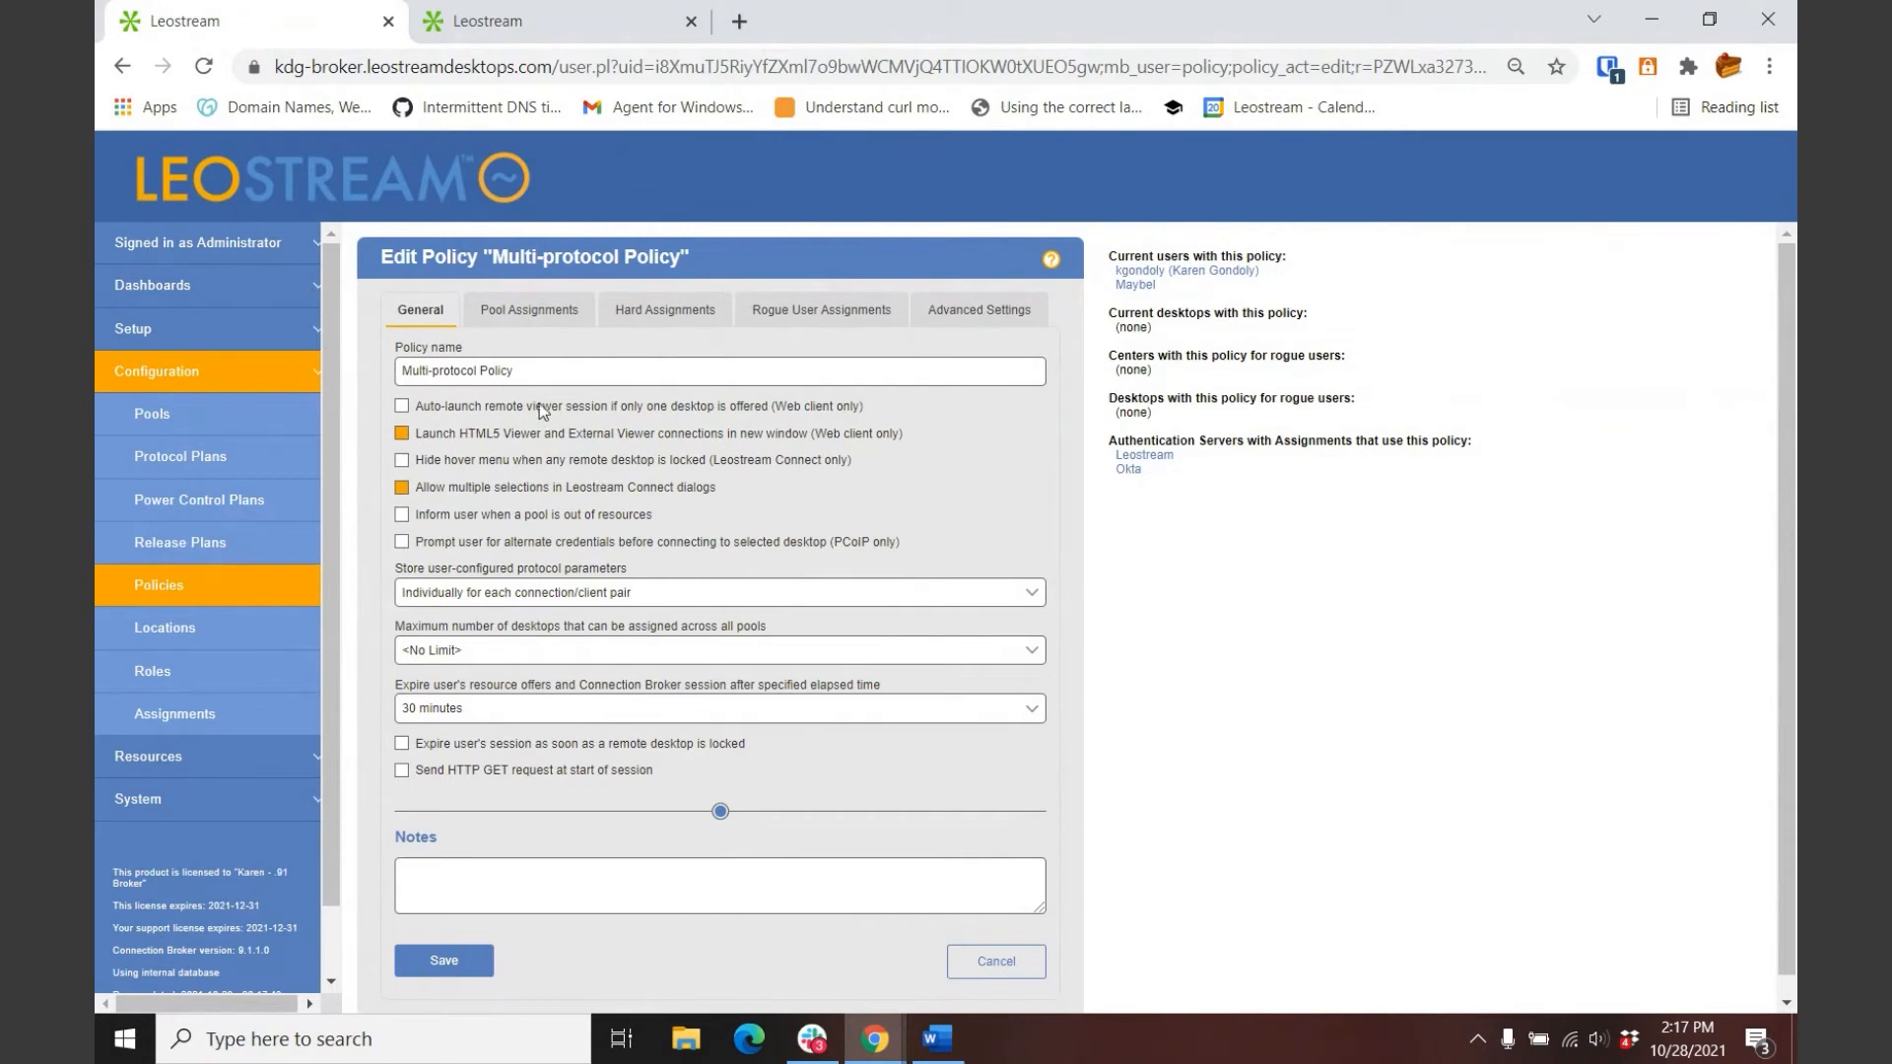
click(515, 310)
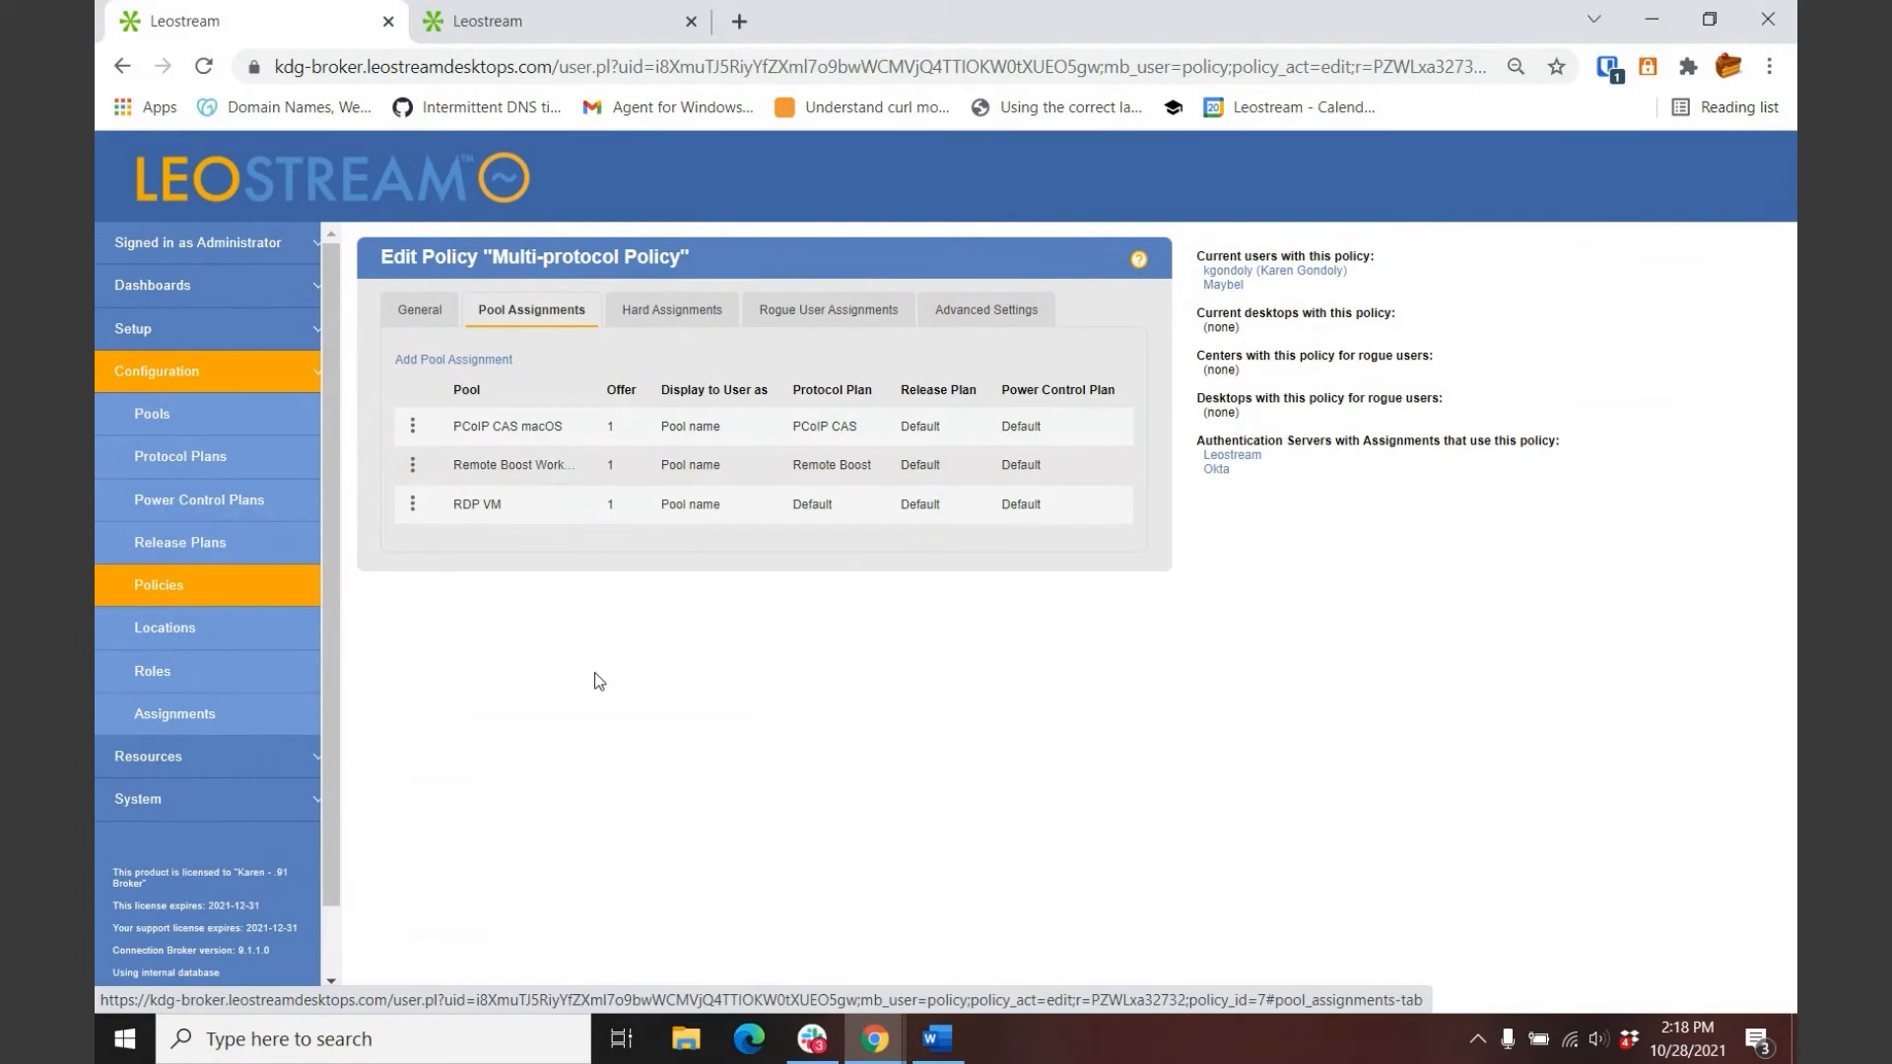
click(412, 426)
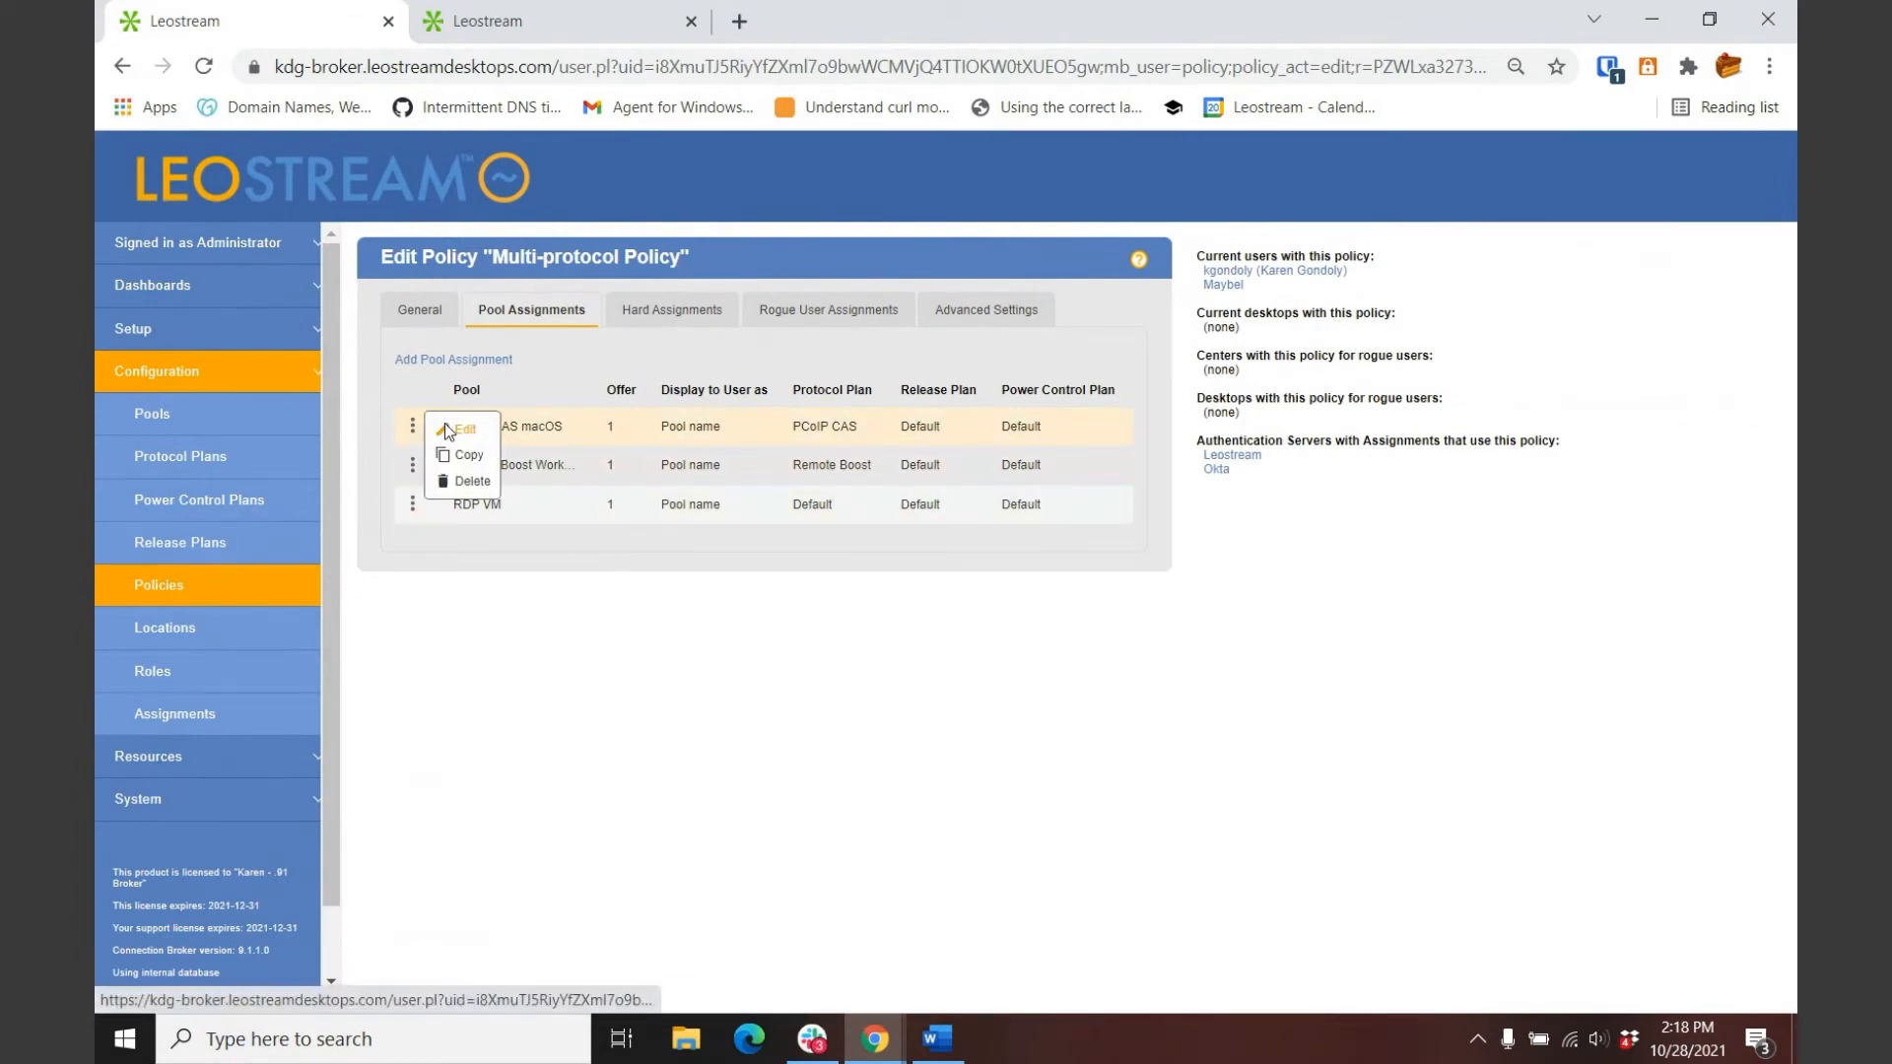
click(446, 425)
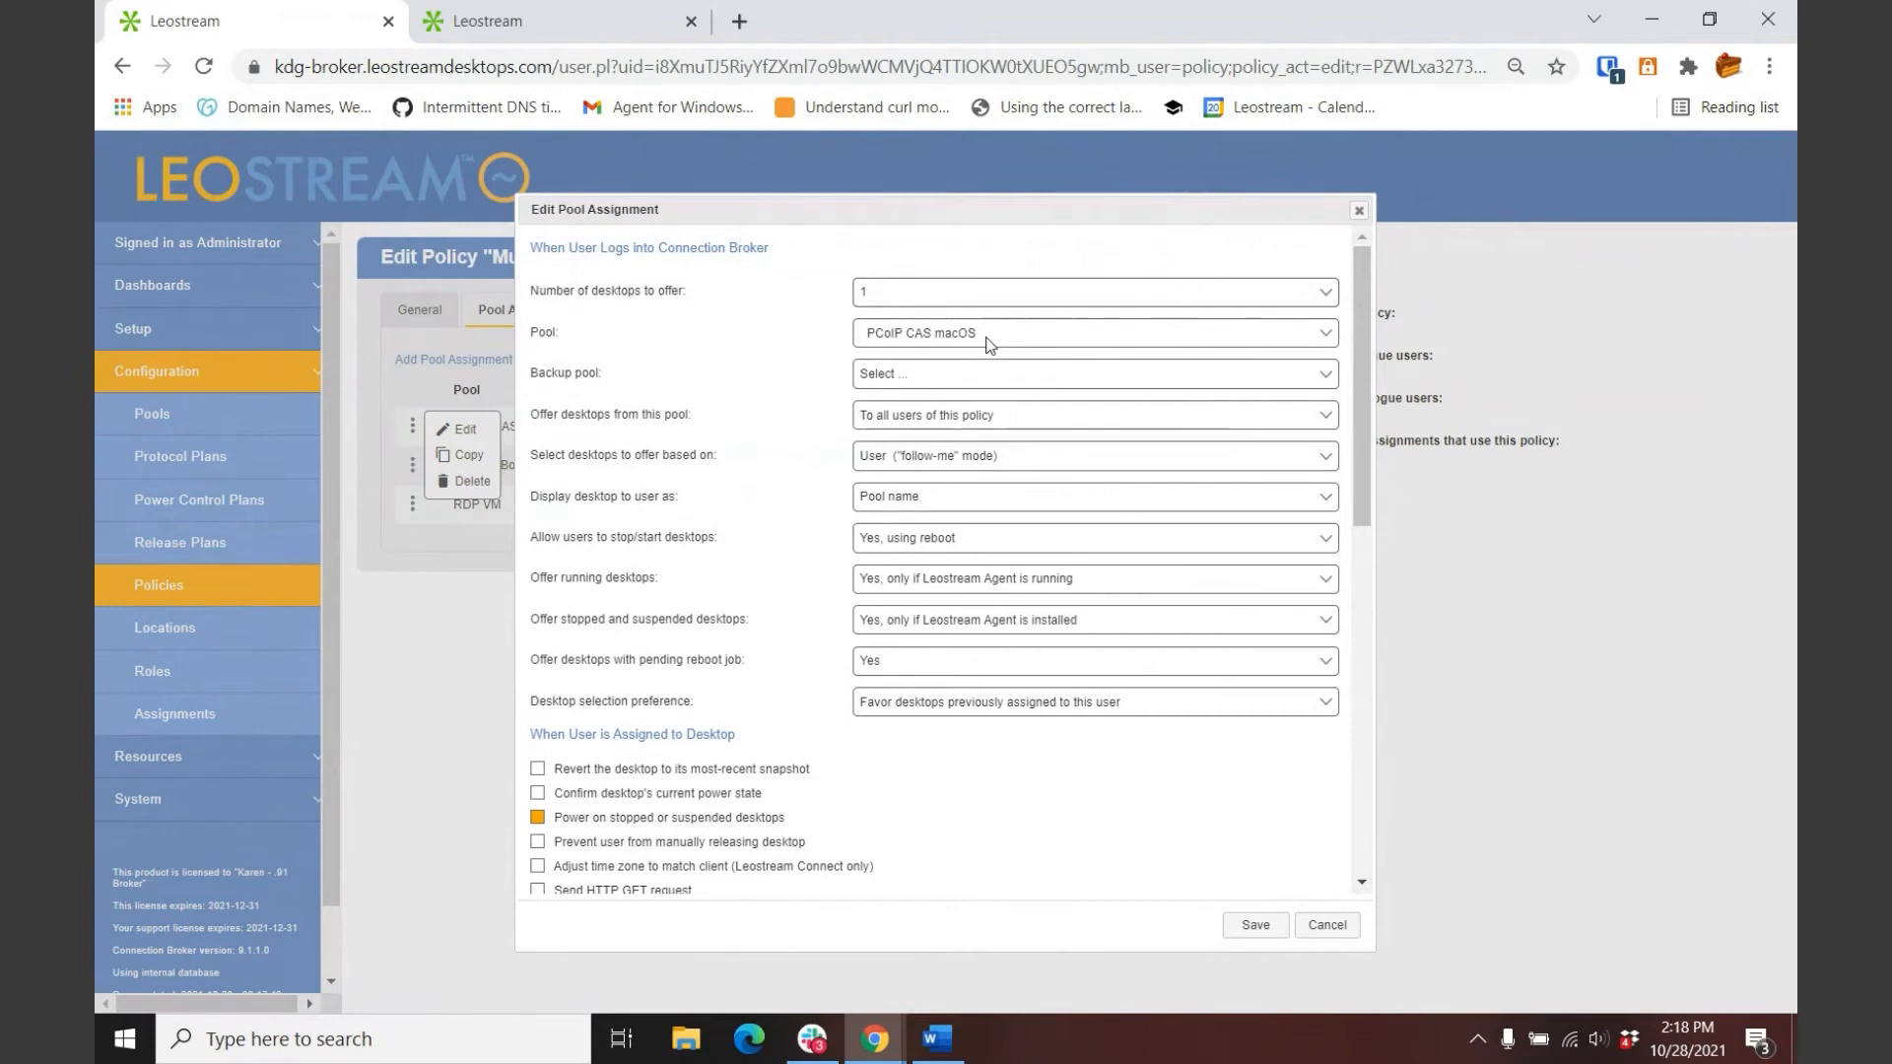
scroll(995, 353, down, 2)
scroll(995, 353, down, 9)
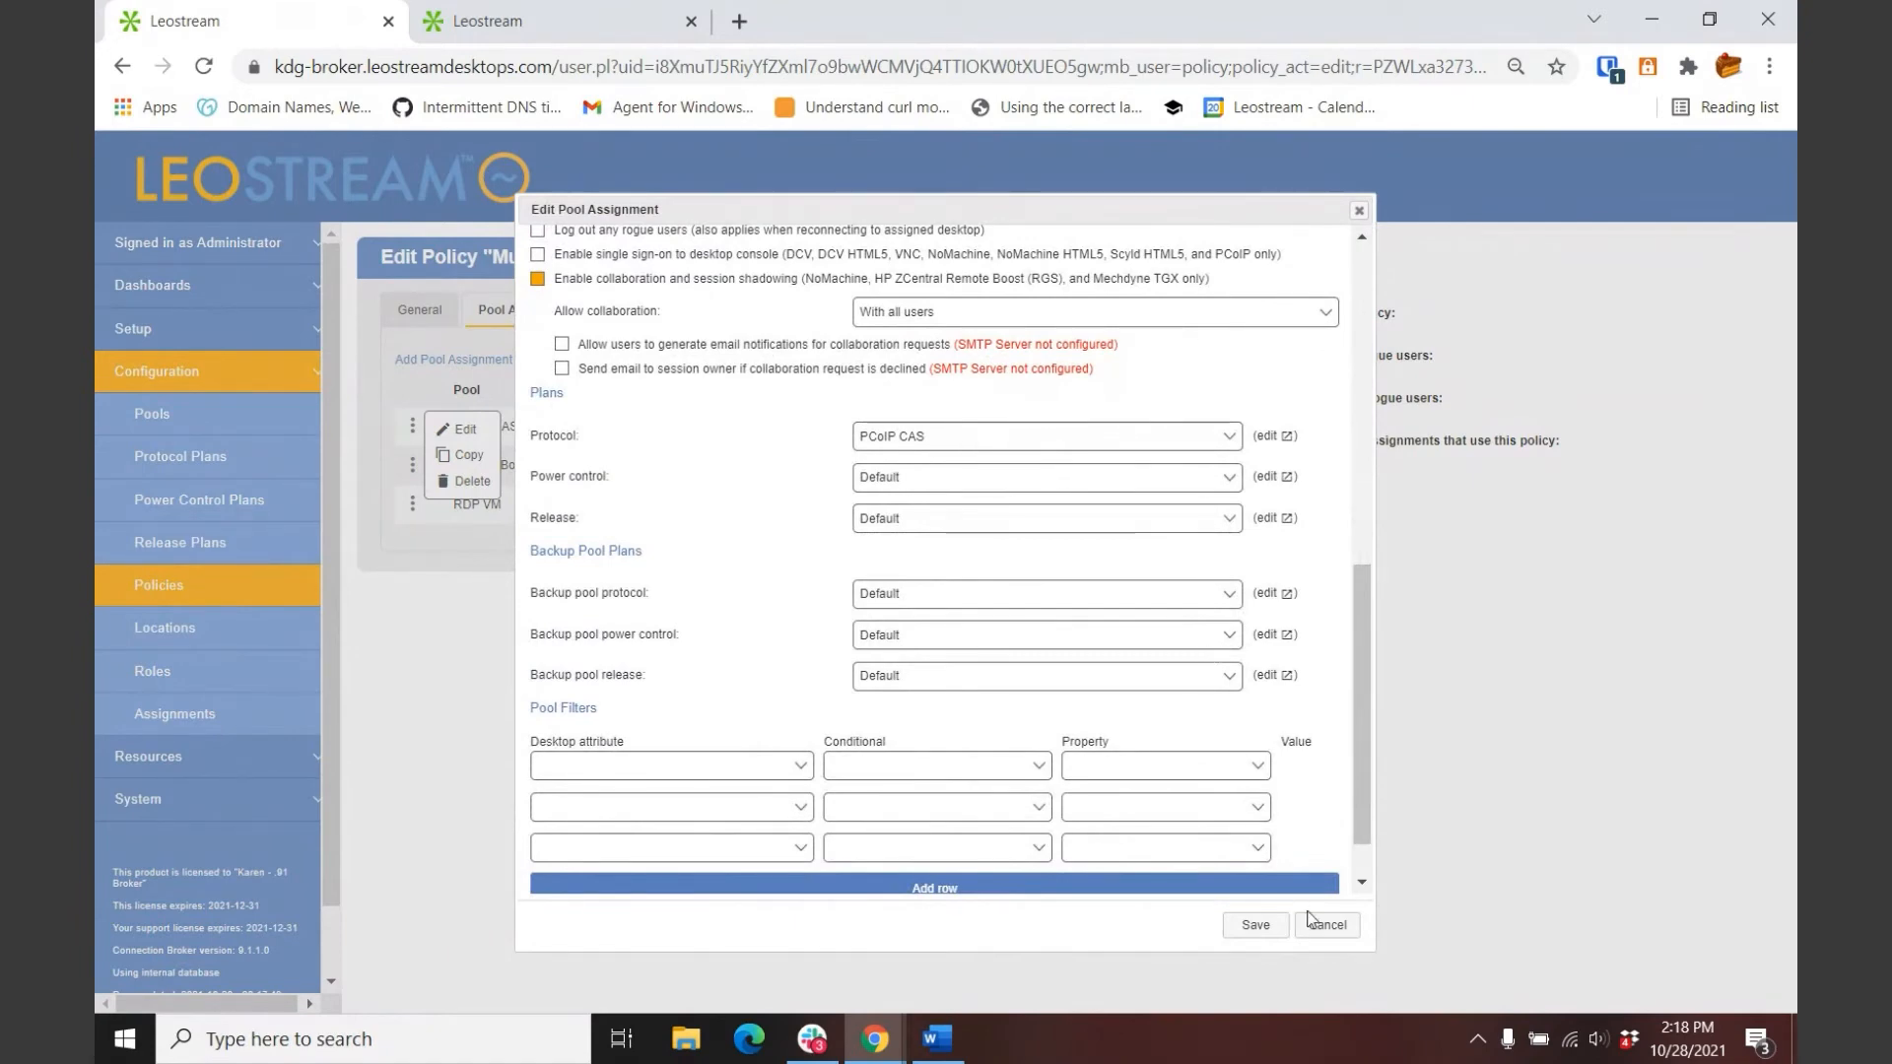
click(1338, 928)
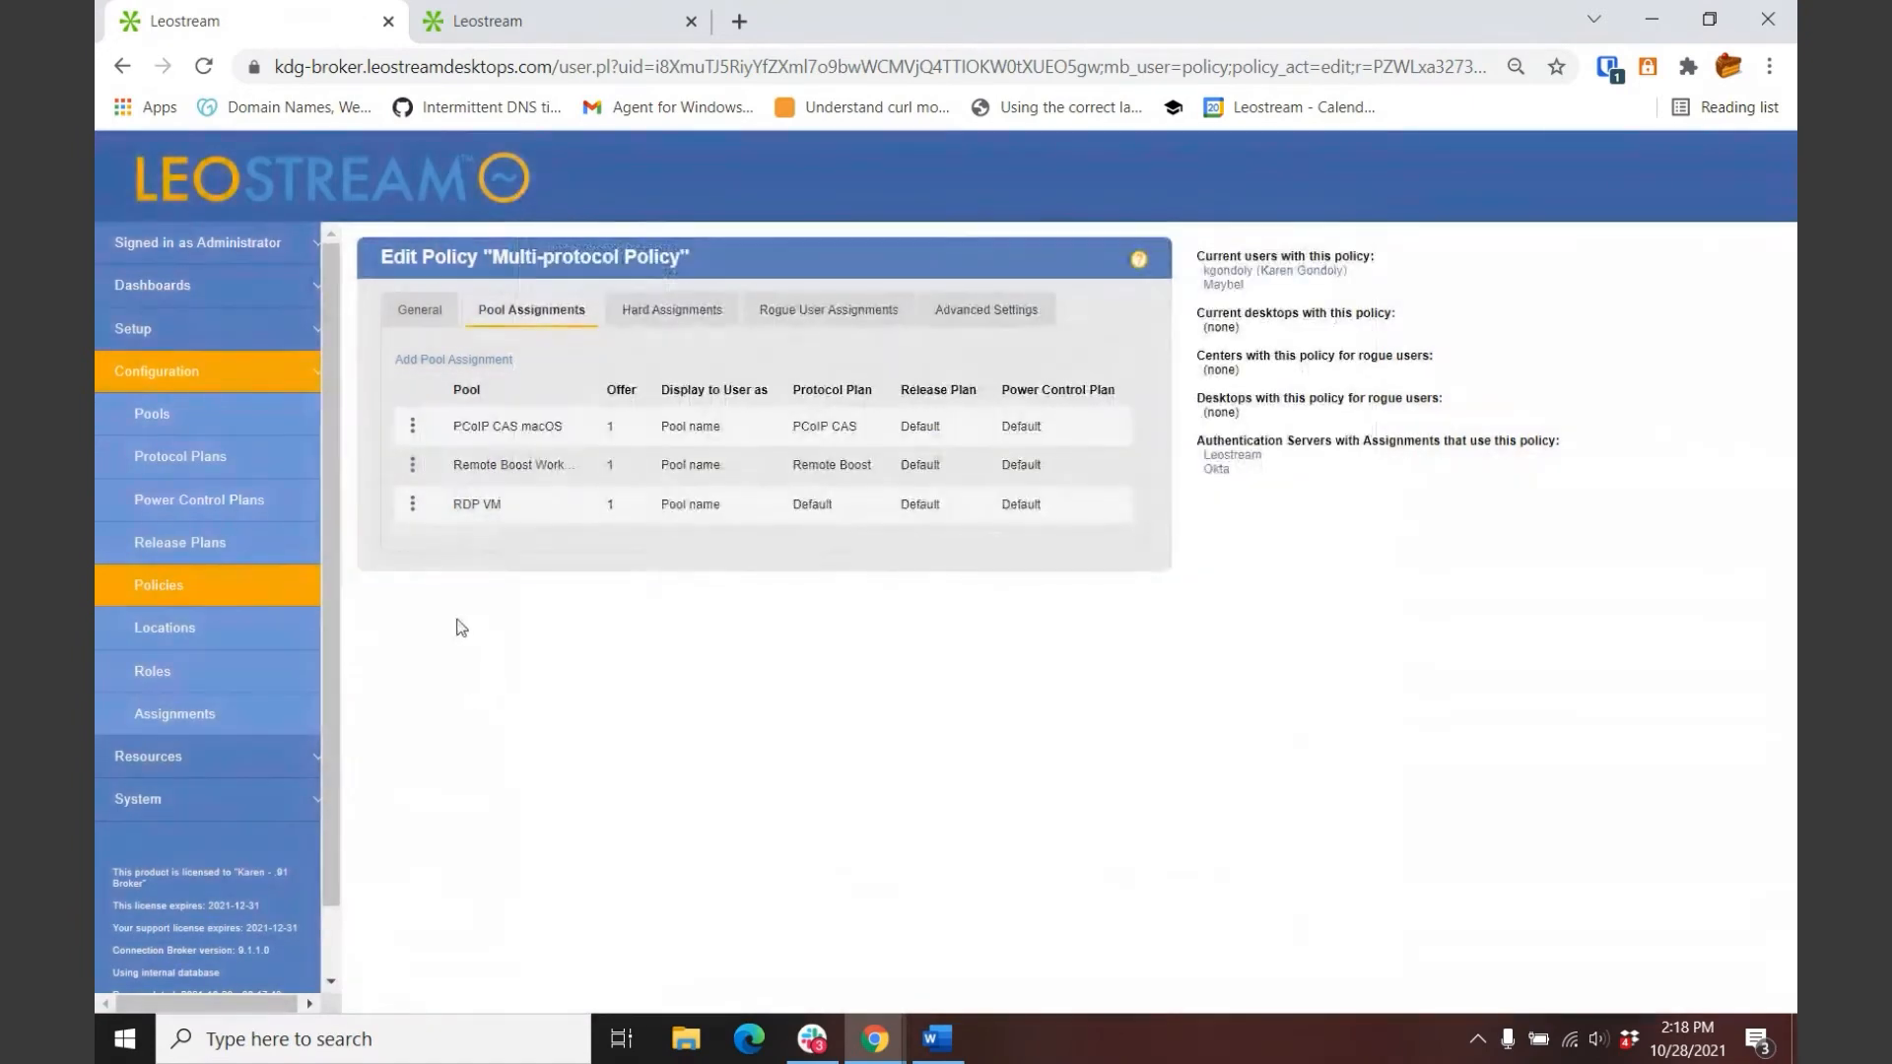
click(412, 464)
click(462, 468)
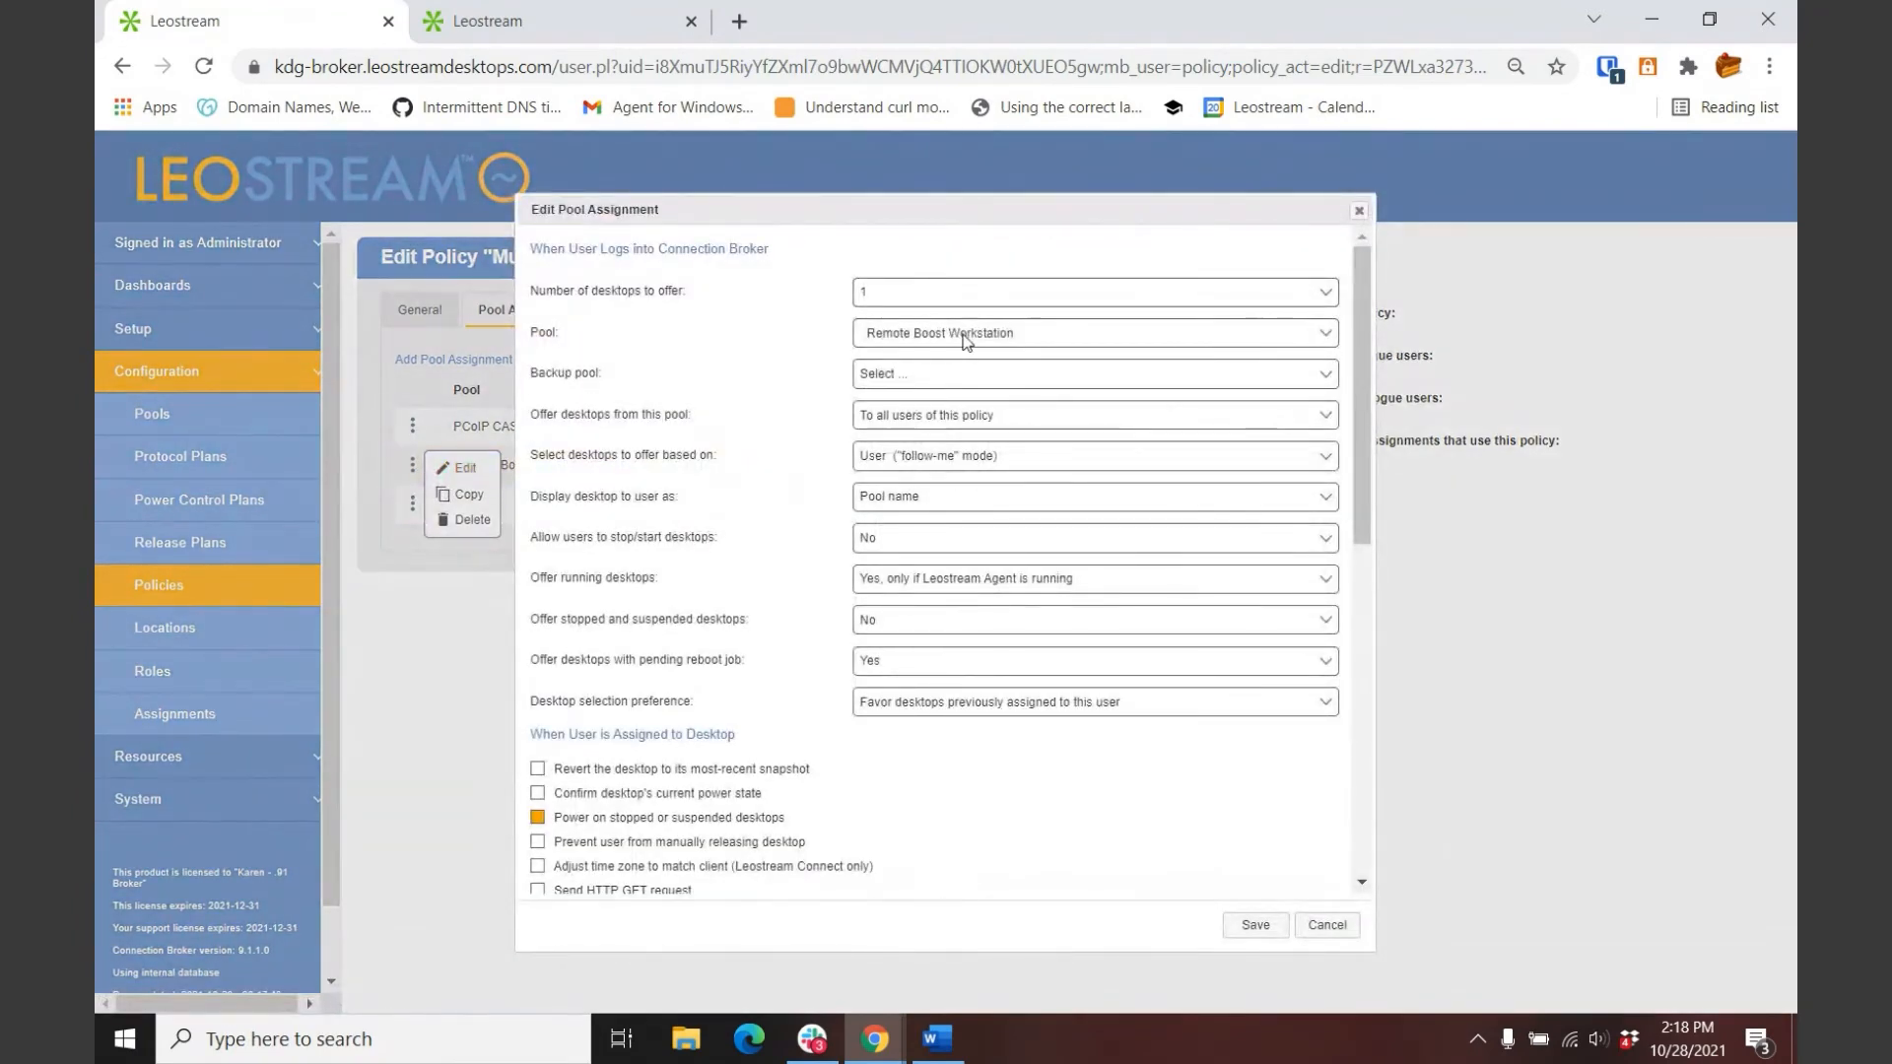
scroll(971, 379, down, 5)
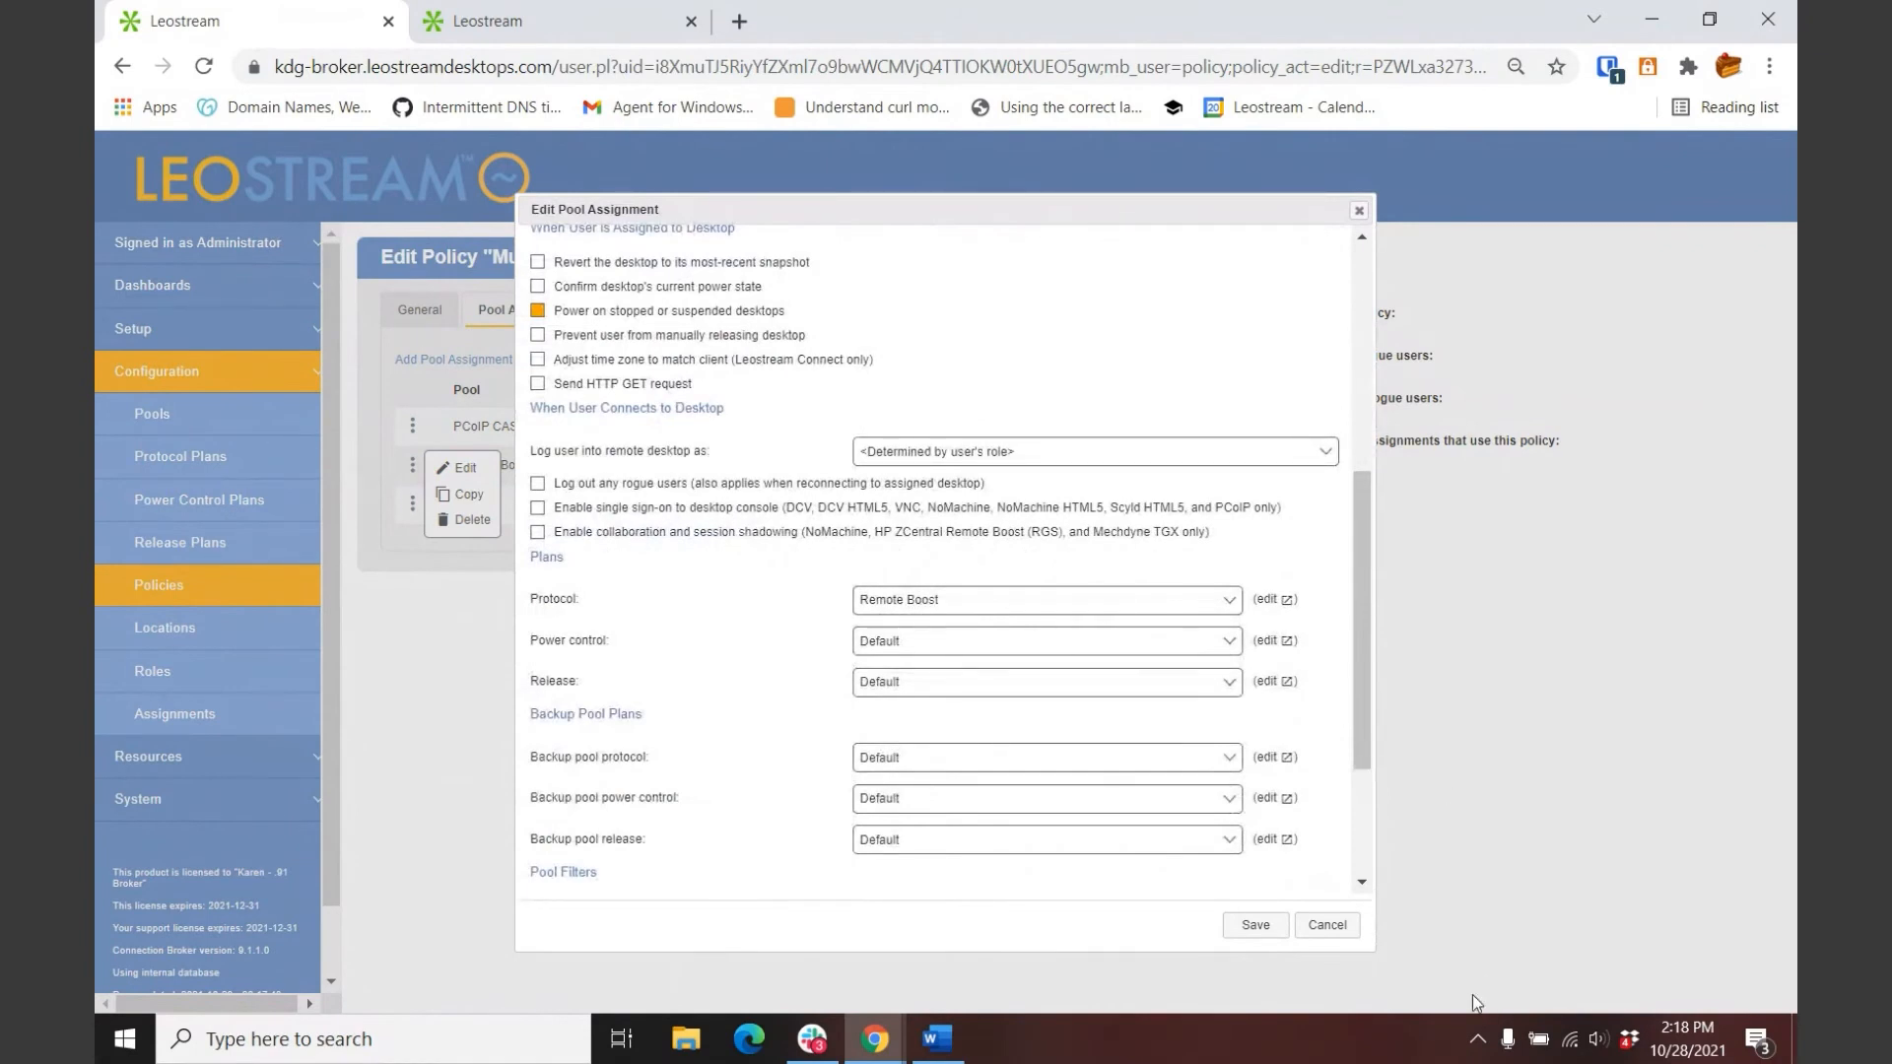
click(1326, 924)
click(412, 503)
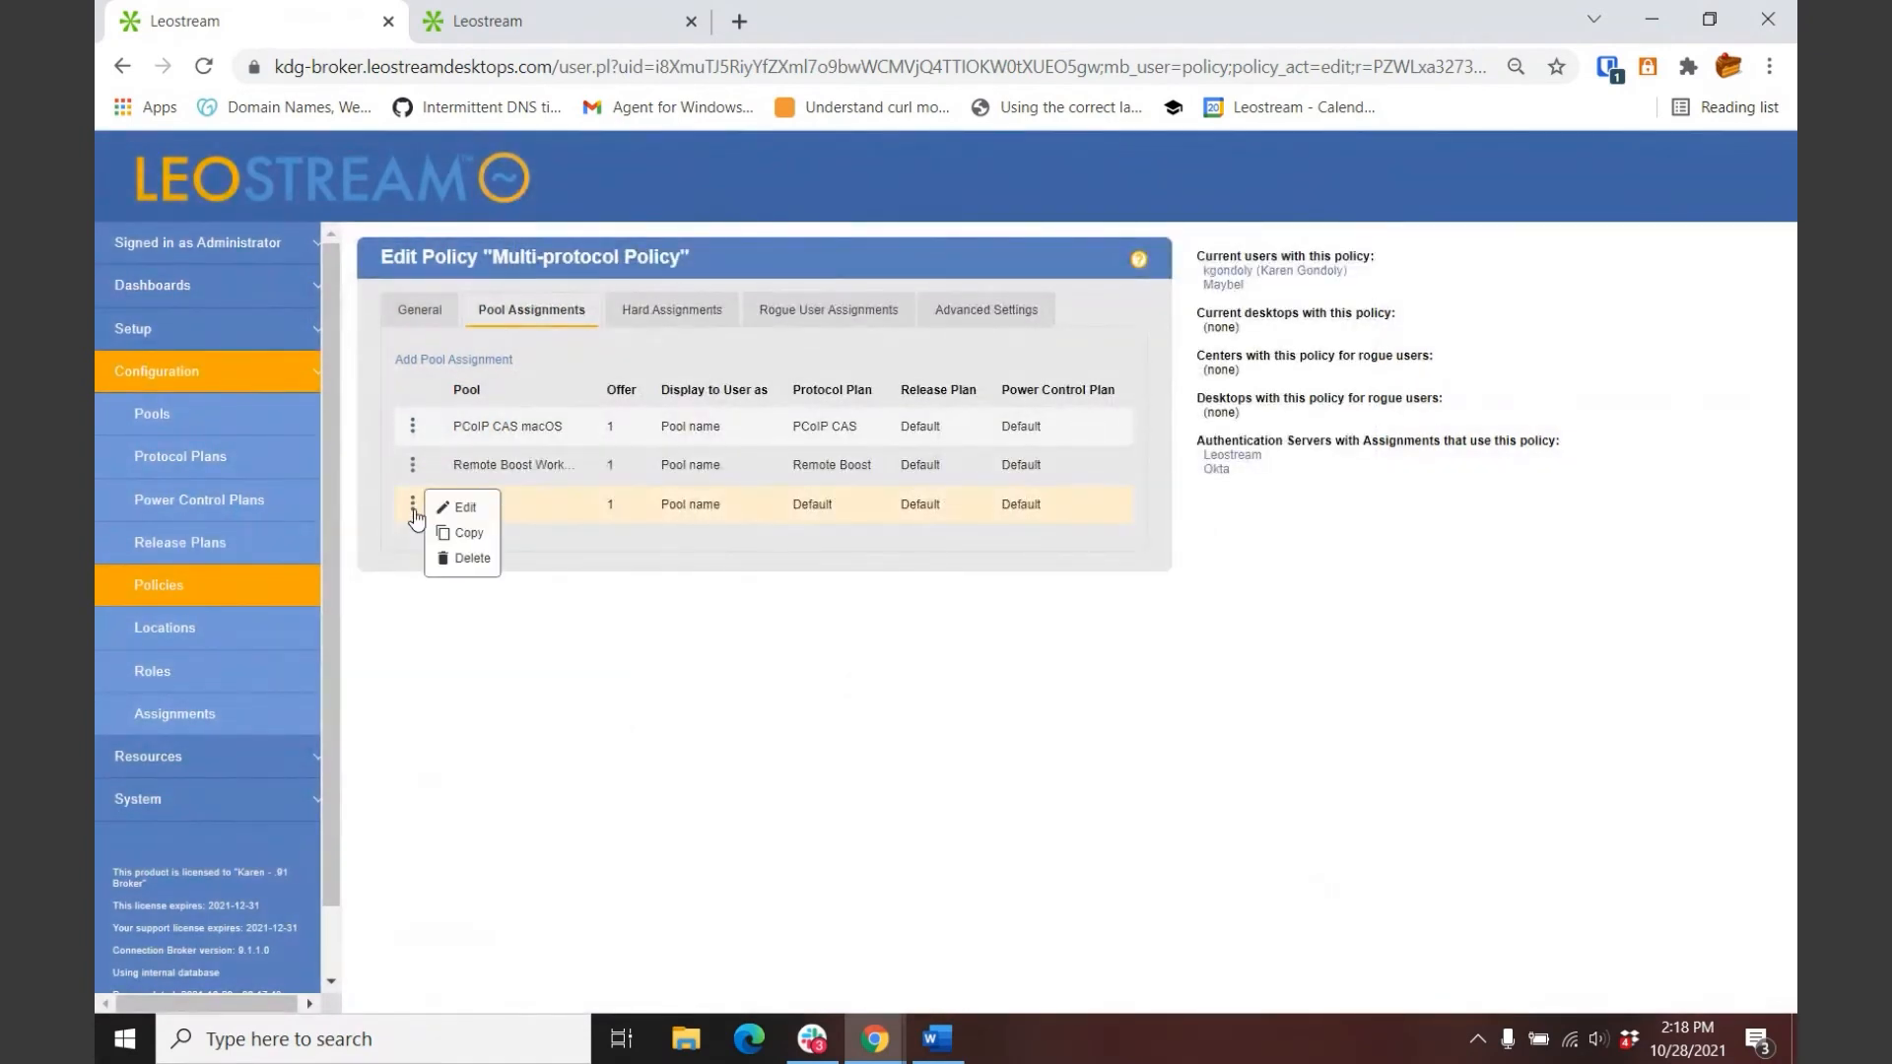
click(465, 507)
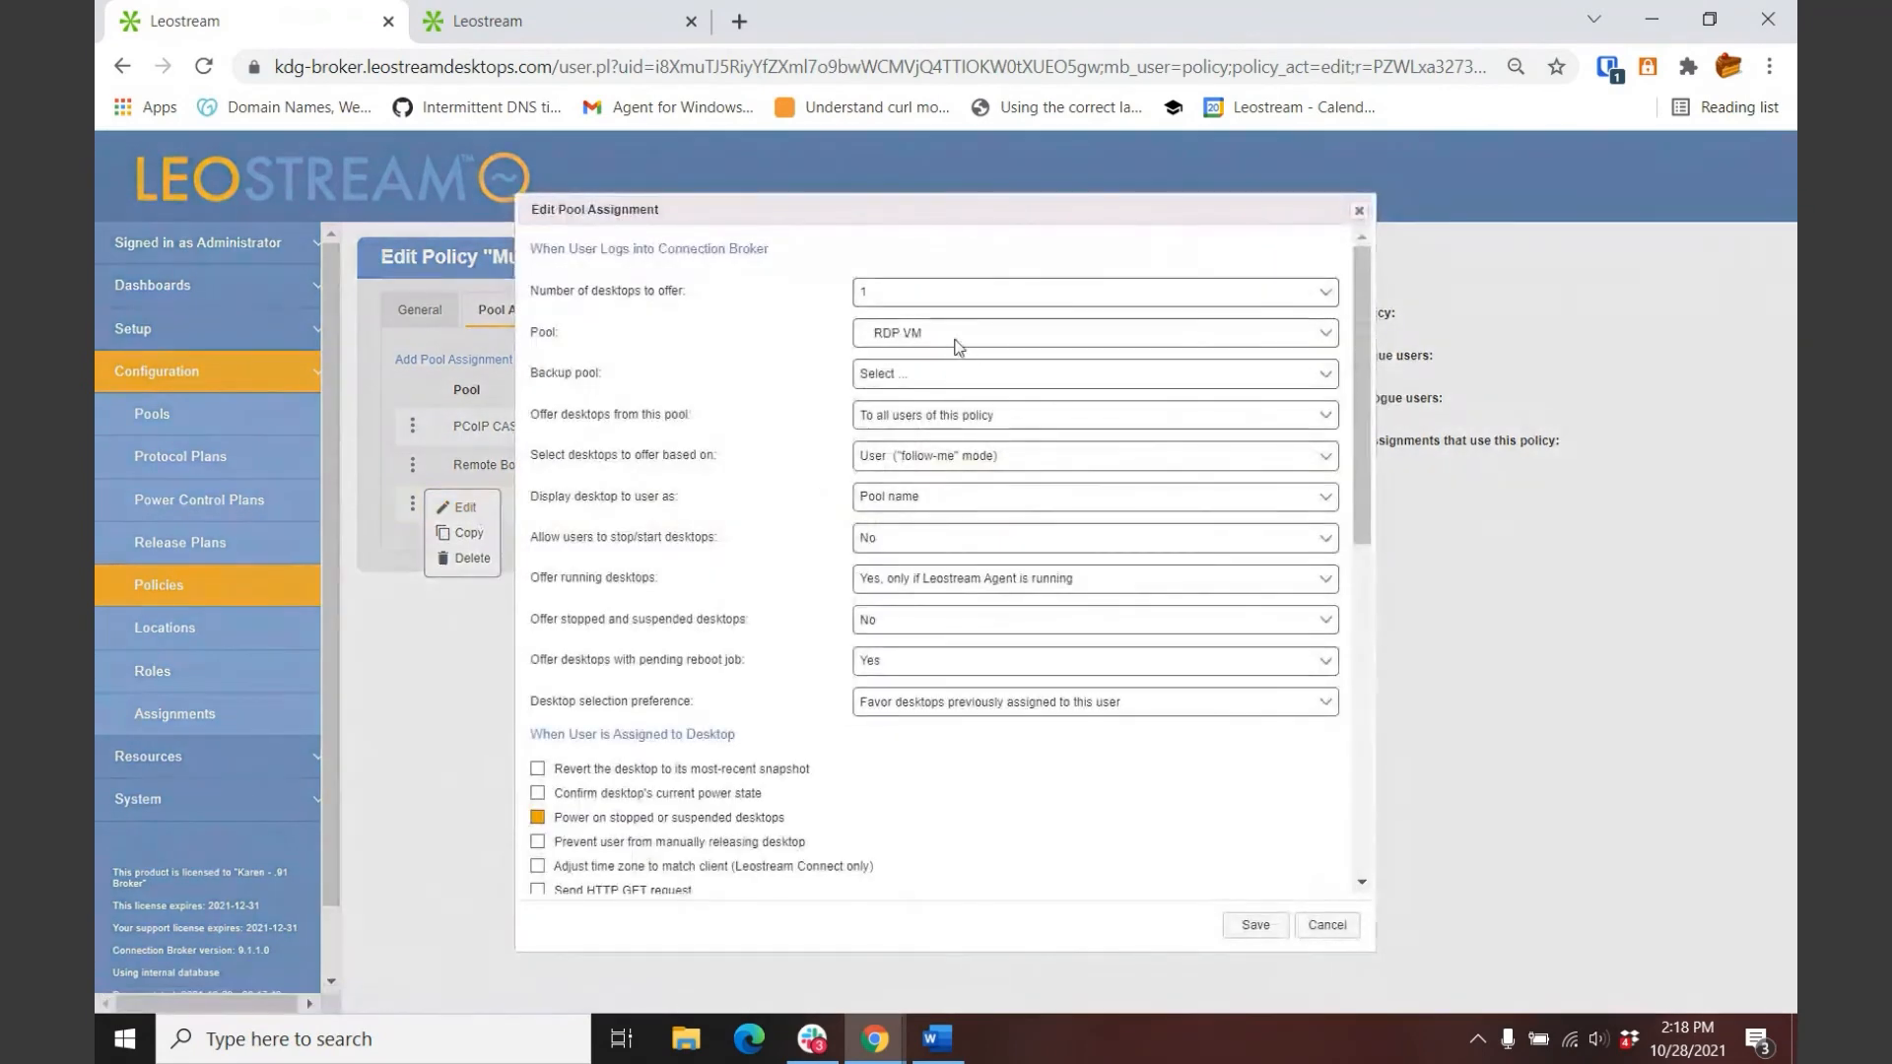
scroll(1015, 498, down, 5)
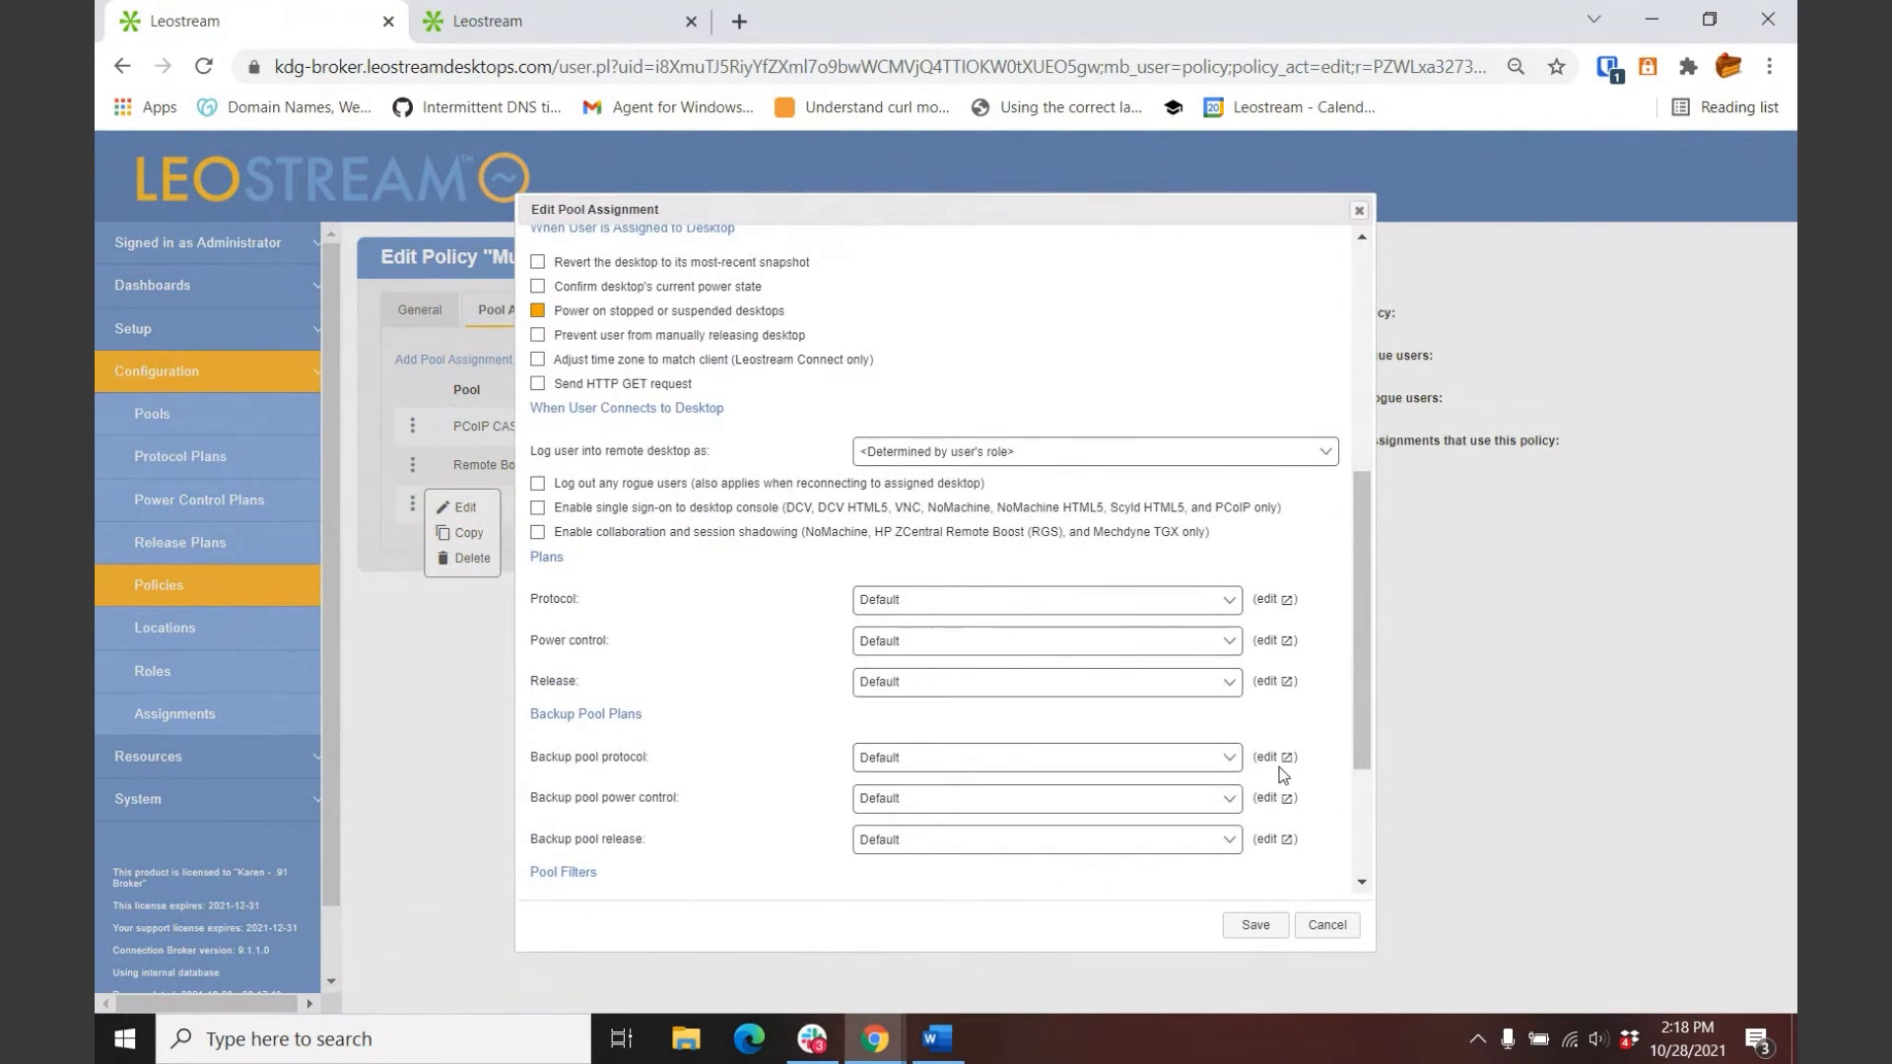
click(1331, 929)
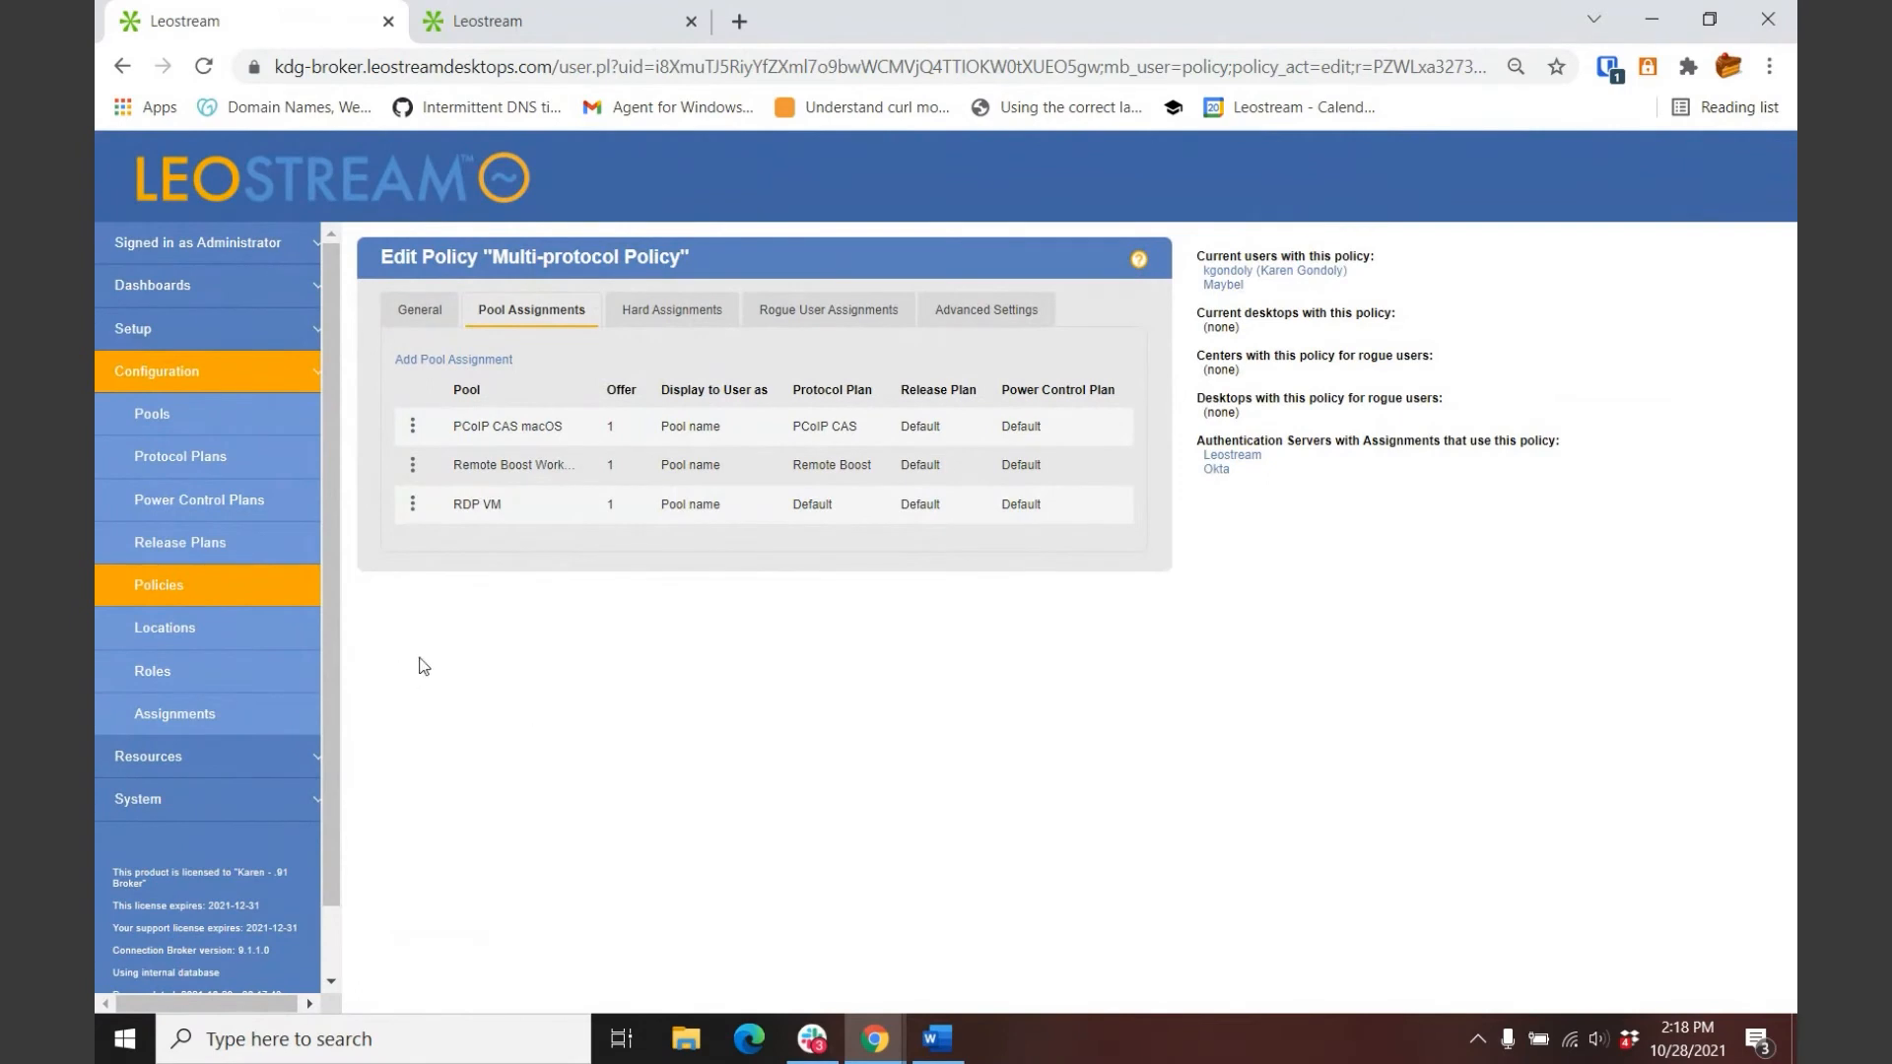
click(165, 721)
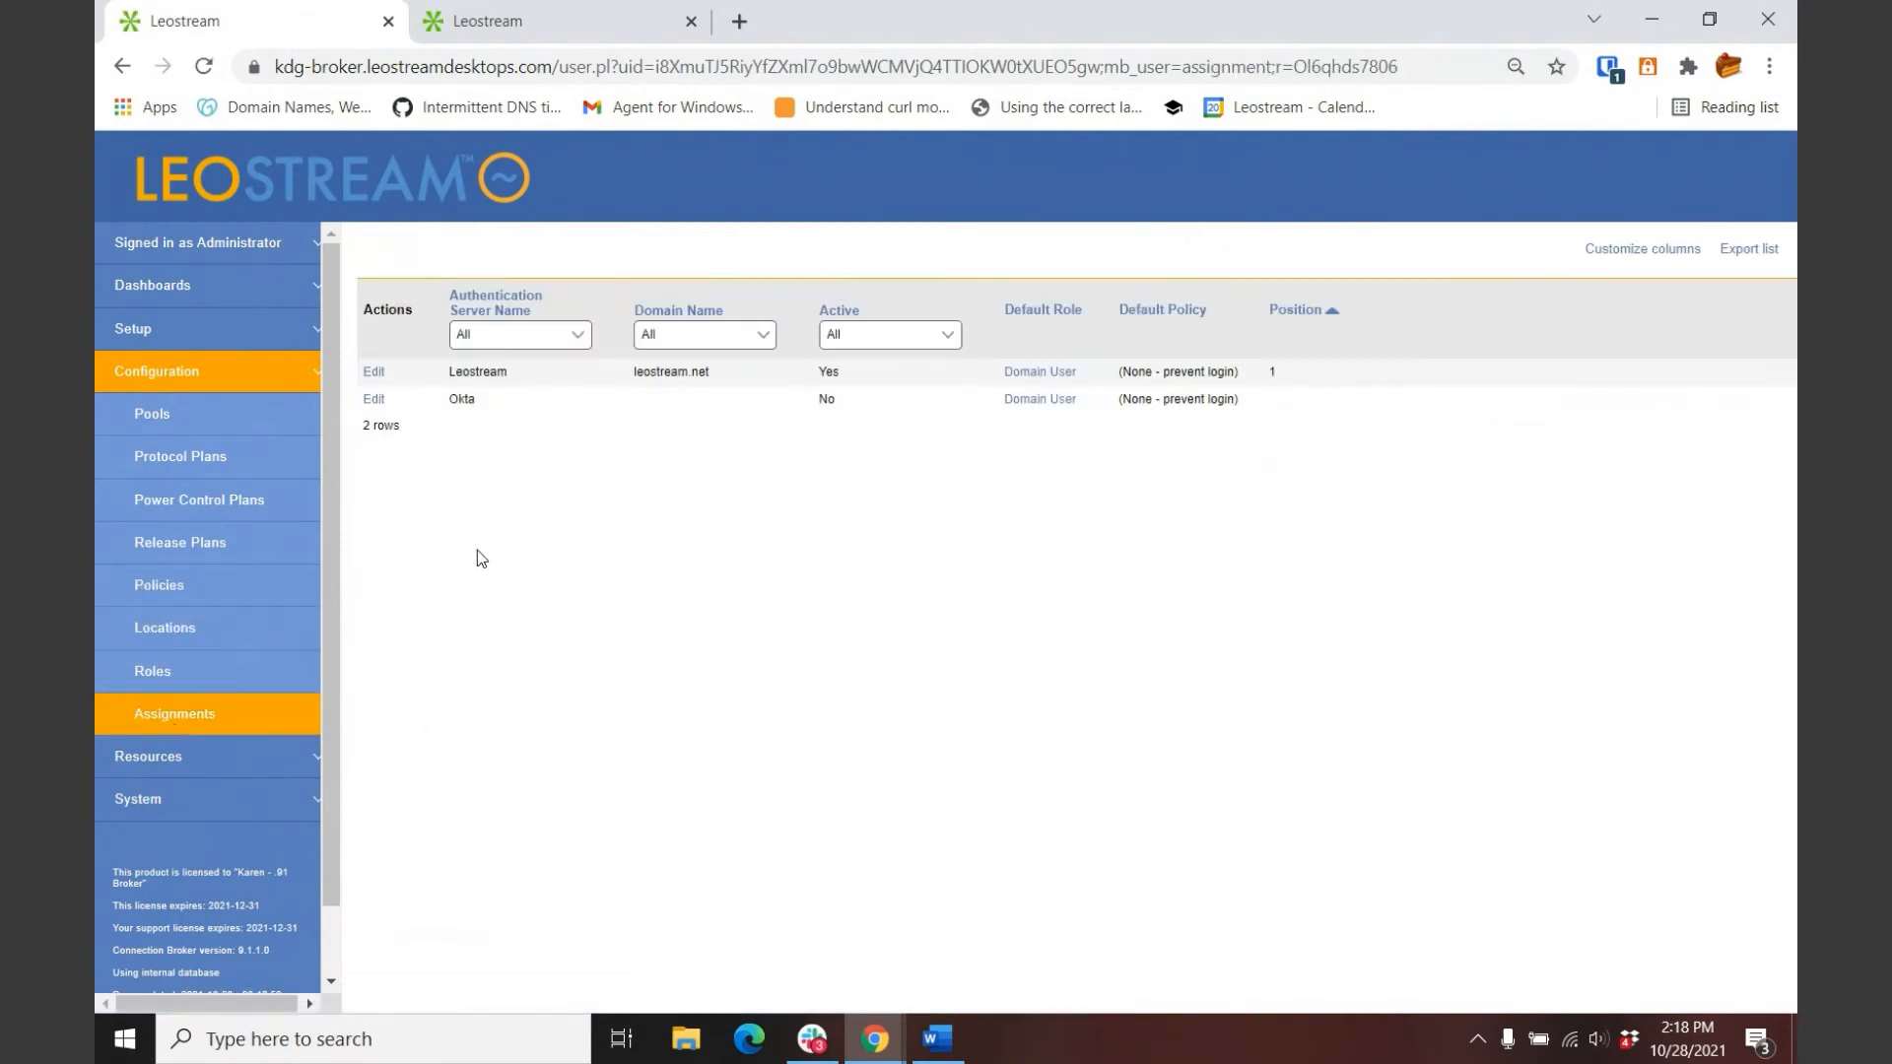
Step: Show the Leostream server's rules: any group with Okta MFA gets Desktop Administrator and Multi-protocol Policy
click(372, 379)
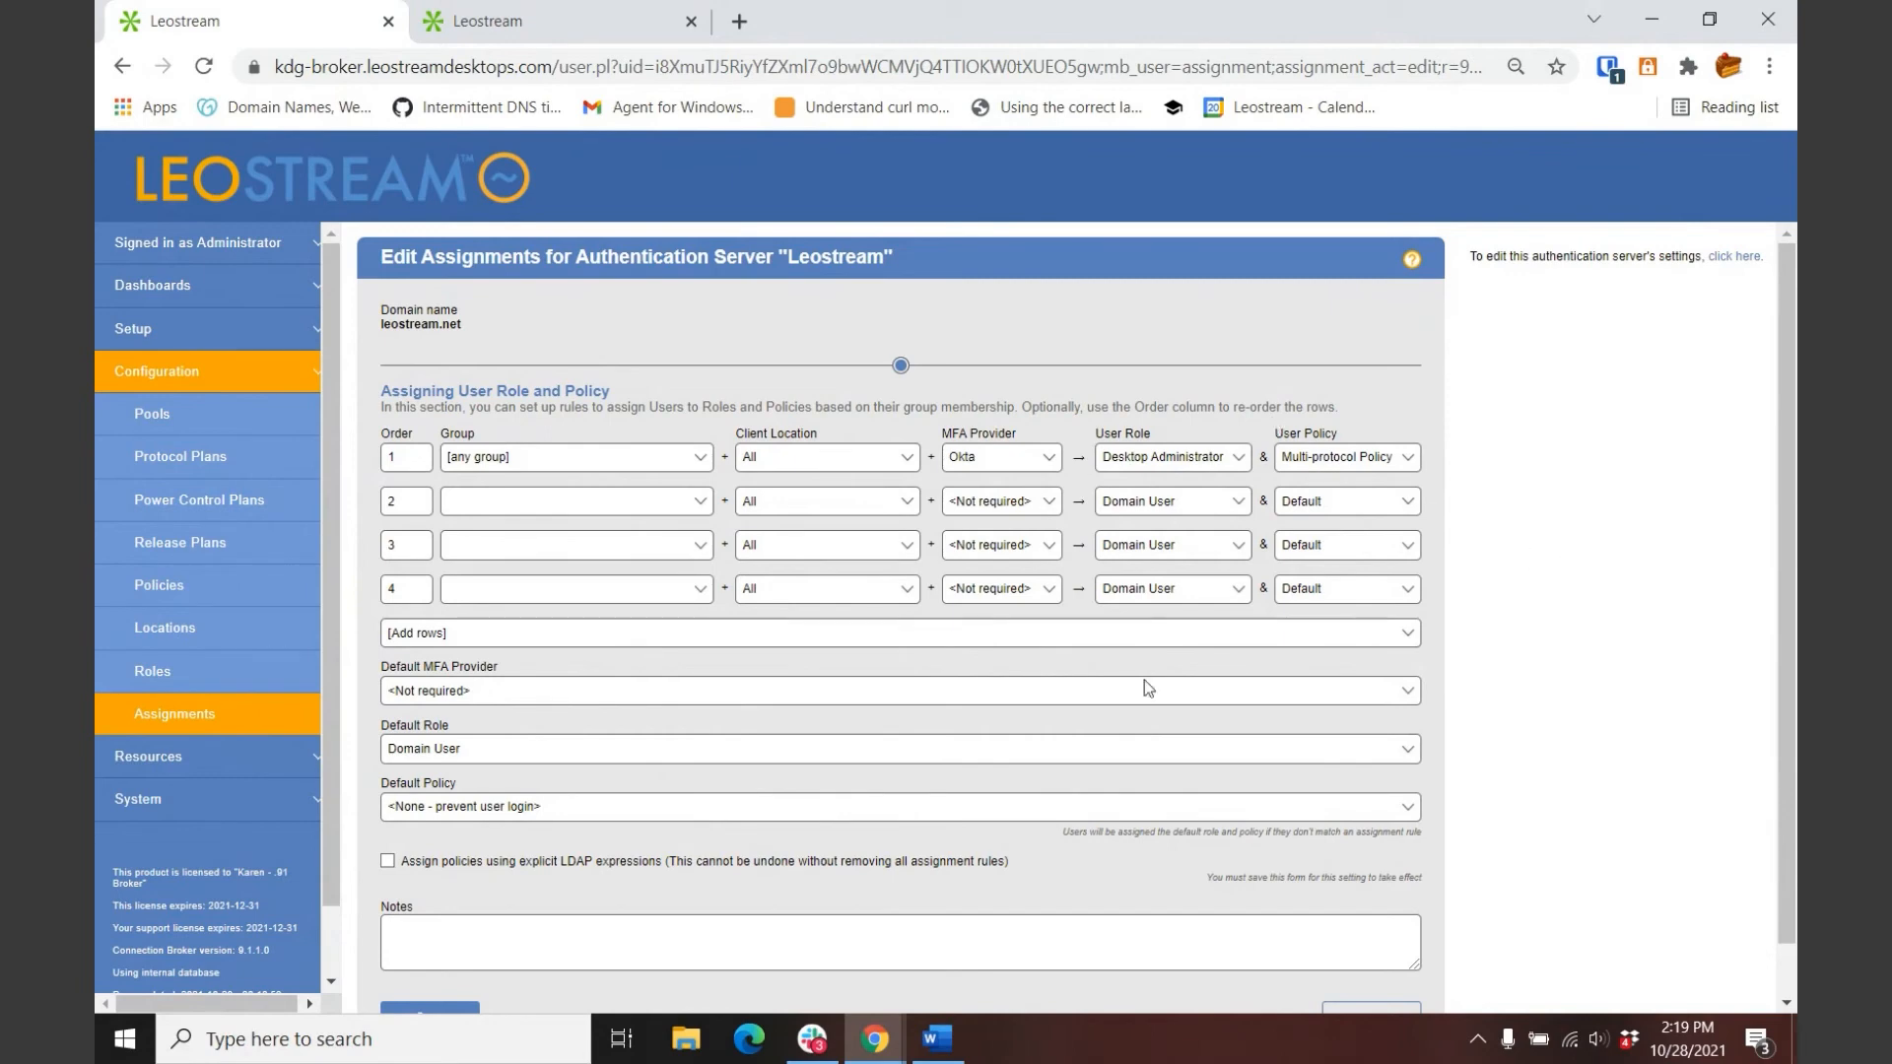
Step: Scroll through the Desktop Administrator role's permissions, then switch to the end-user sign-in tab
click(195, 682)
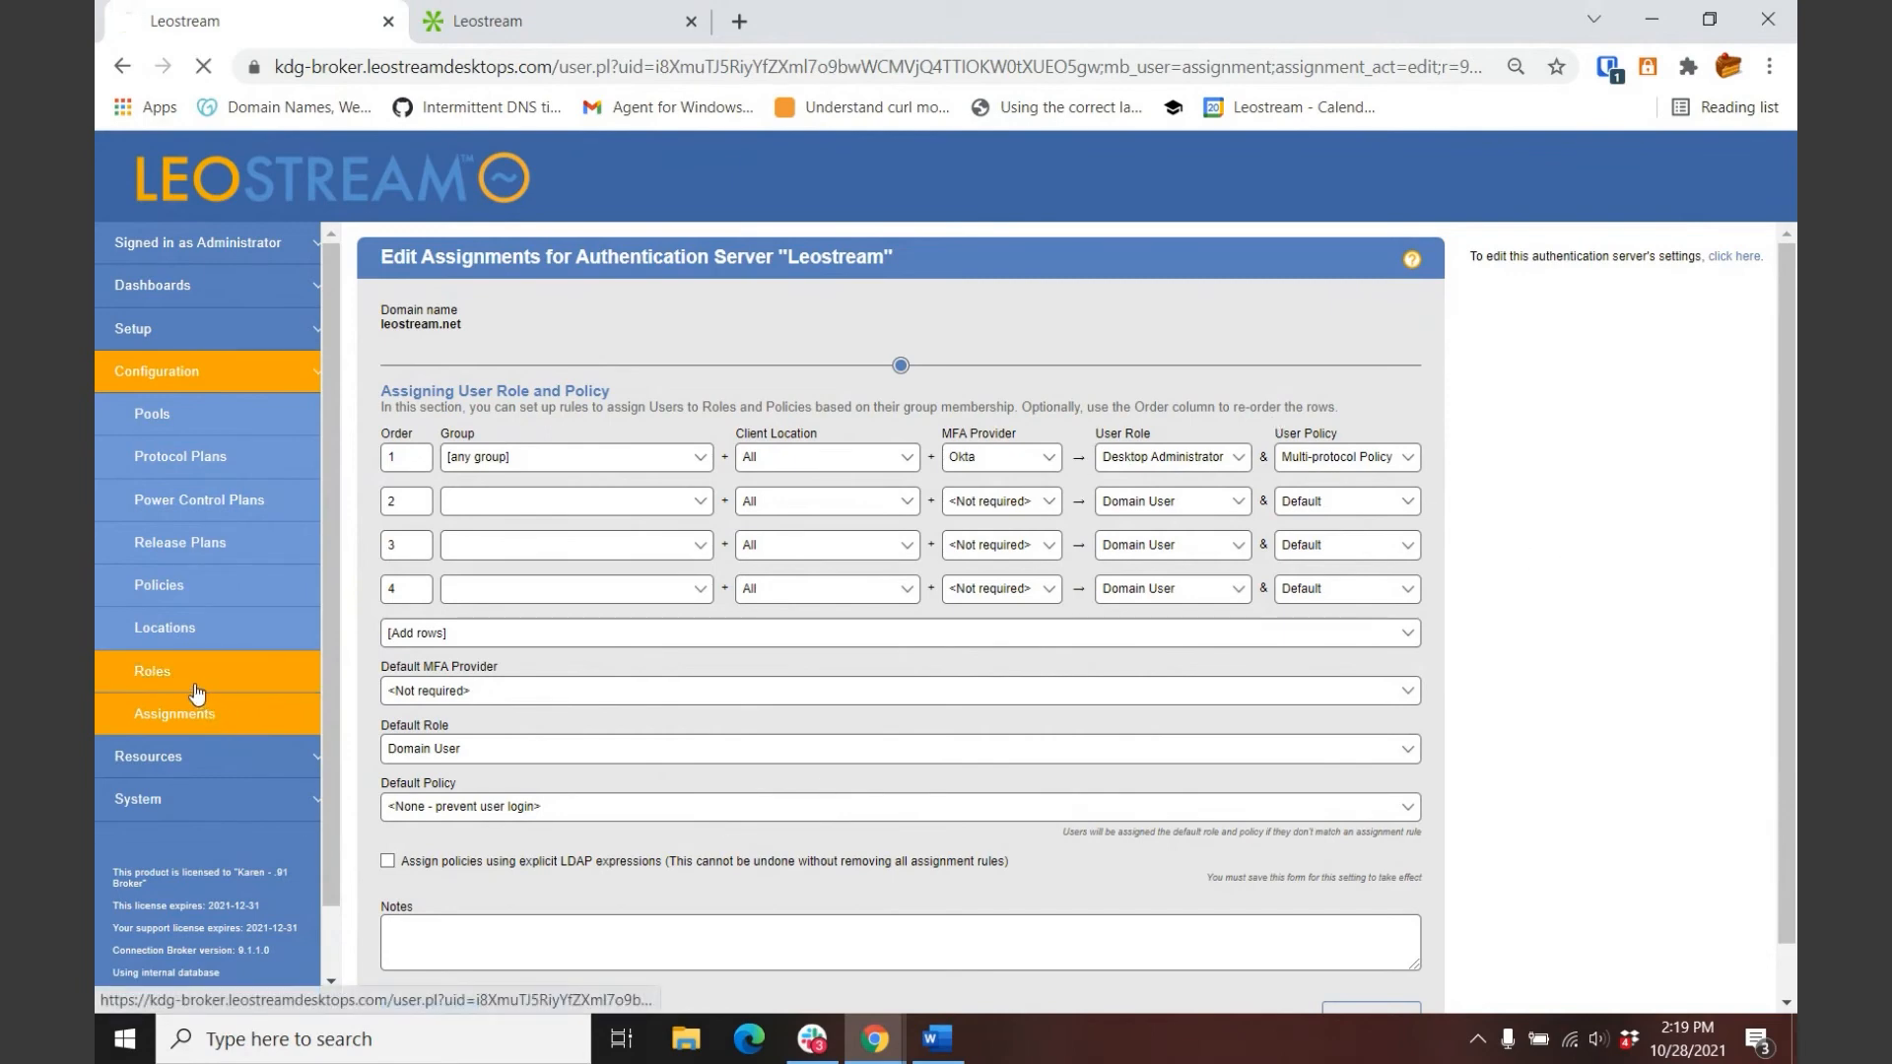
click(377, 404)
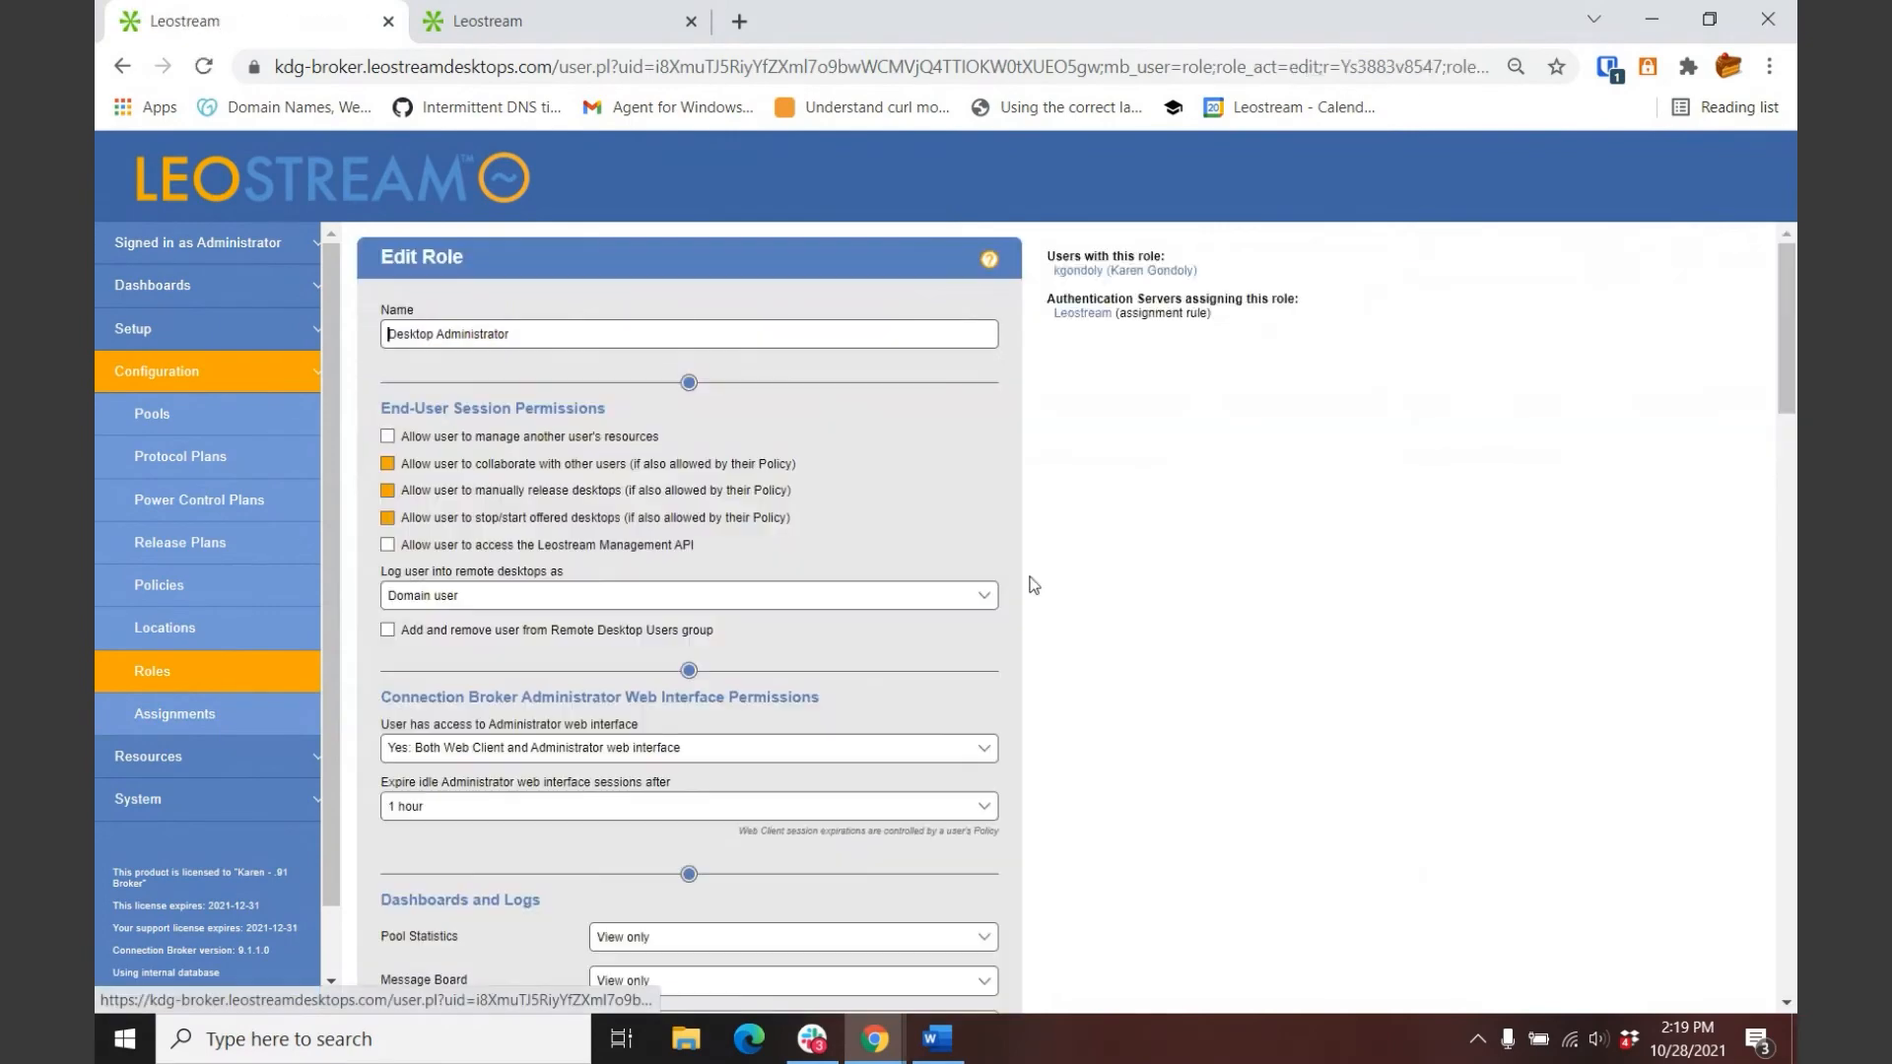
scroll(1065, 677, down, 6)
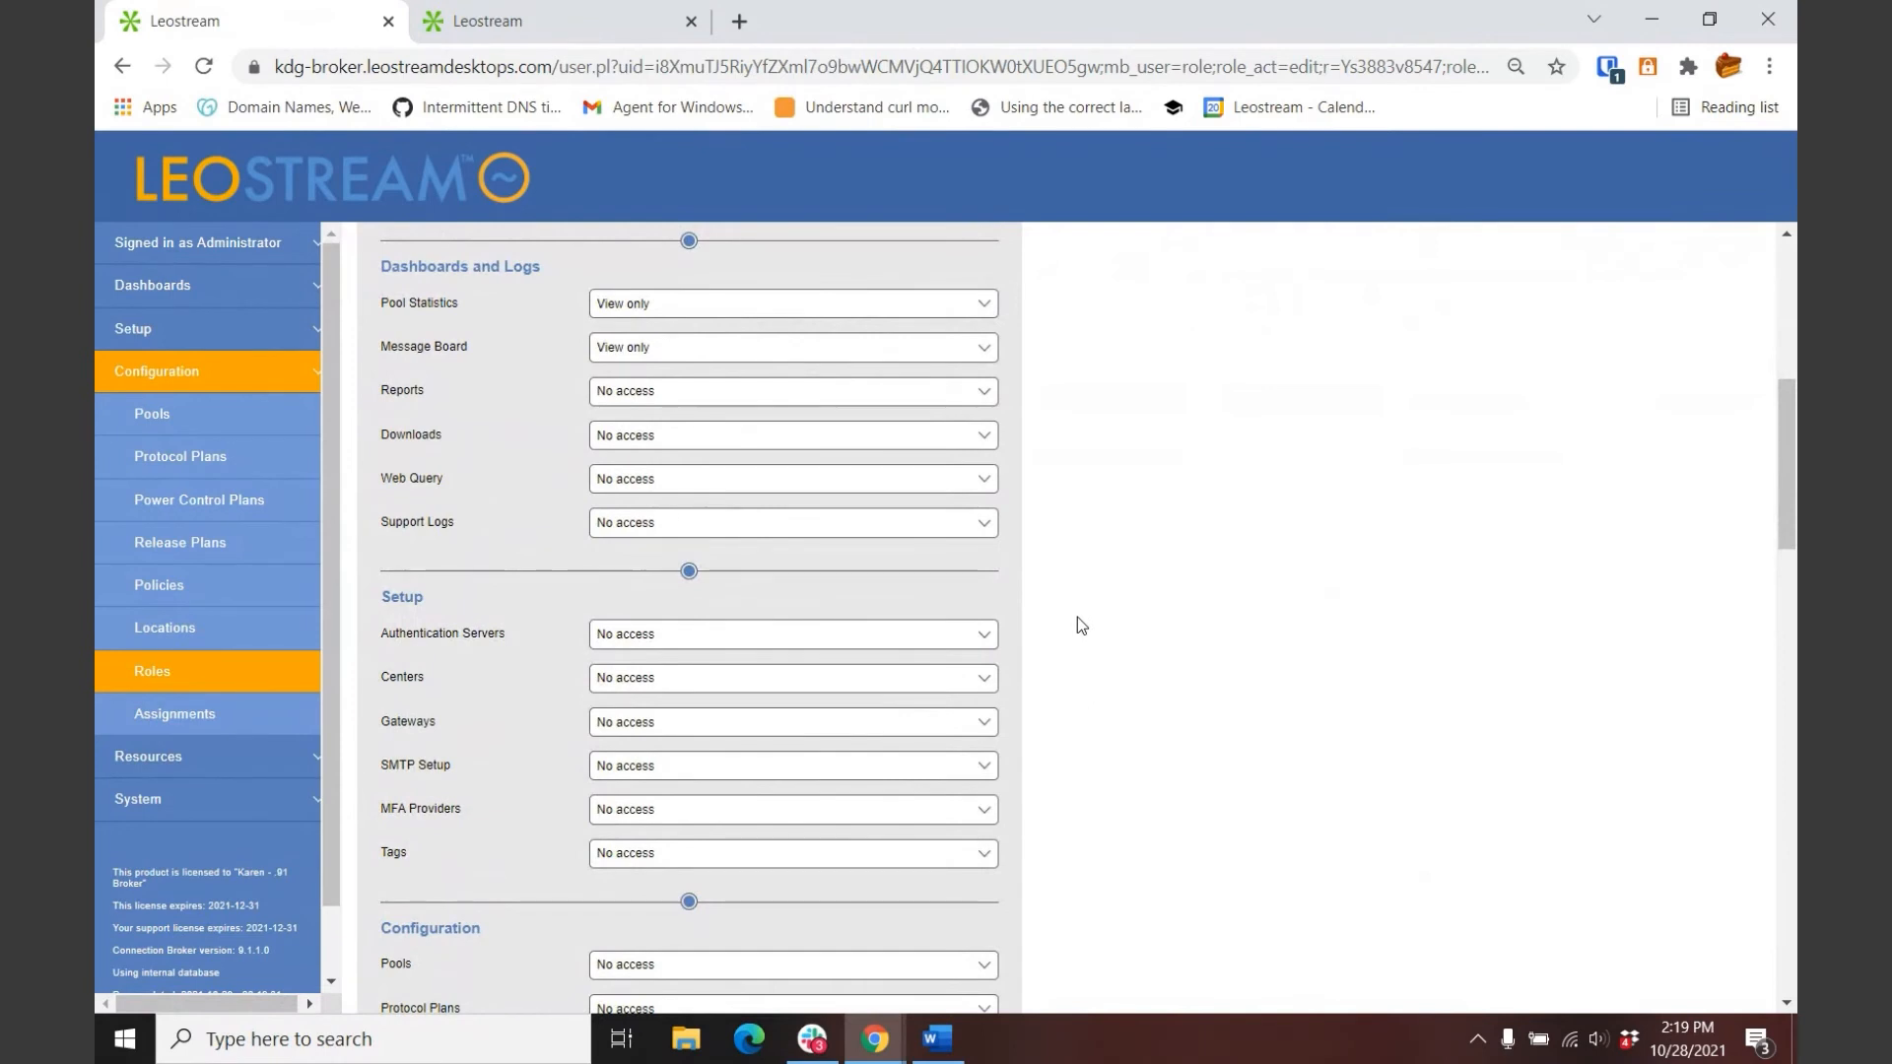
scroll(1108, 623, down, 8)
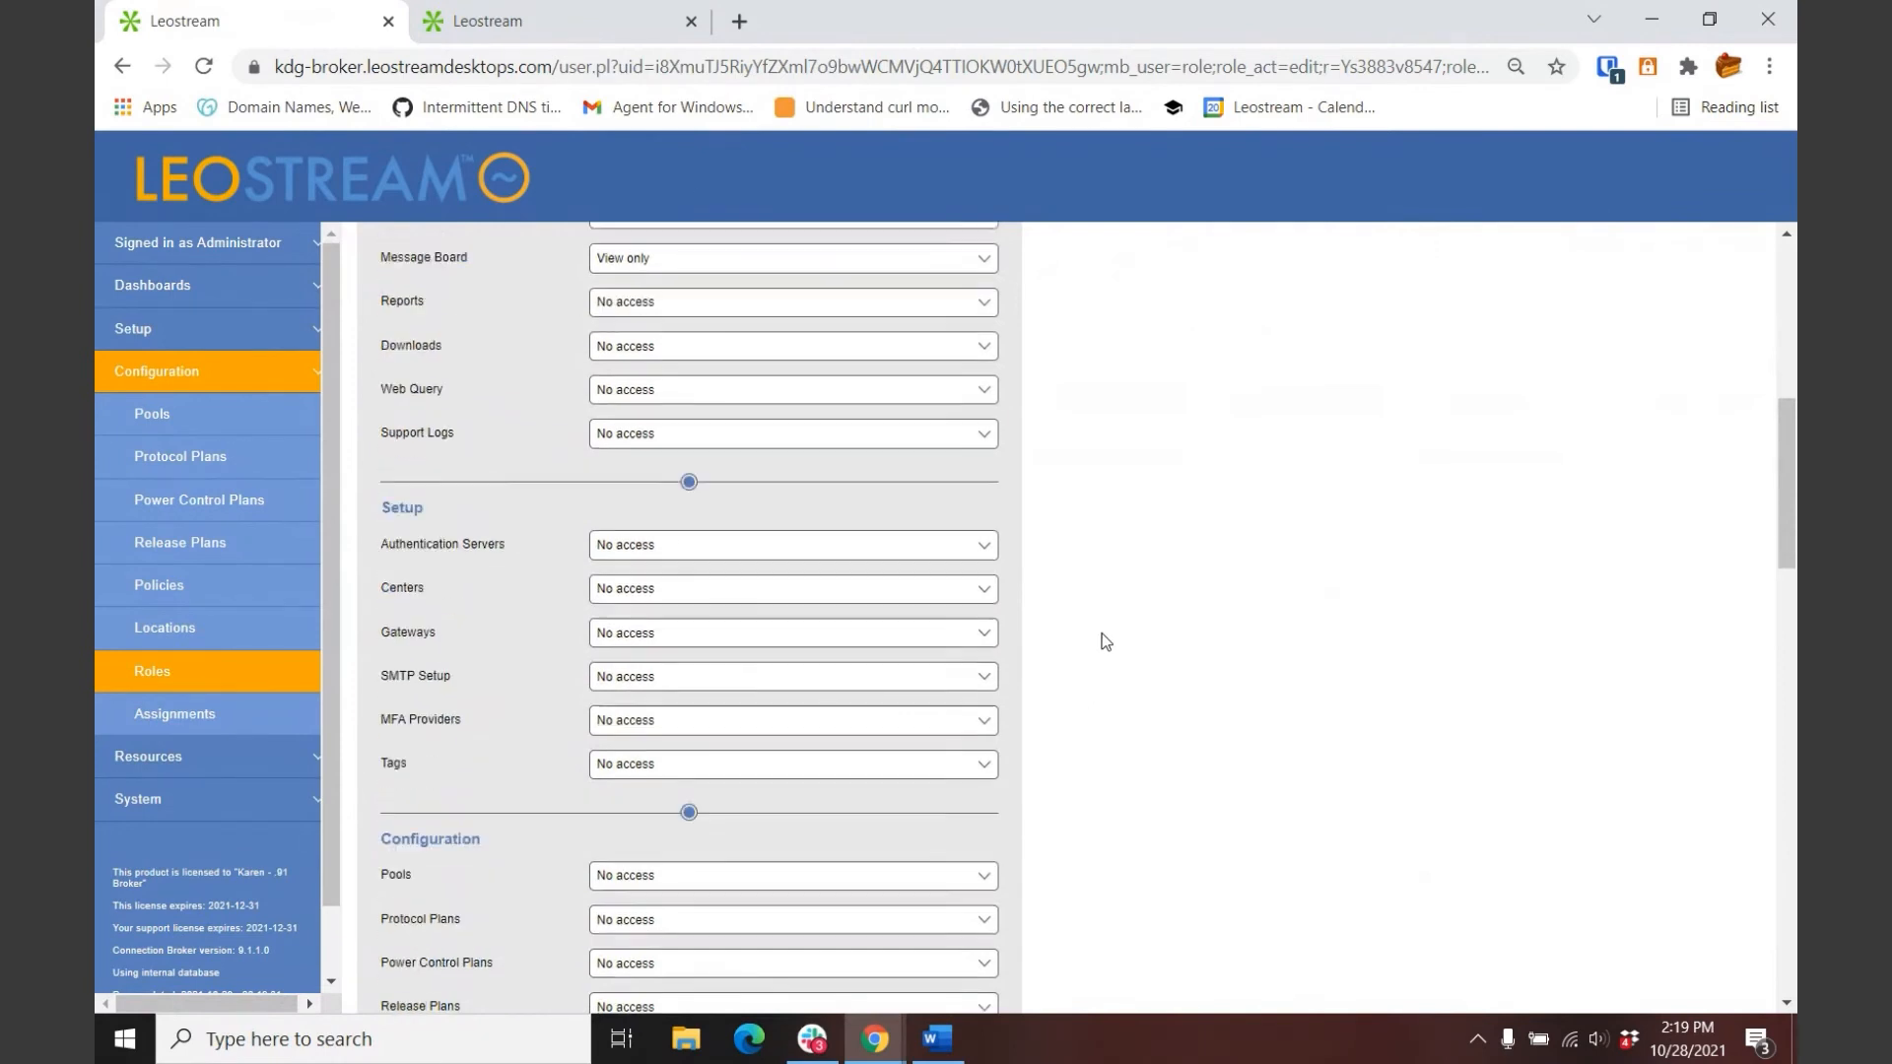
scroll(1104, 640, down, 4)
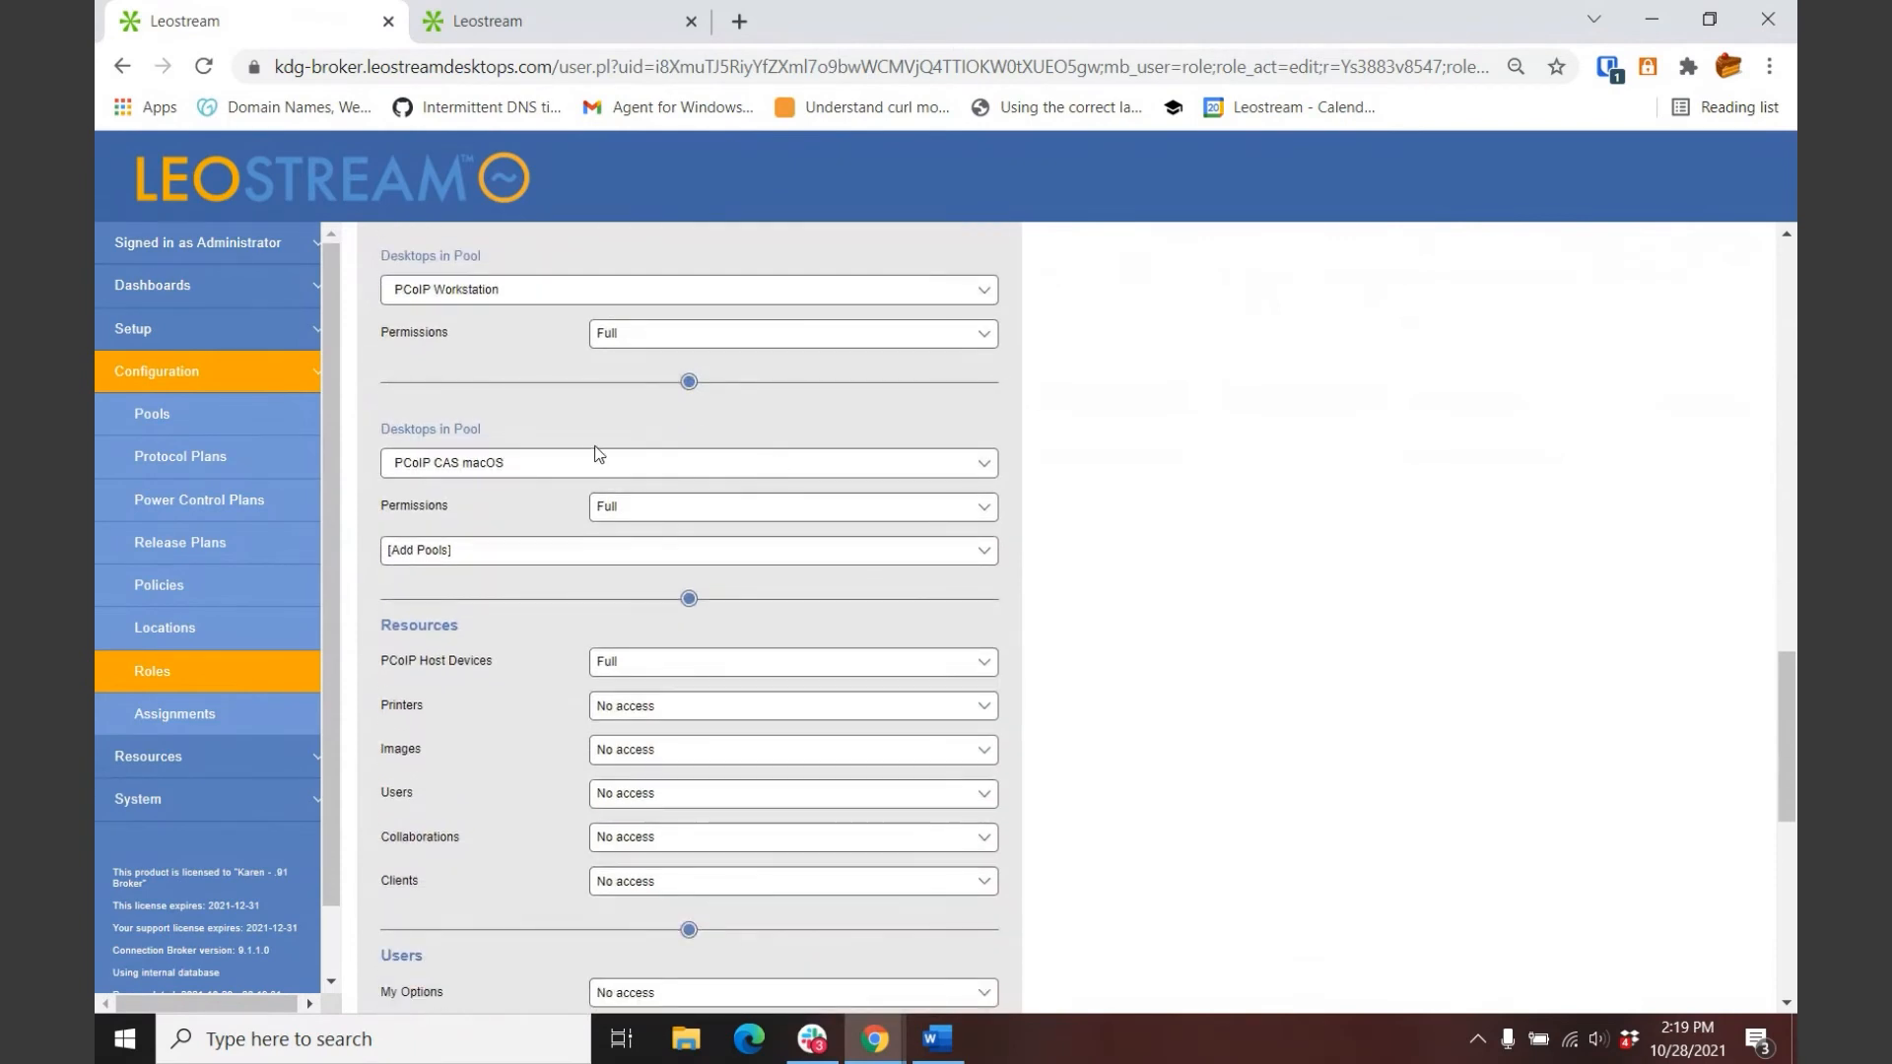
scroll(522, 443, up, 3)
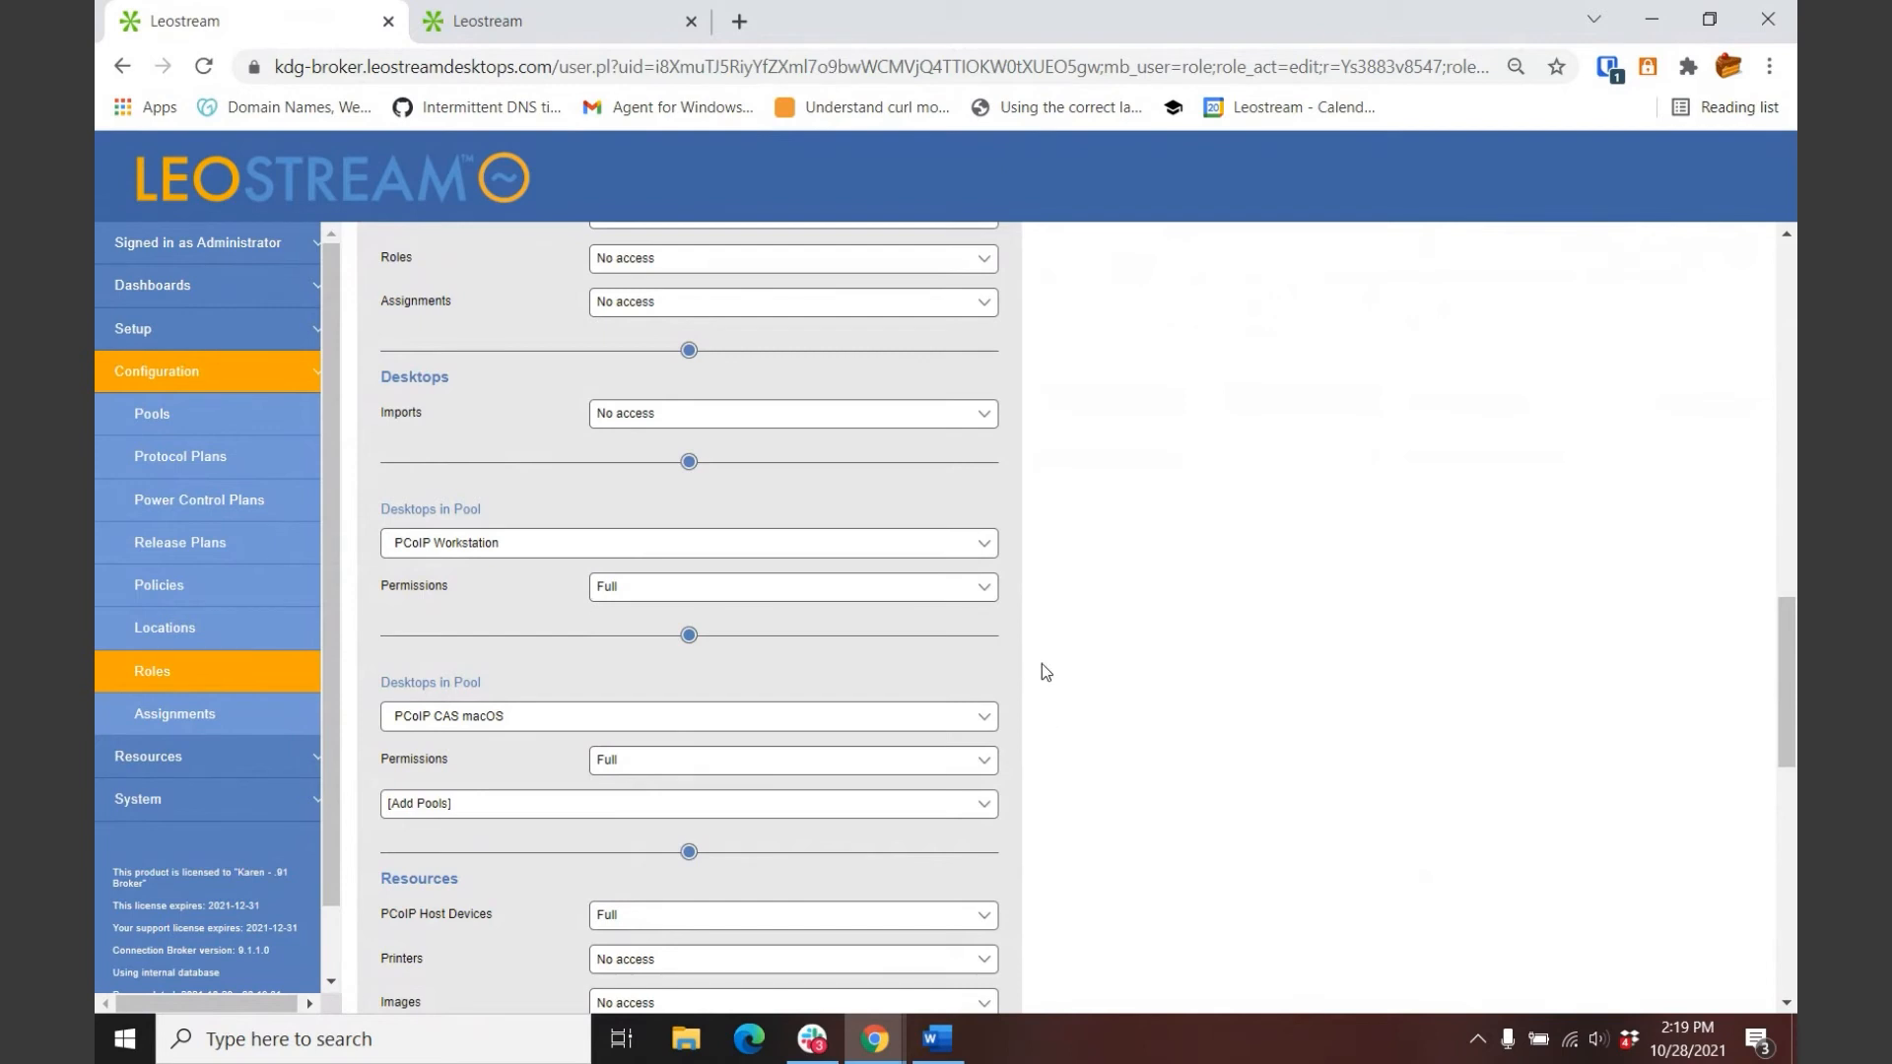
scroll(1044, 670, down, 5)
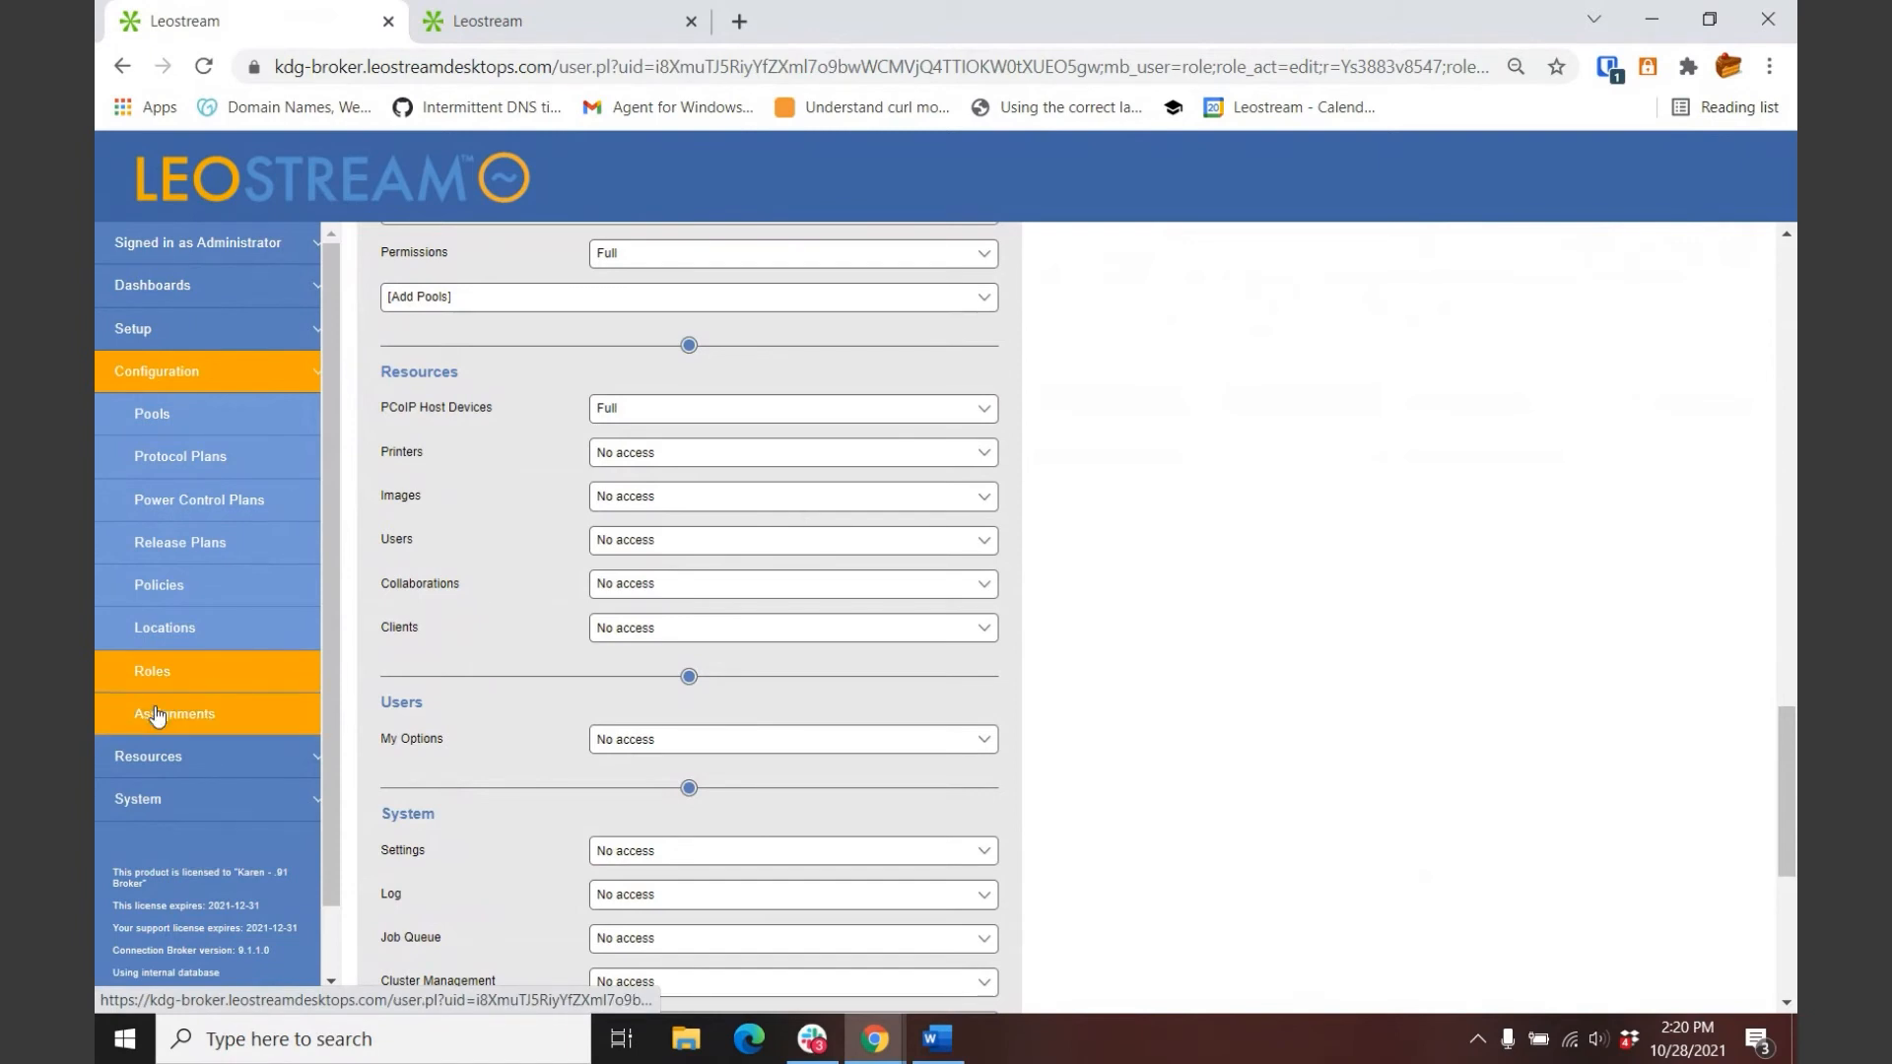
click(550, 19)
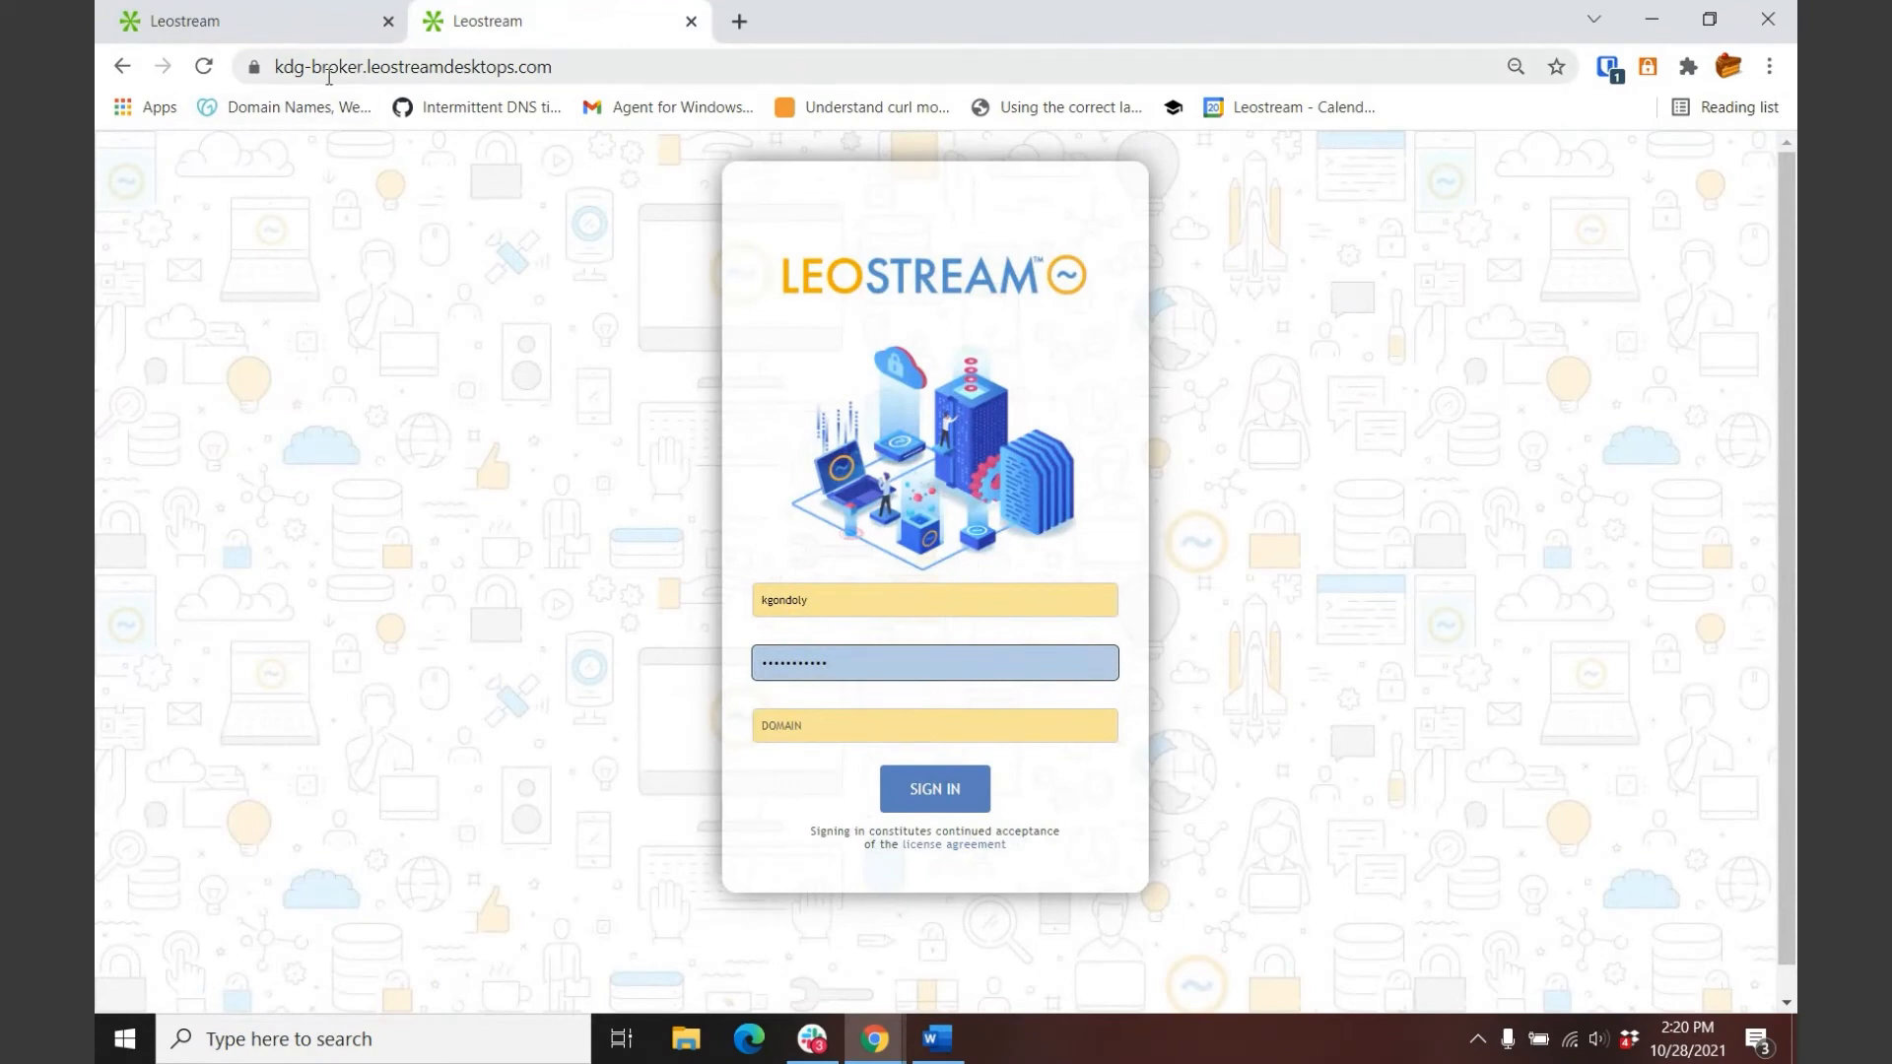
Step: Submit the end-user credentials and send an Okta push to reach the Resources page
click(316, 22)
click(516, 21)
click(916, 800)
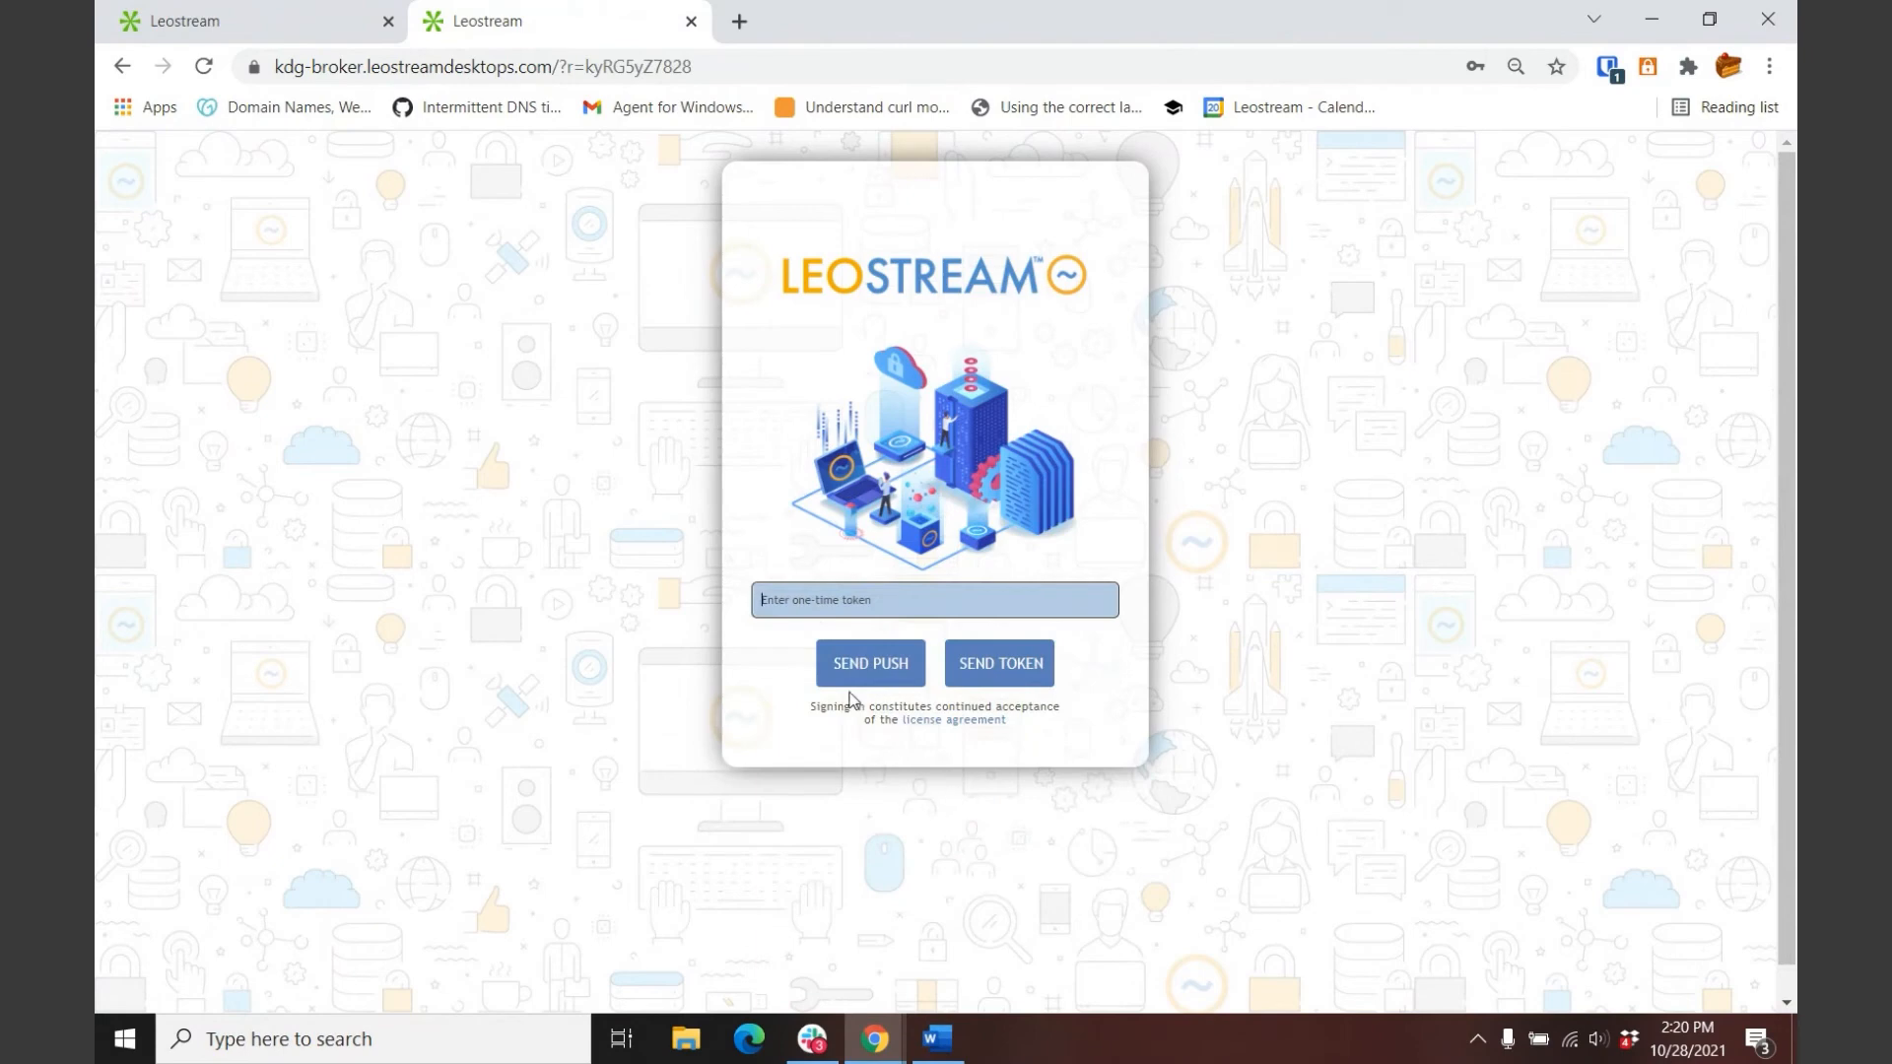
click(847, 664)
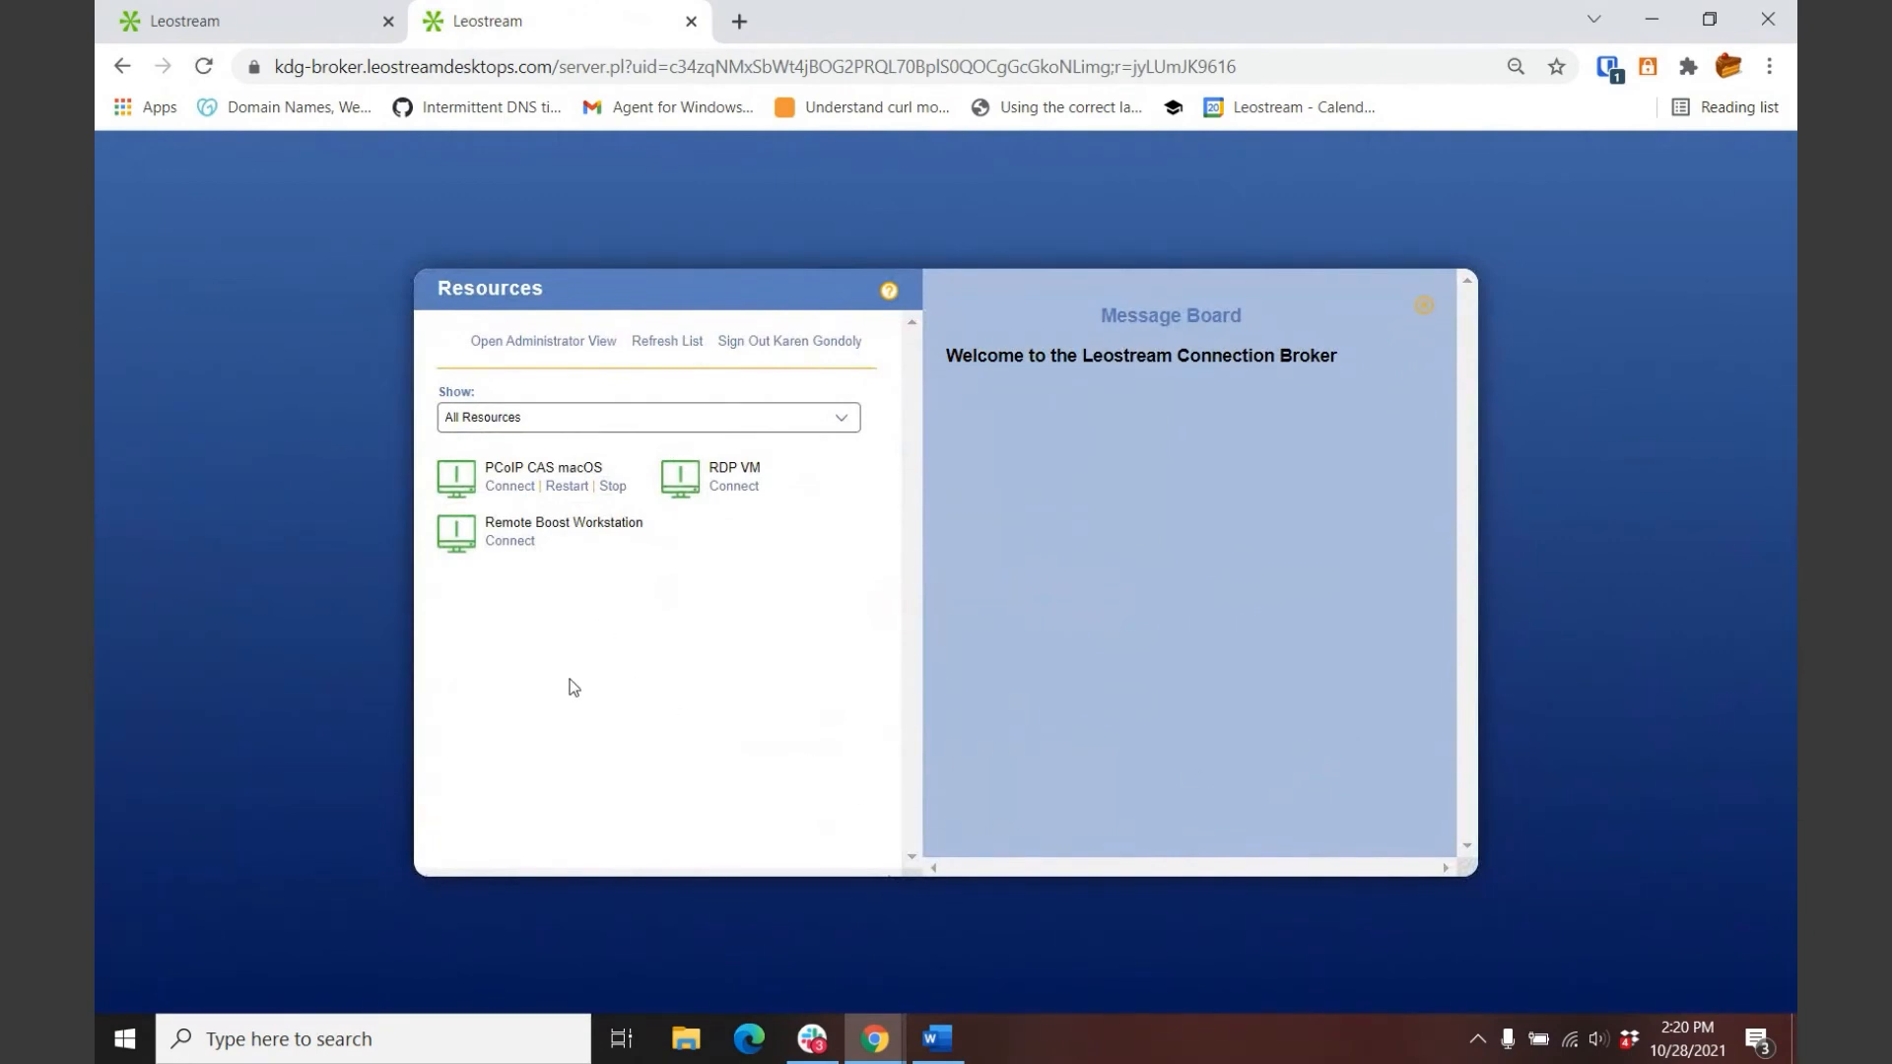
Step: Connect to the RDP VM desktop, opening its Windows session in an HTML5 gateway tab
click(739, 493)
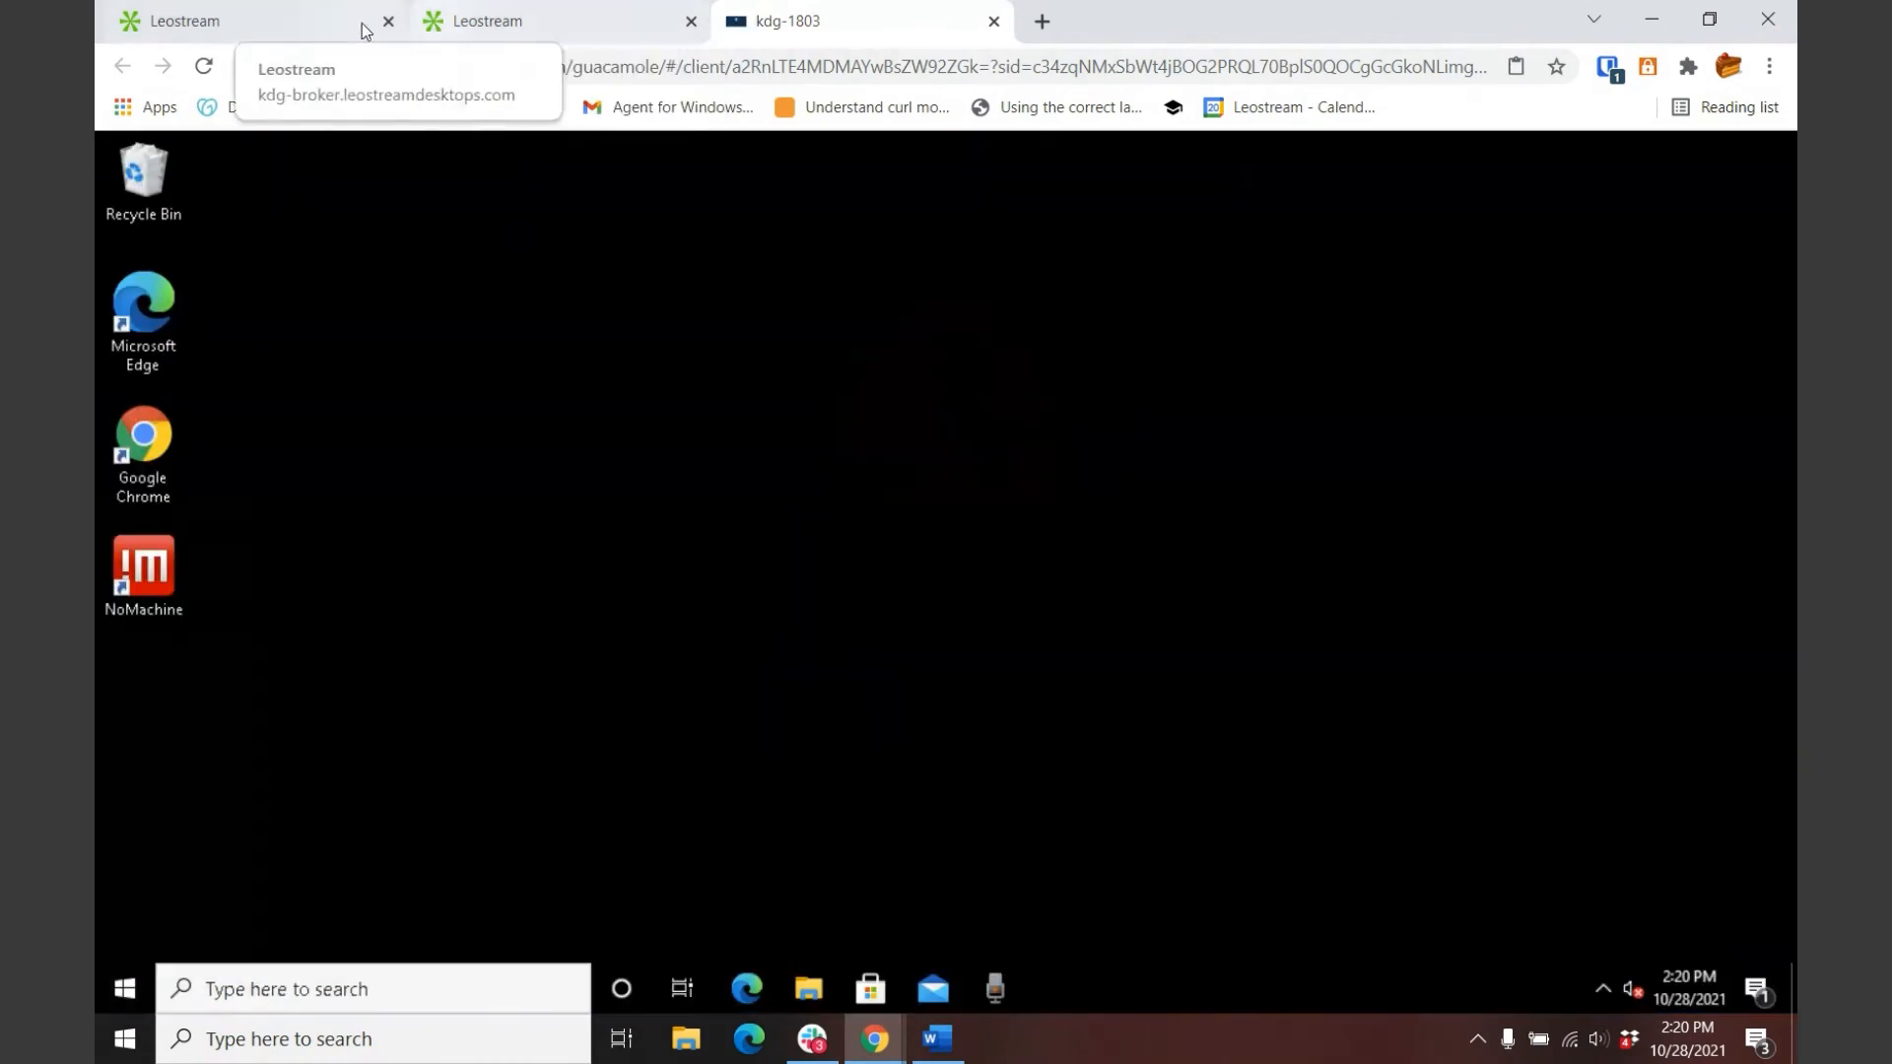
Step: From the admin tab, view the System Log entries for the kdg-1803 connection, assignment and login
click(268, 22)
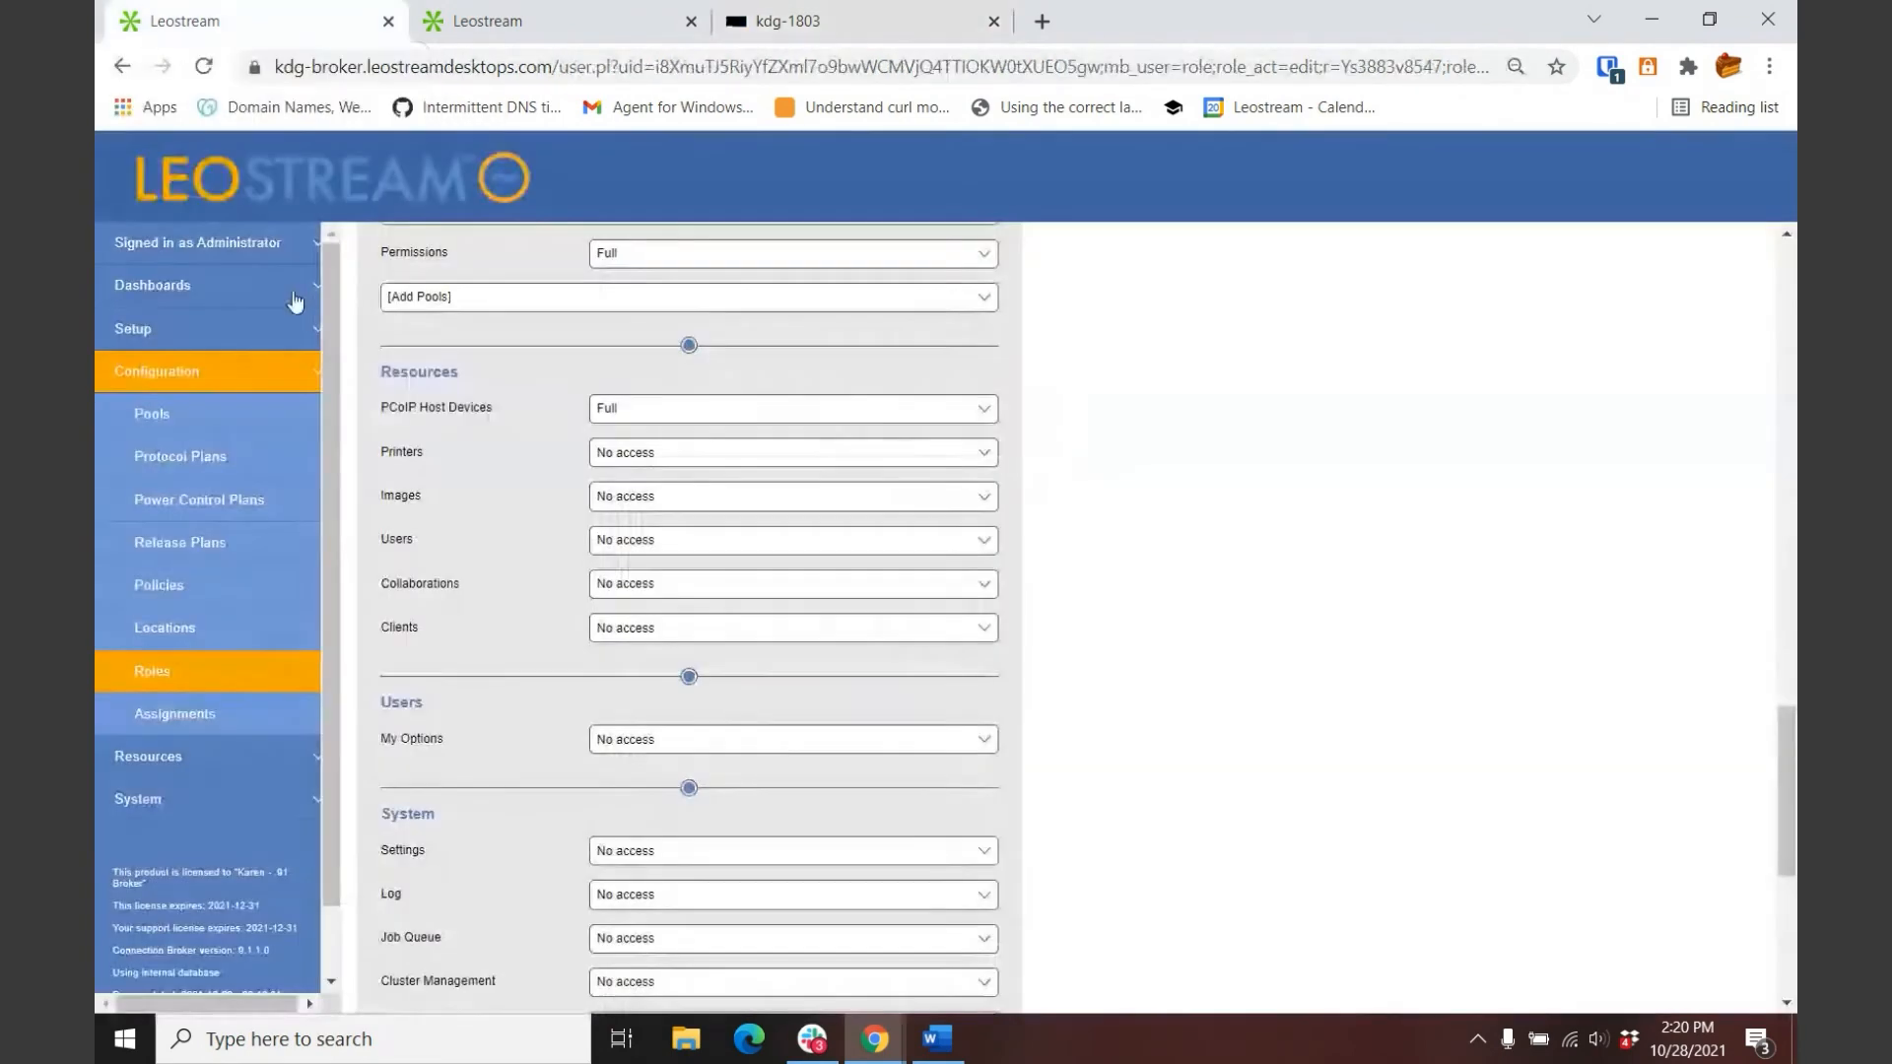
click(138, 799)
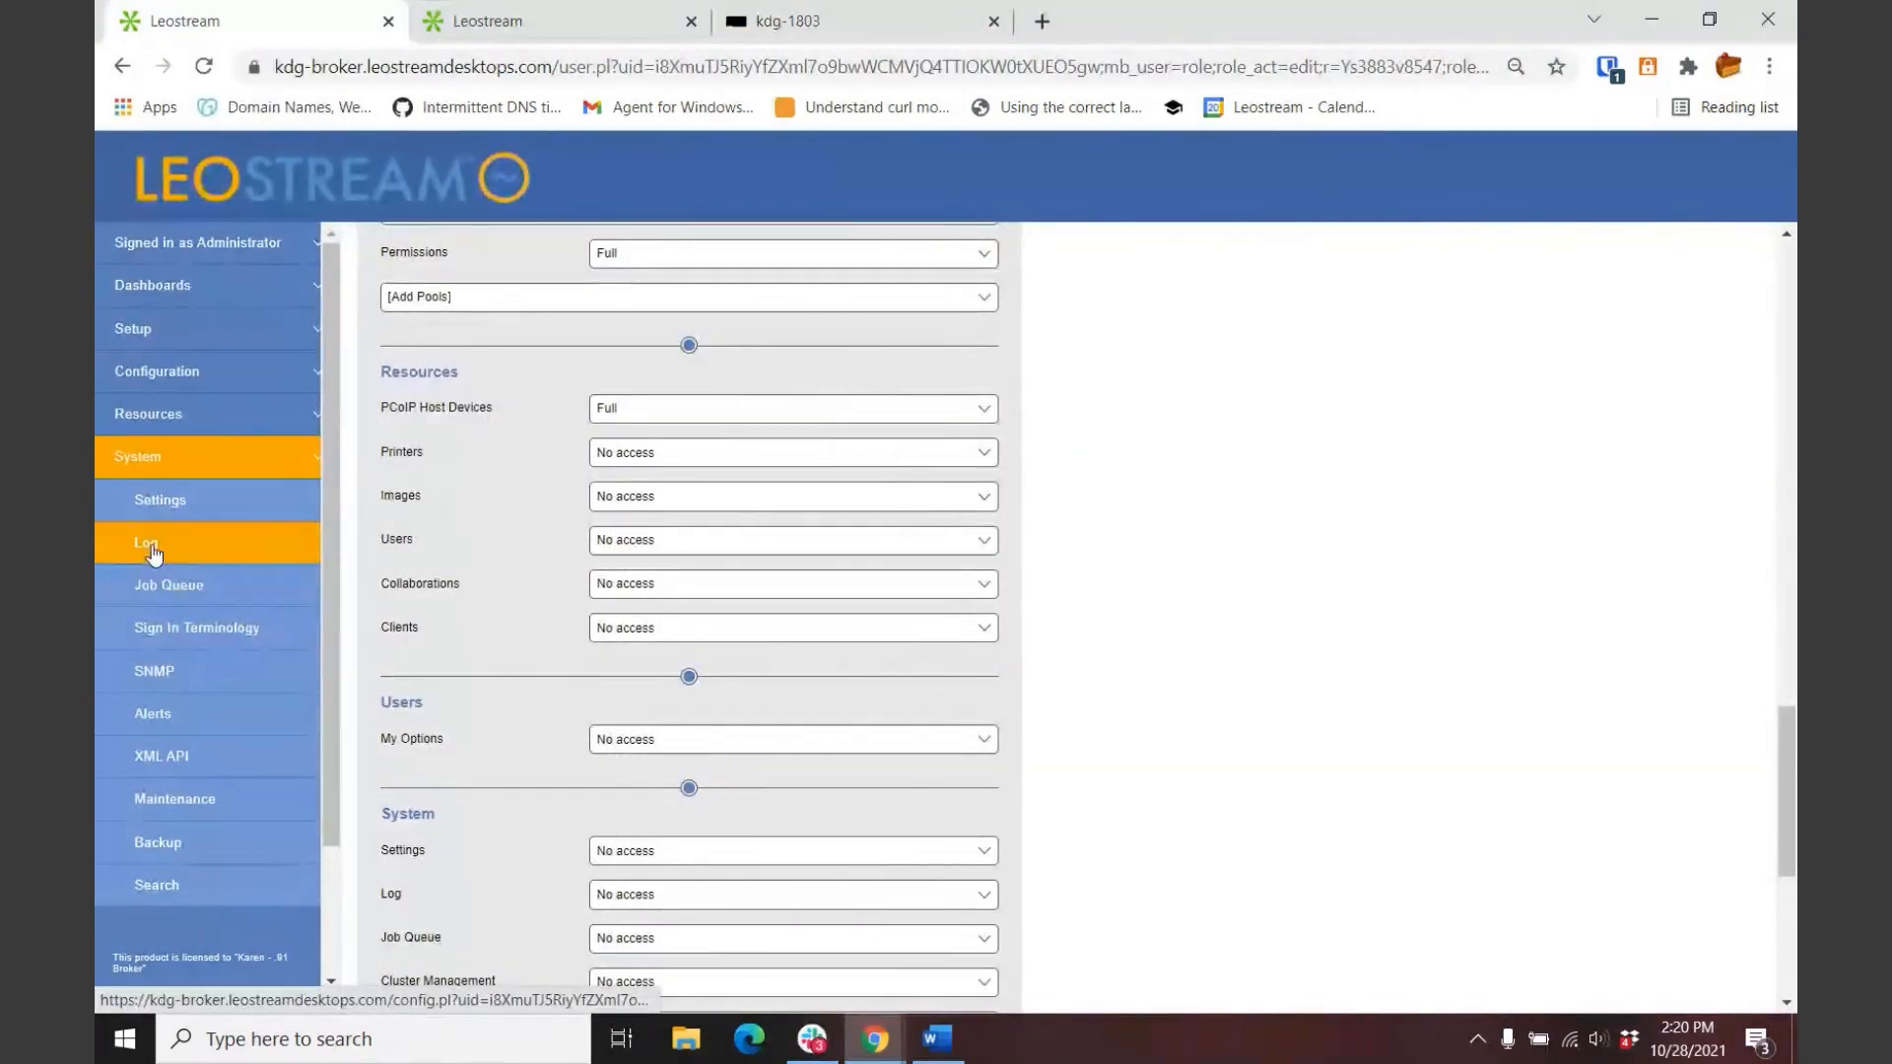
click(149, 550)
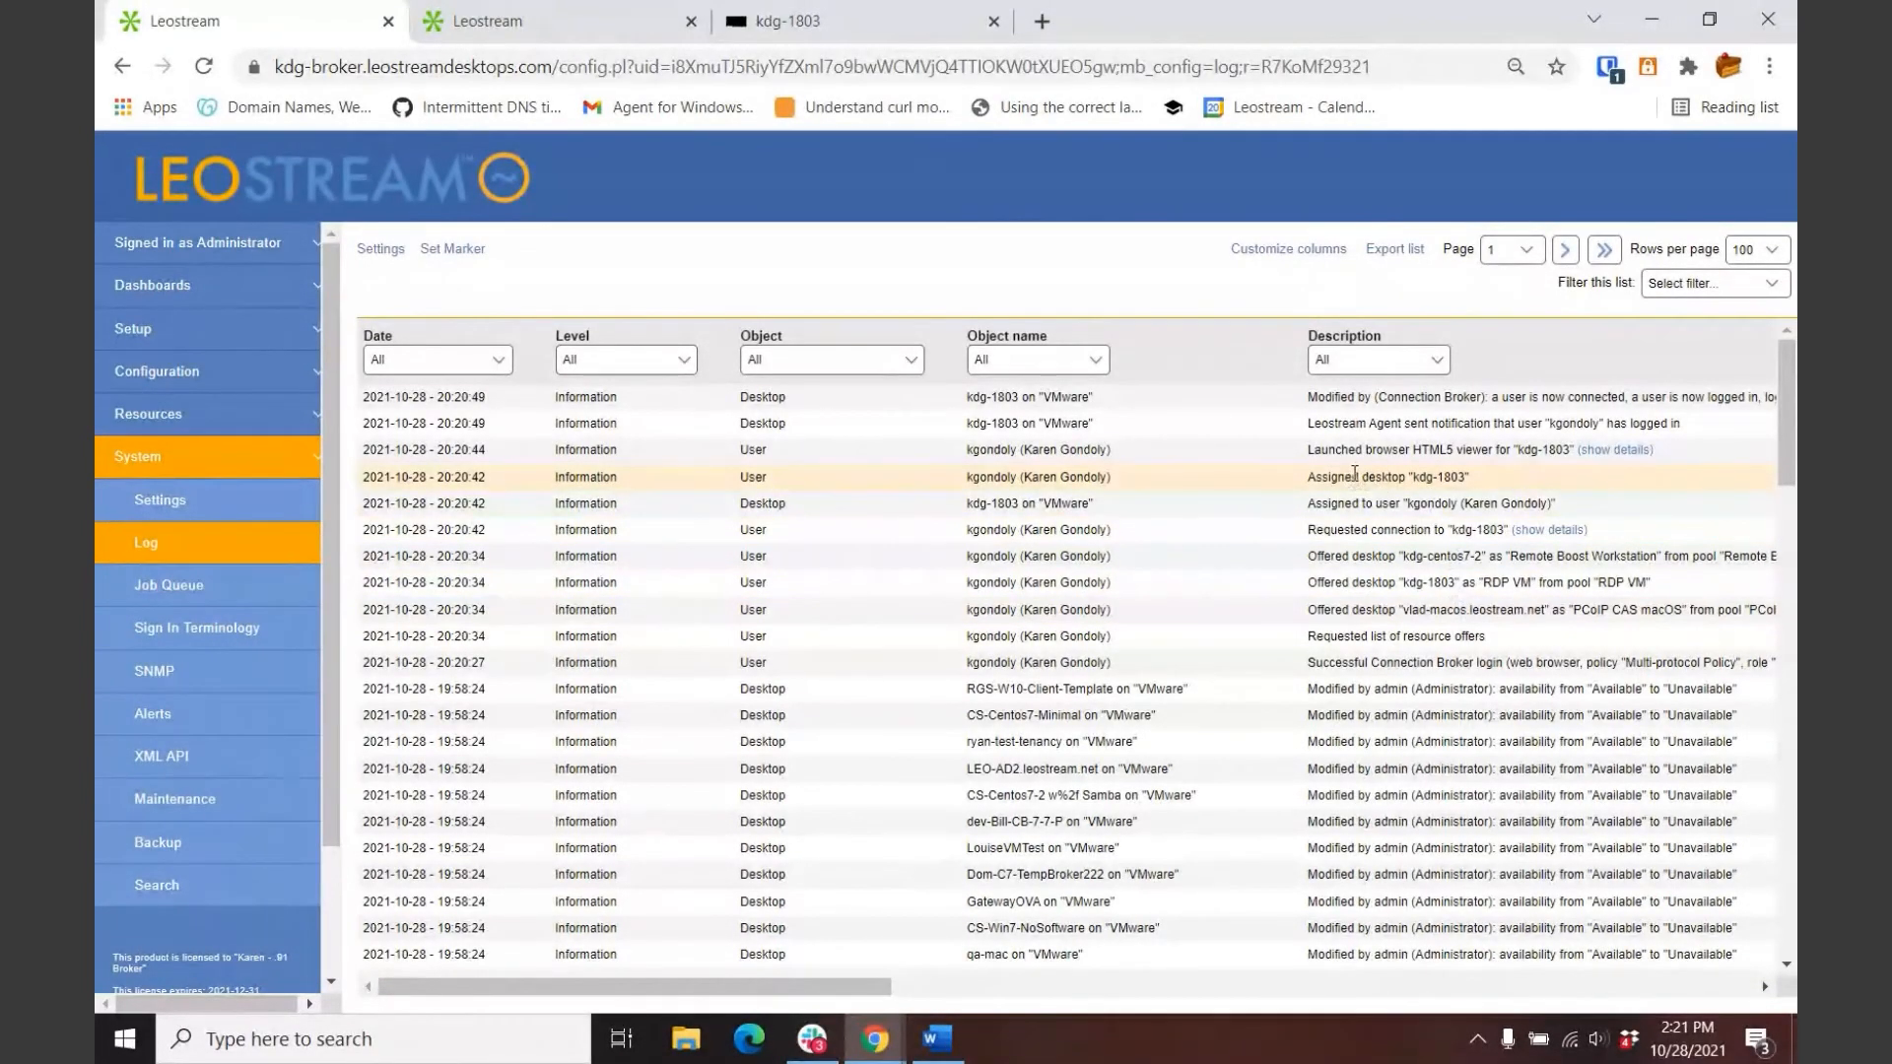
click(153, 414)
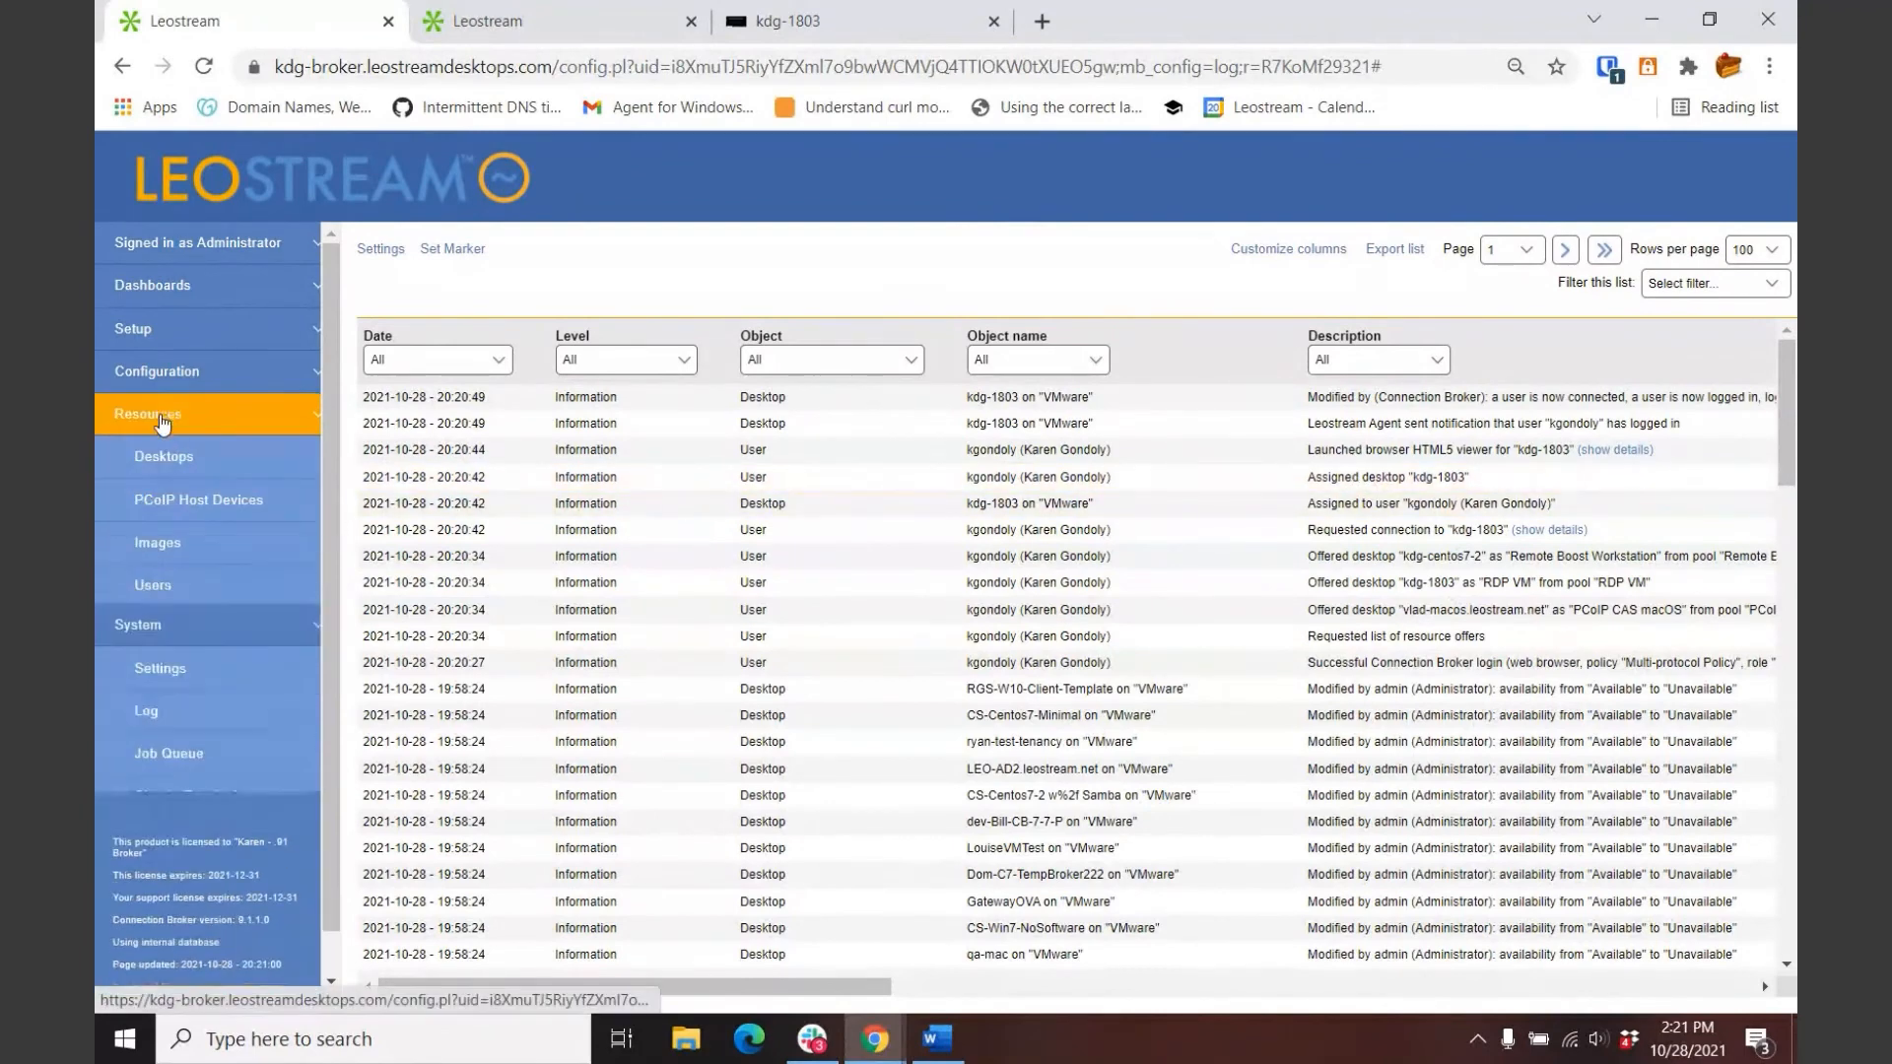
Step: Check the RDP Desktop's single active session on kdg-1803, then return to the Desktops list
click(162, 459)
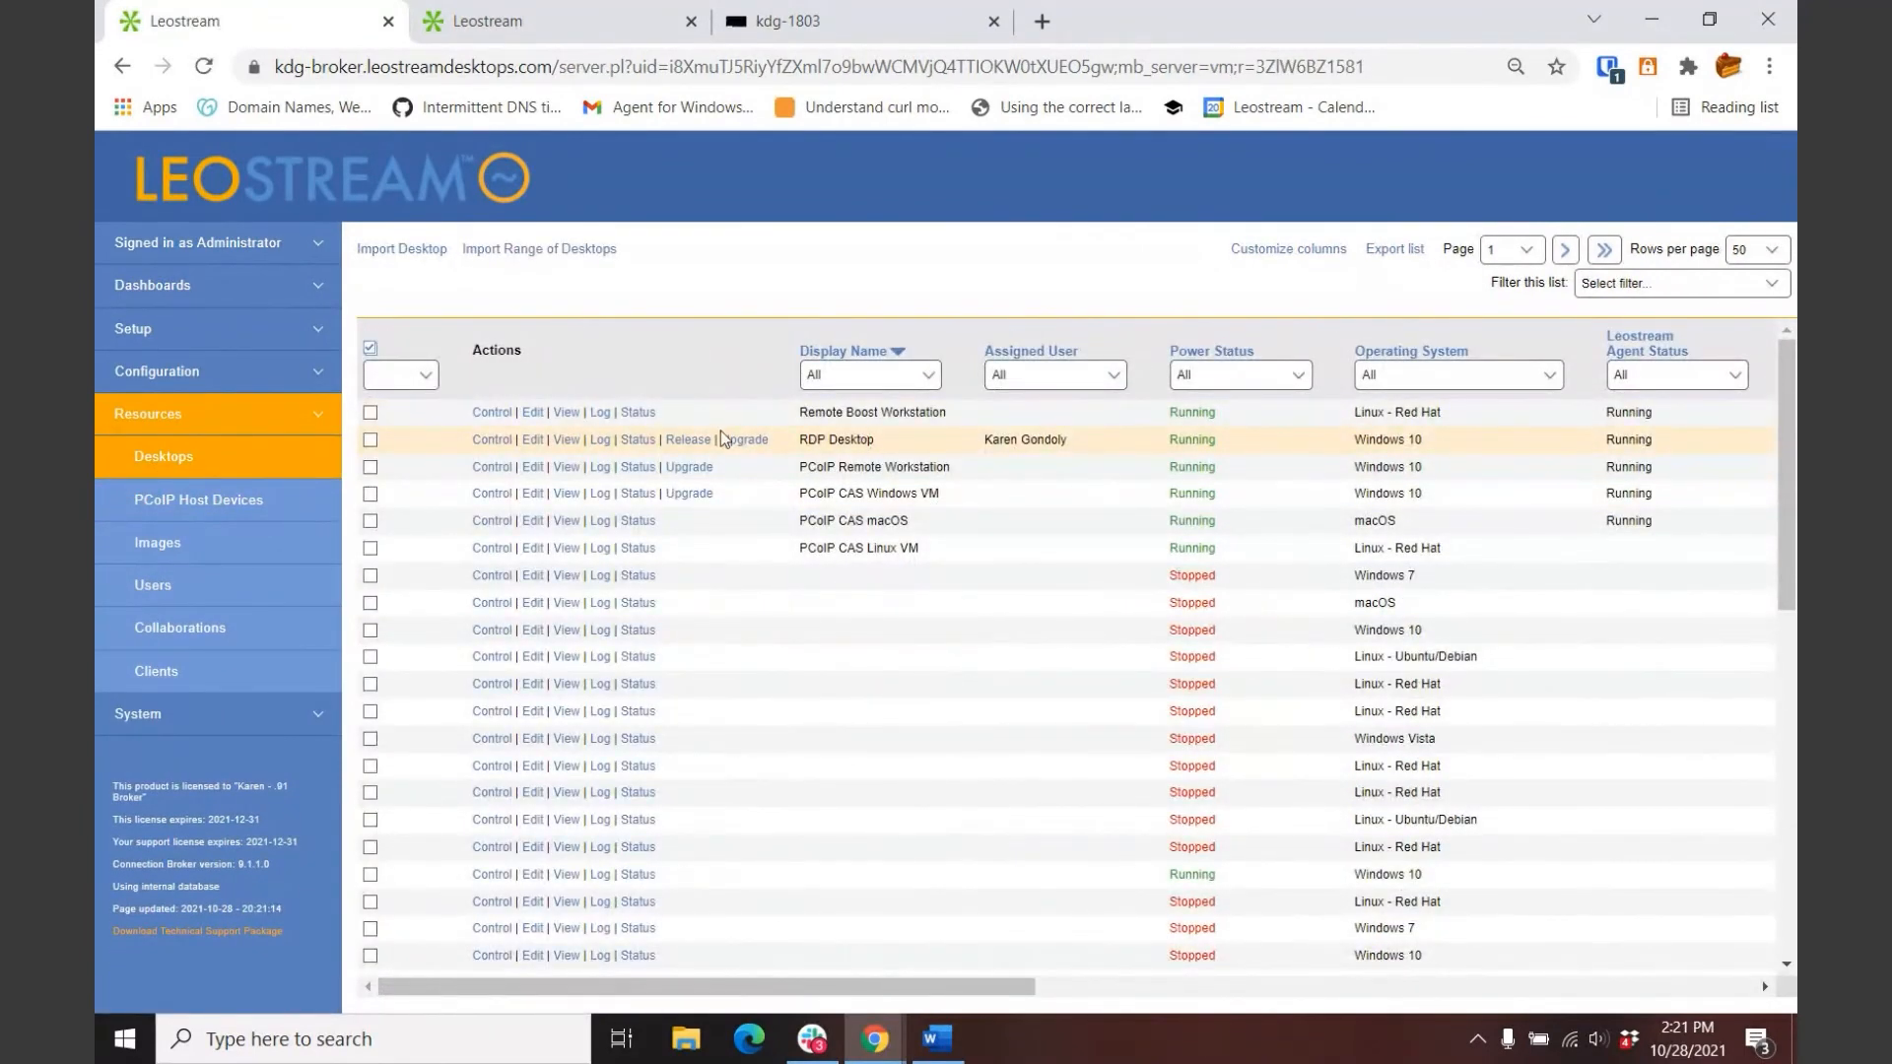
click(639, 442)
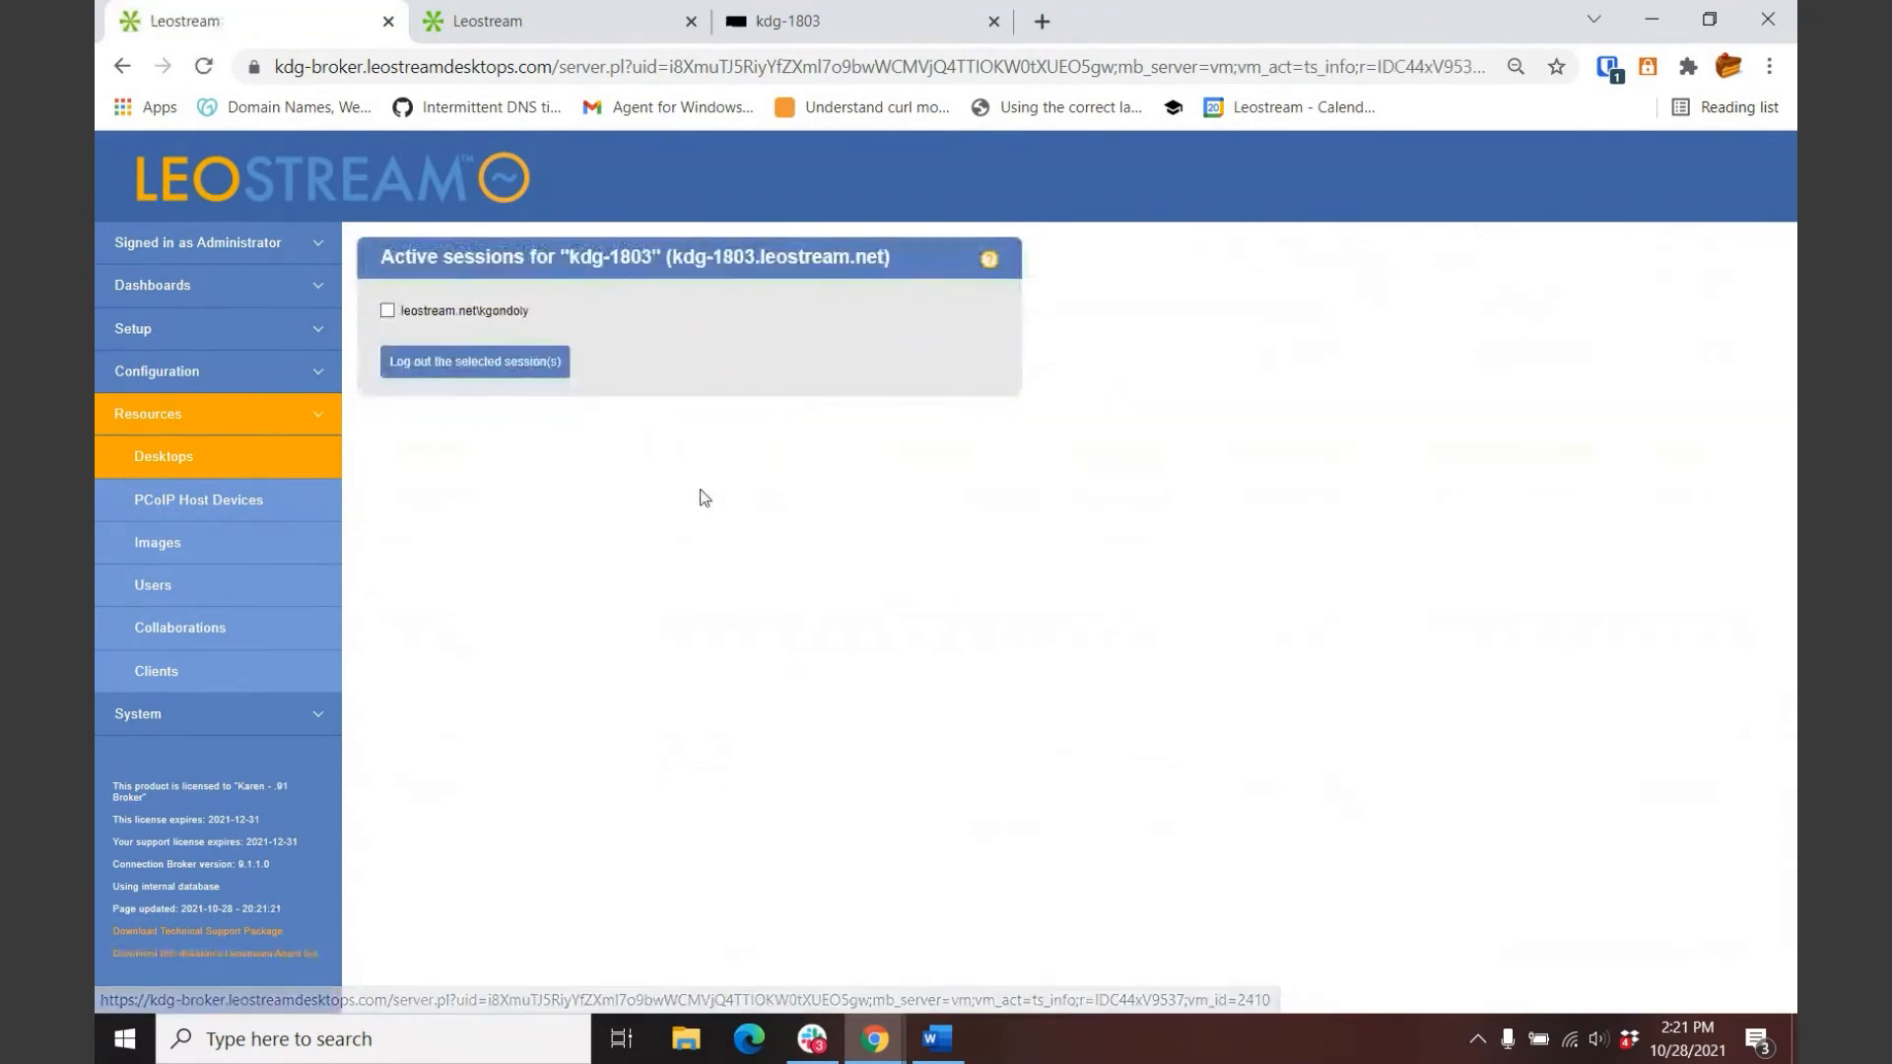
click(164, 467)
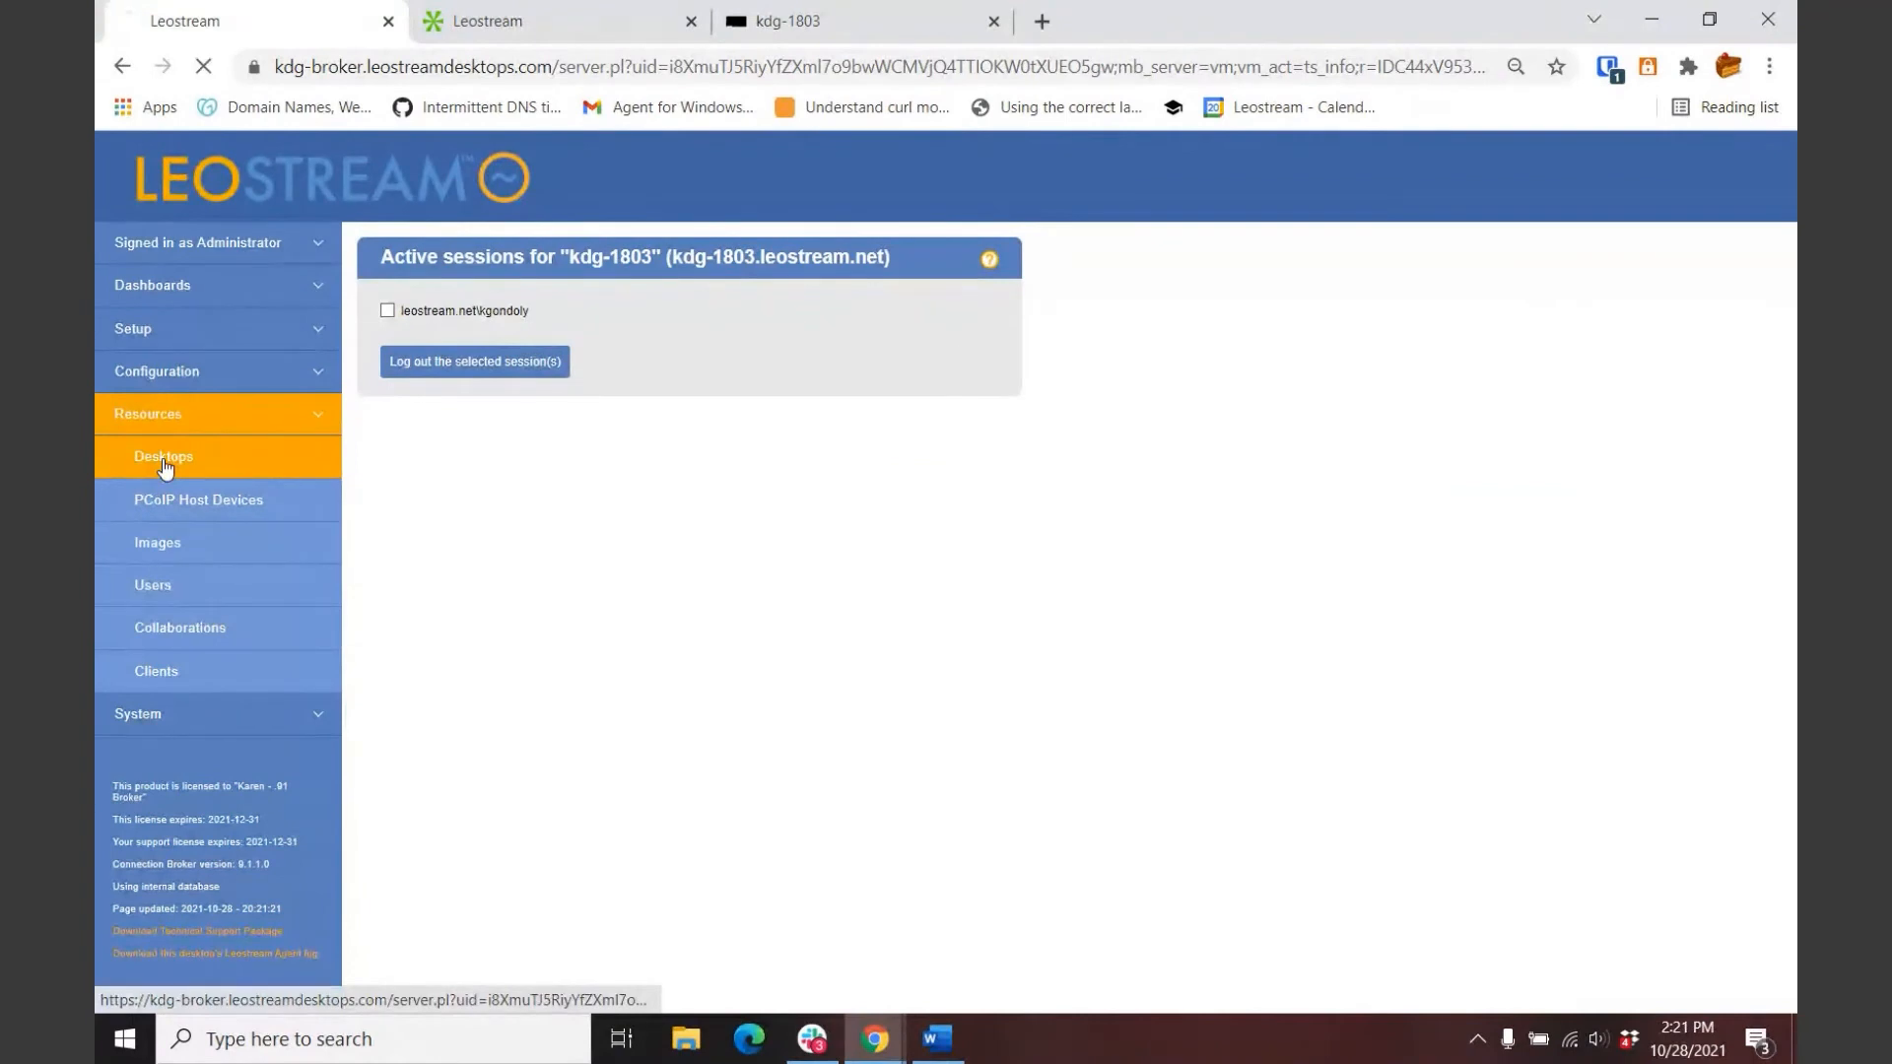
Step: Connect to Remote Boost Workstation, sign in to CentOS with the user's password, and minimize the session
click(526, 27)
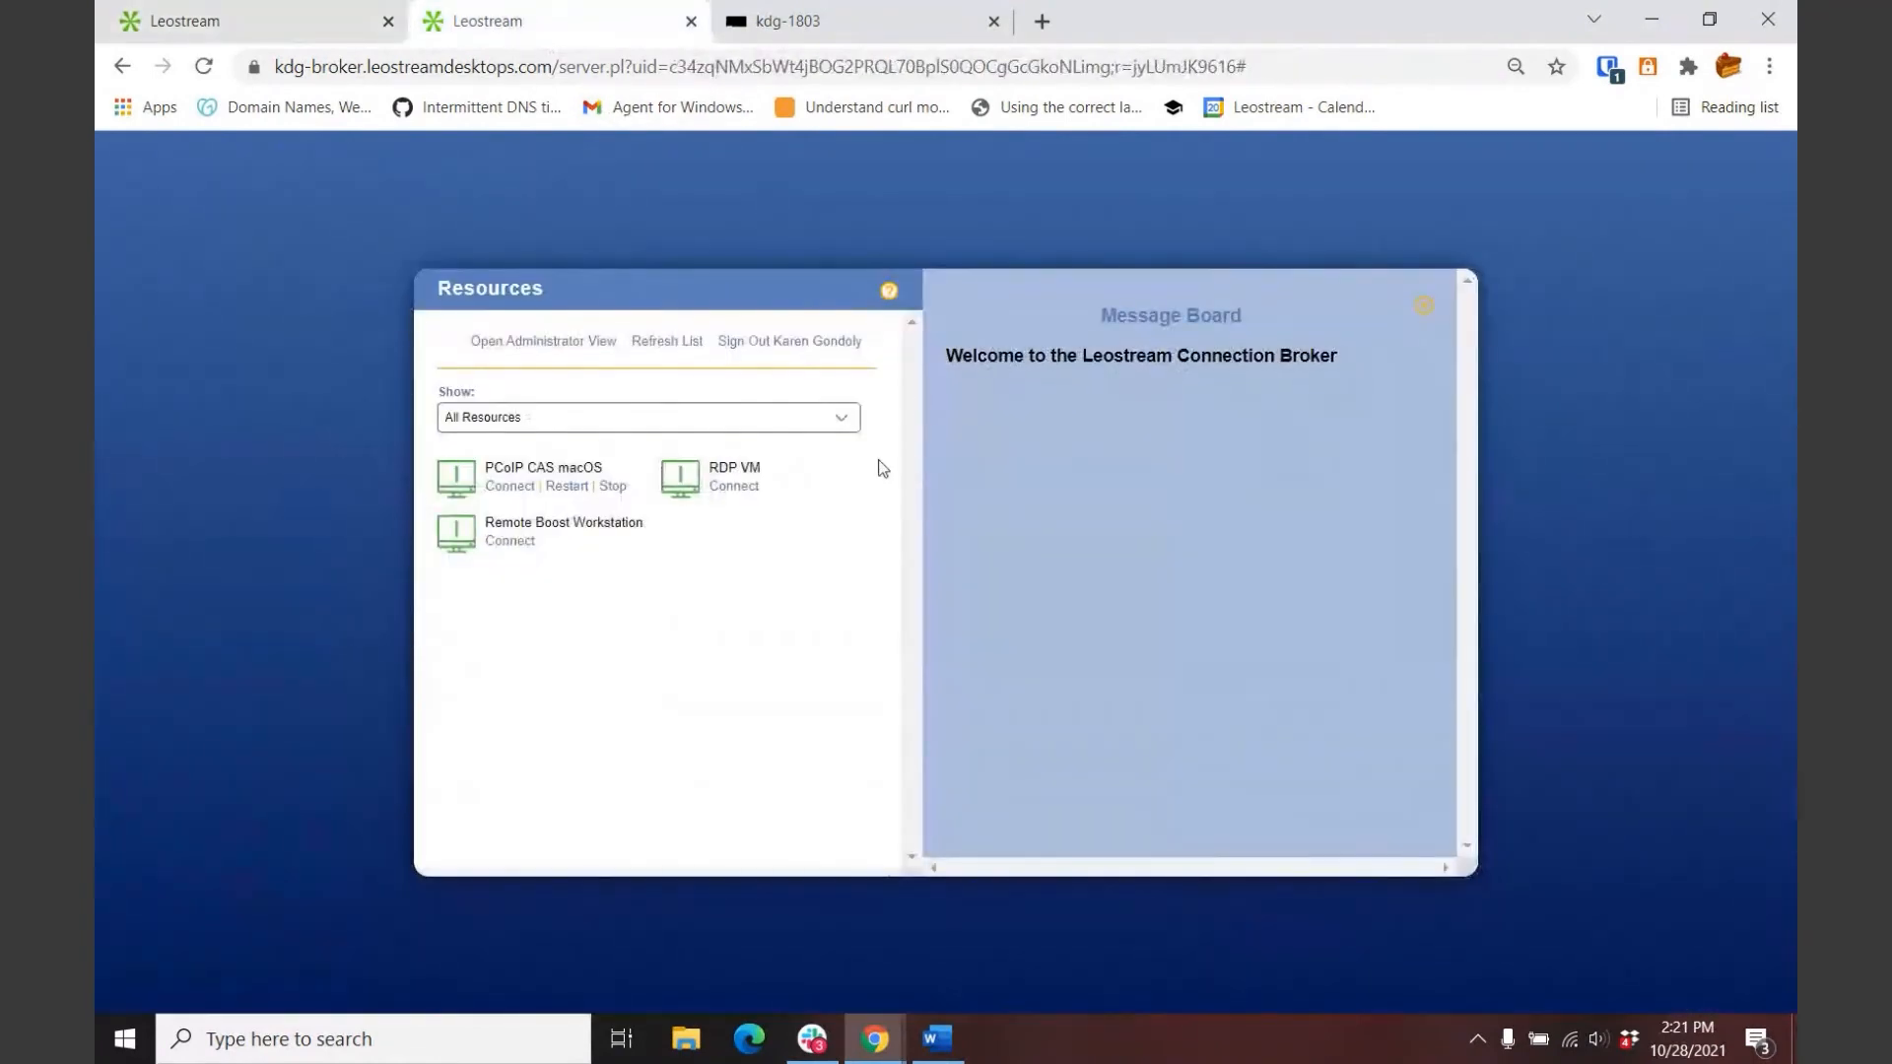
click(499, 543)
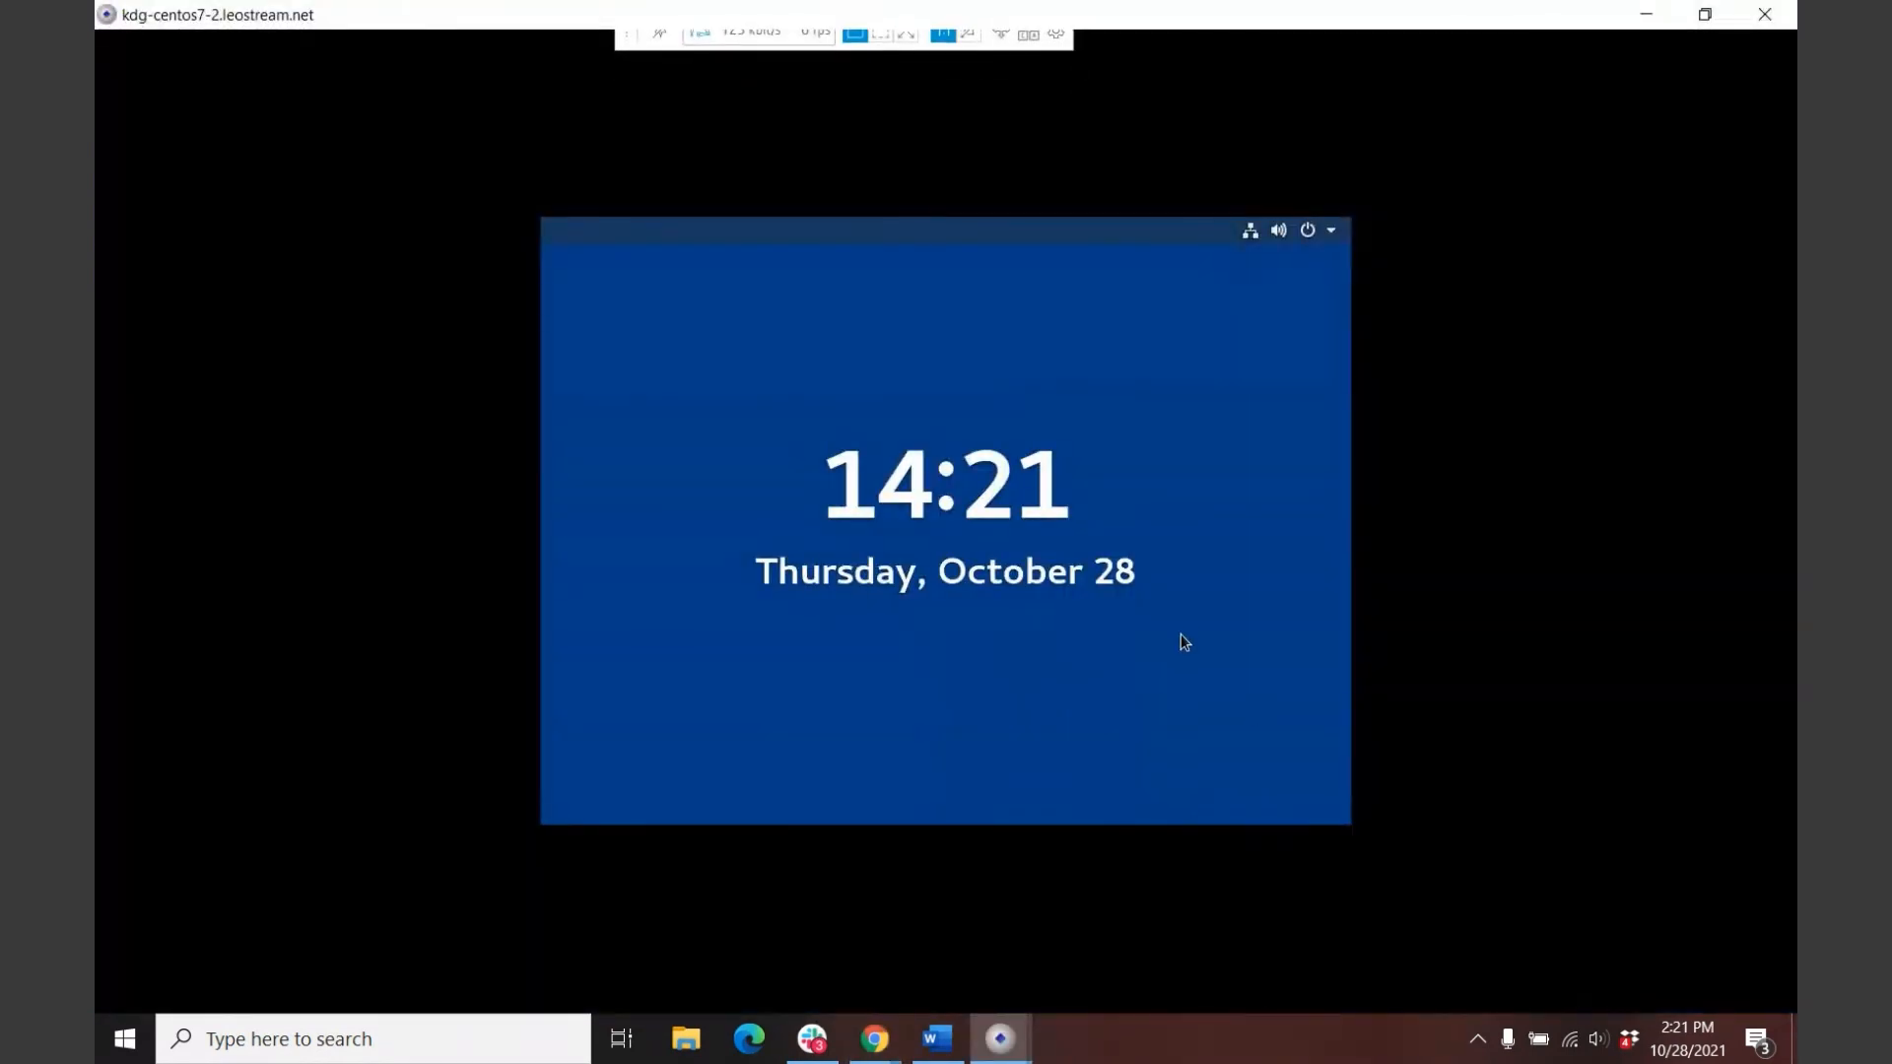
click(1188, 637)
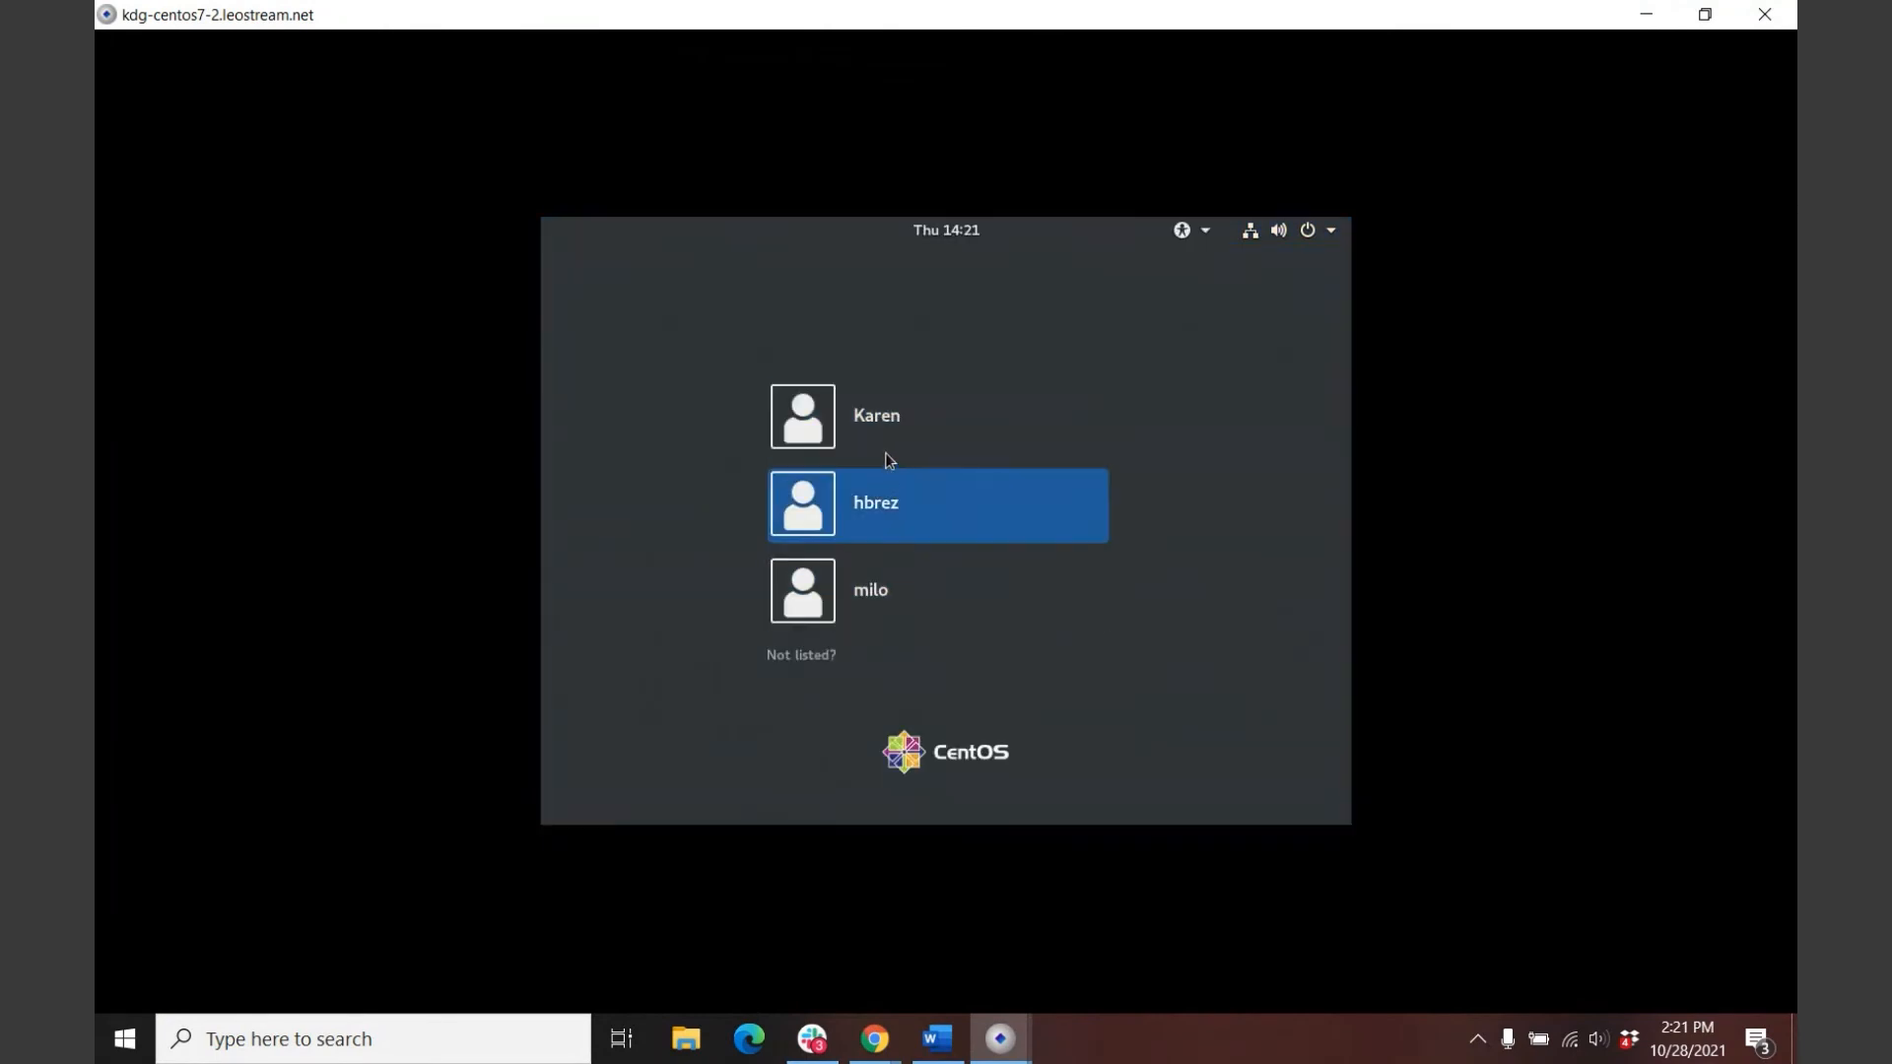
click(877, 414)
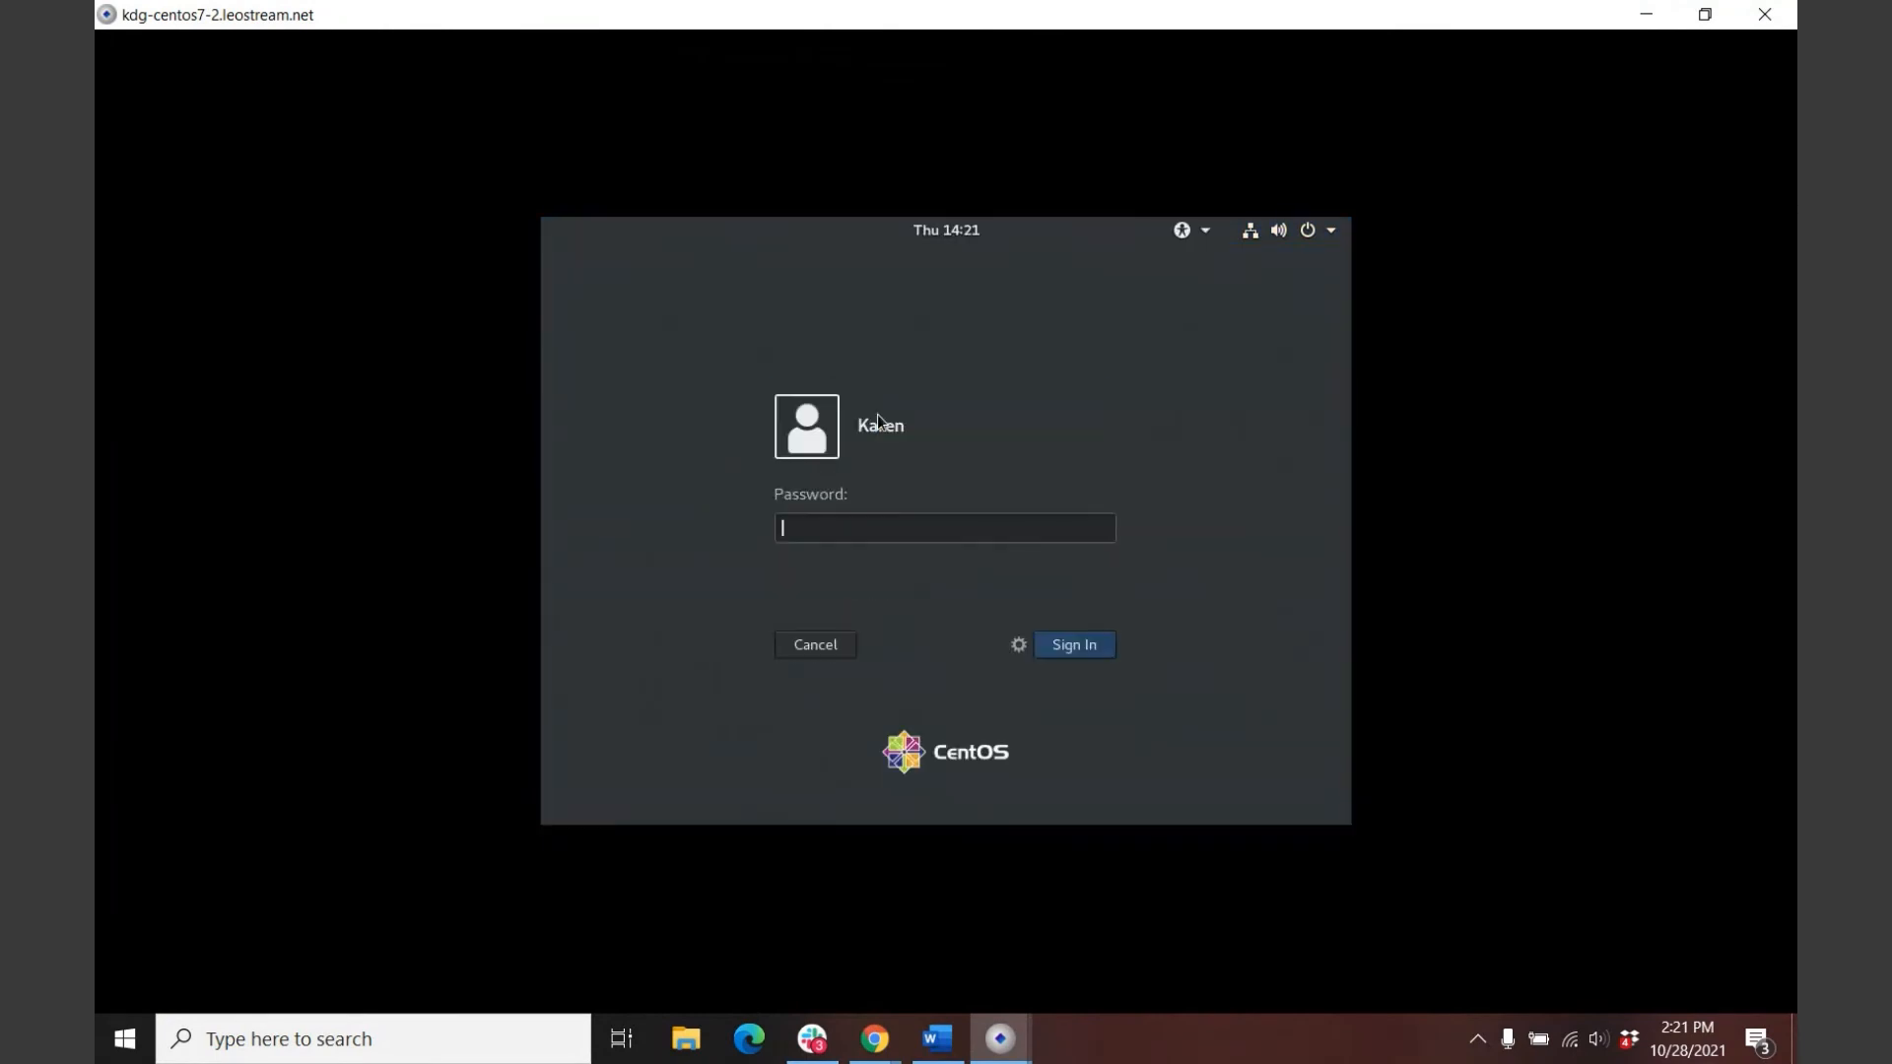
text(••••••••)
key(Return)
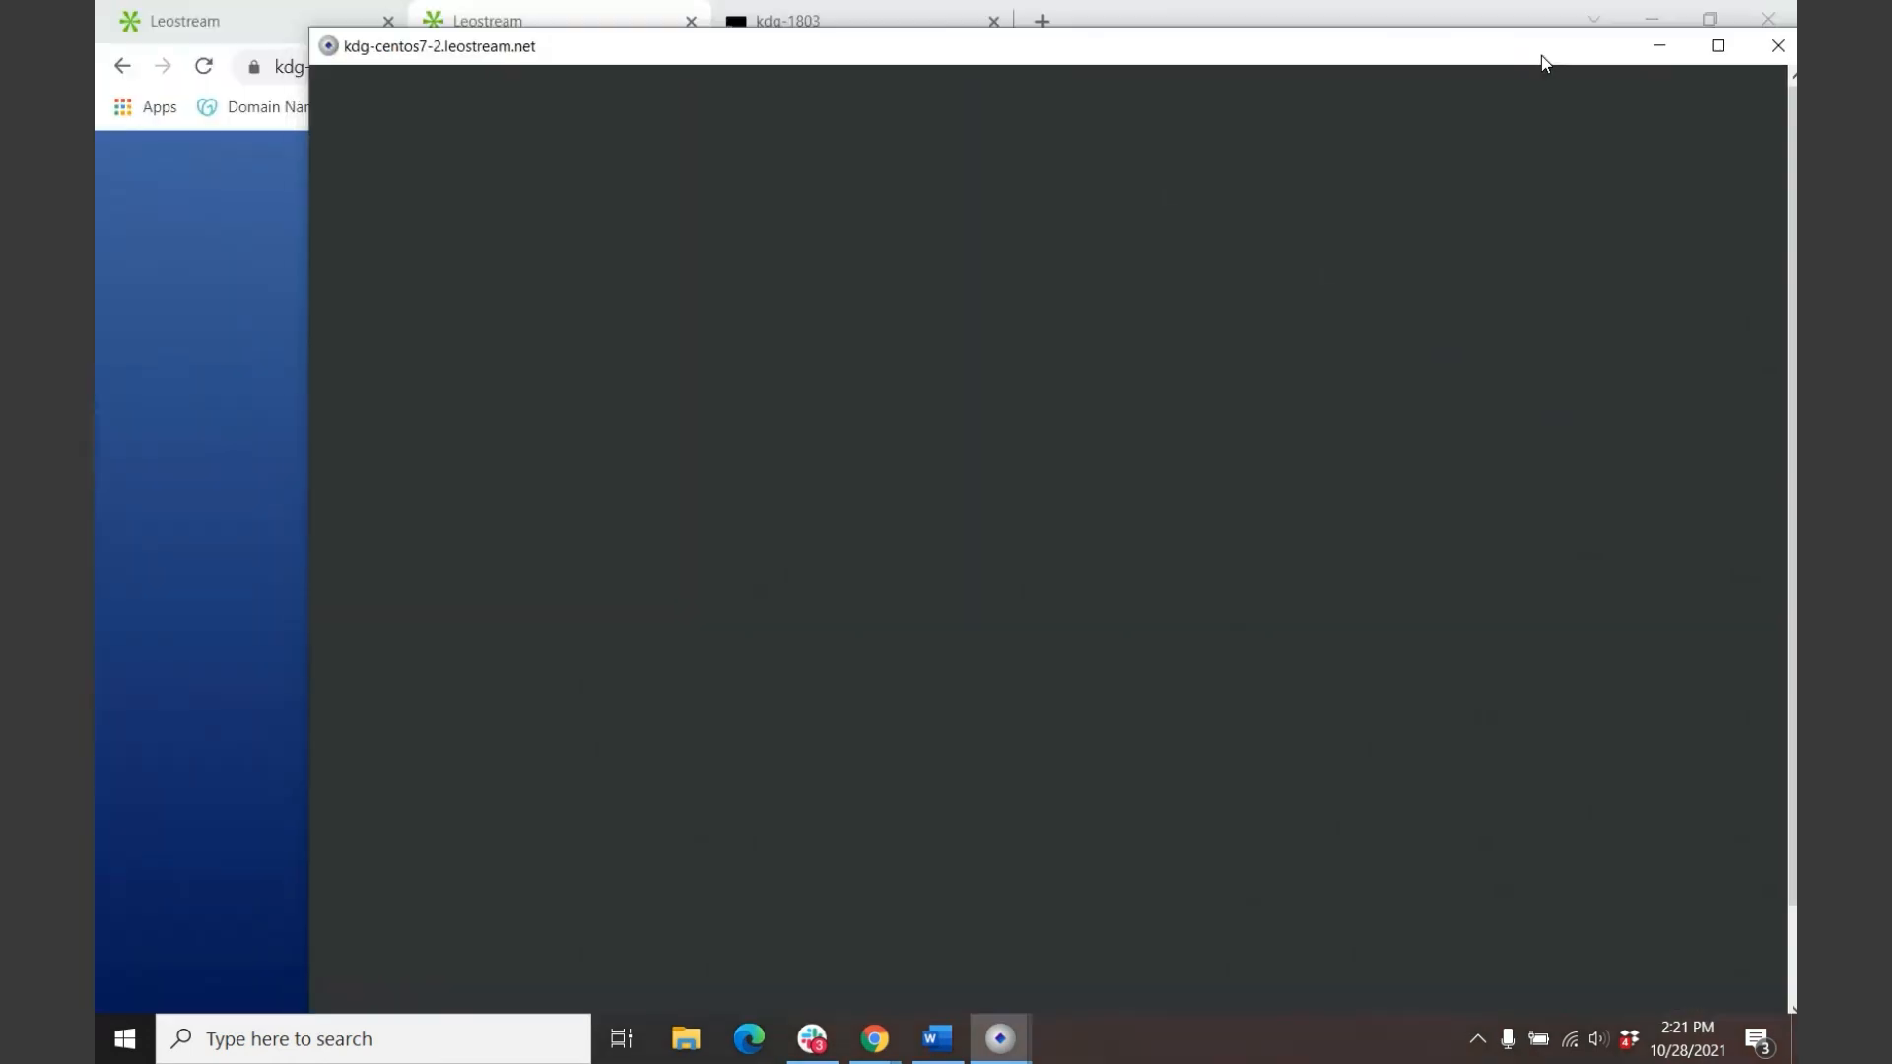
click(1661, 49)
Step: Check the System Log for the Remote Boost connection, then return to the end-user Resources portal
click(266, 21)
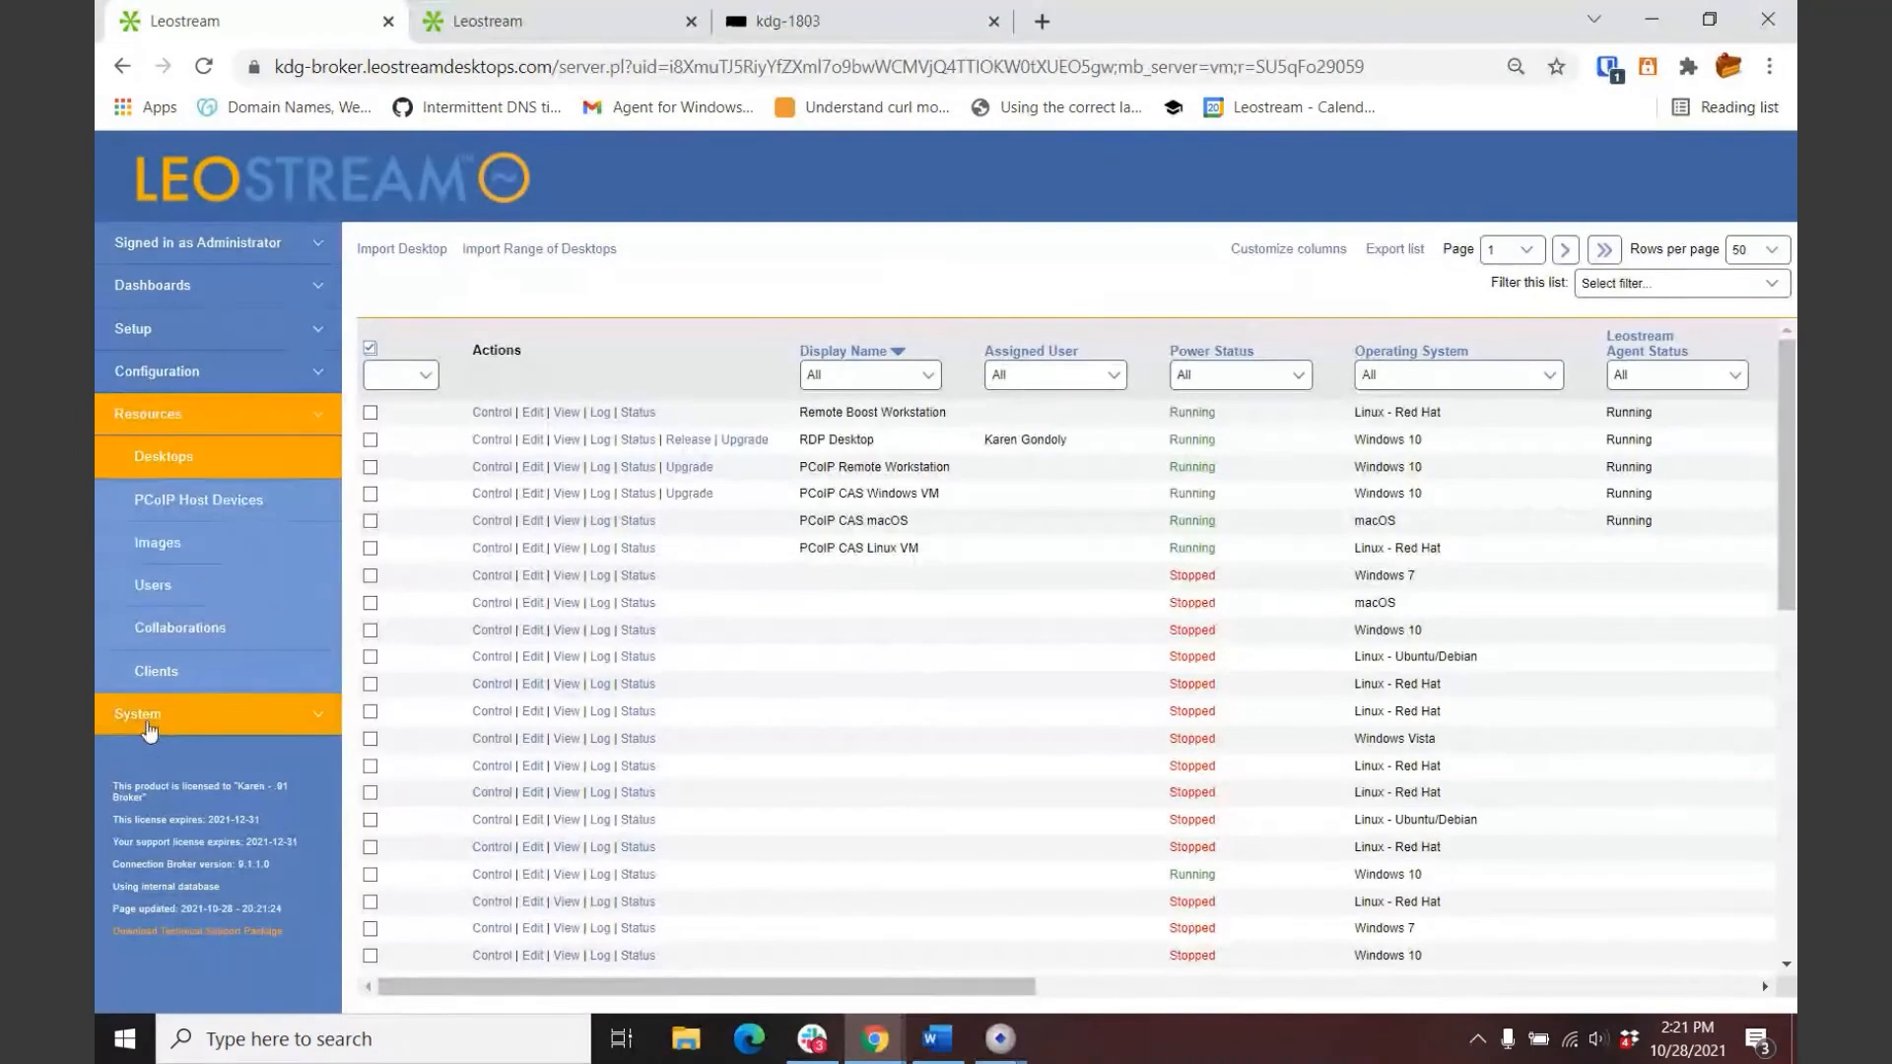
click(146, 717)
click(175, 549)
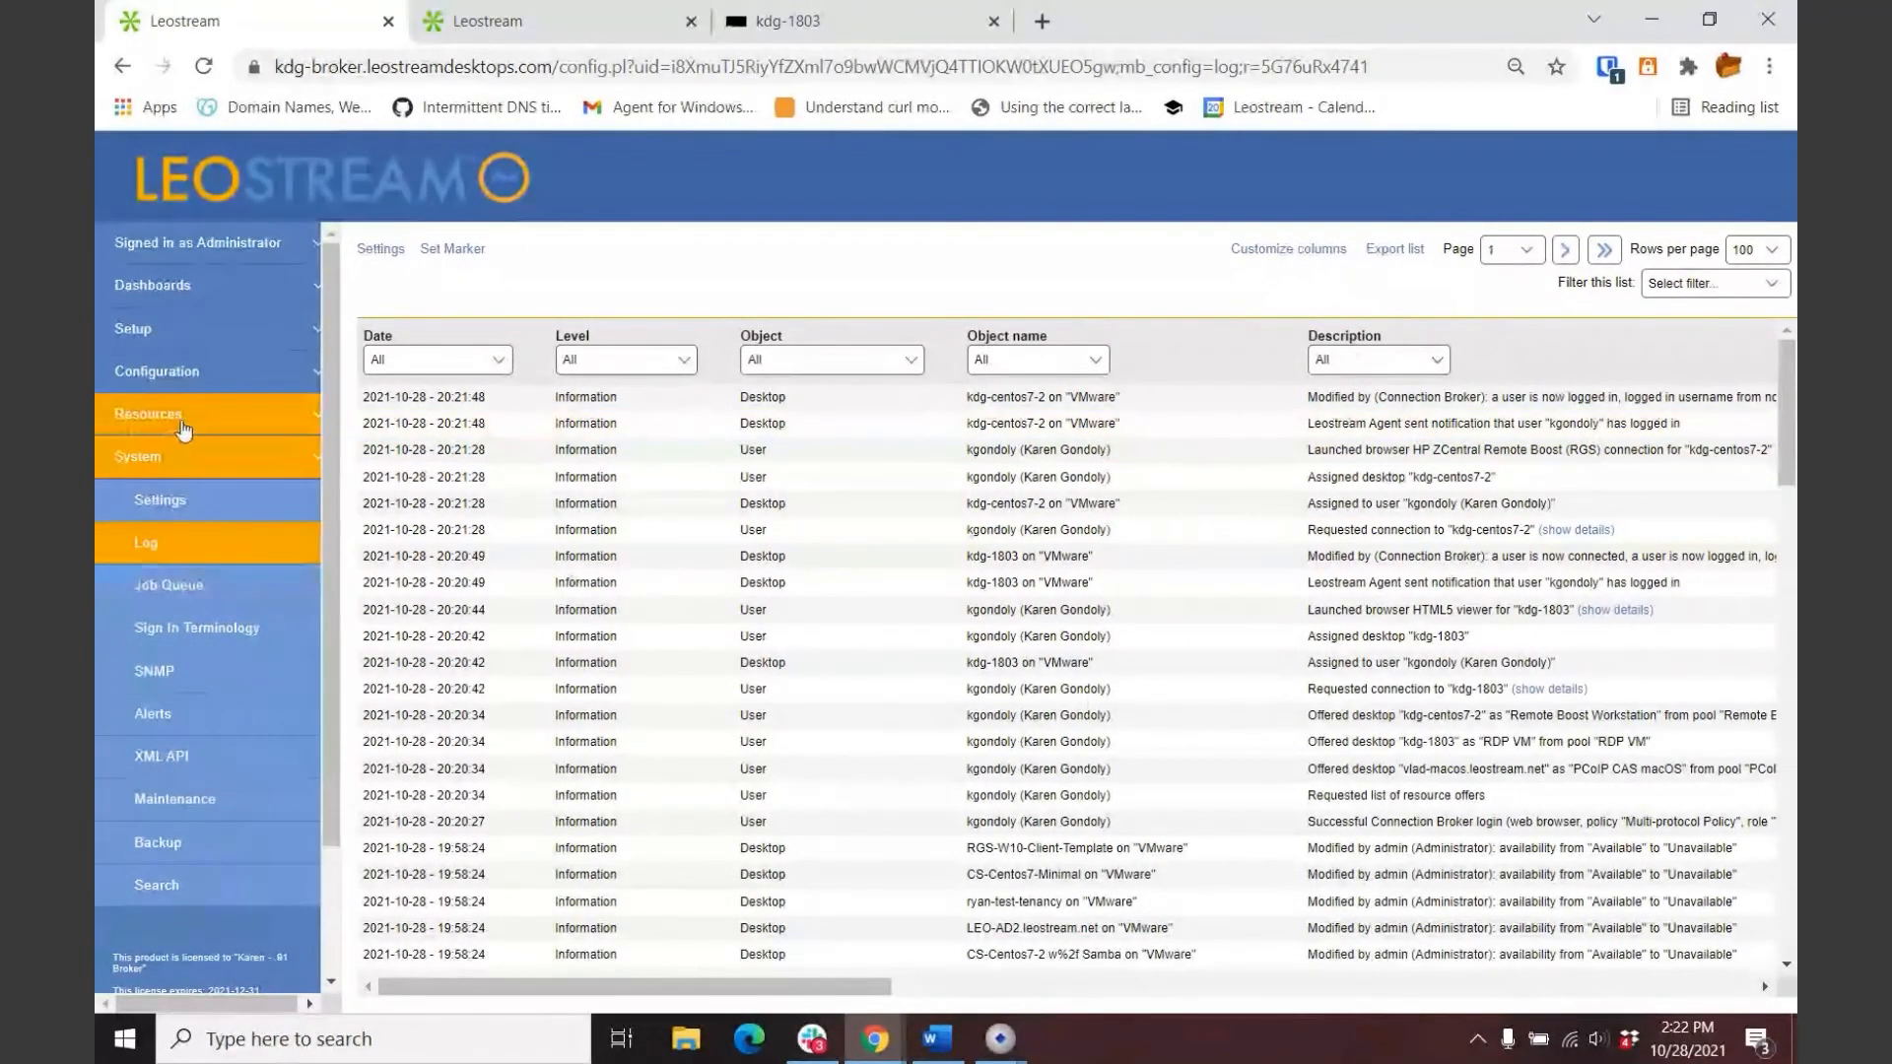
click(148, 414)
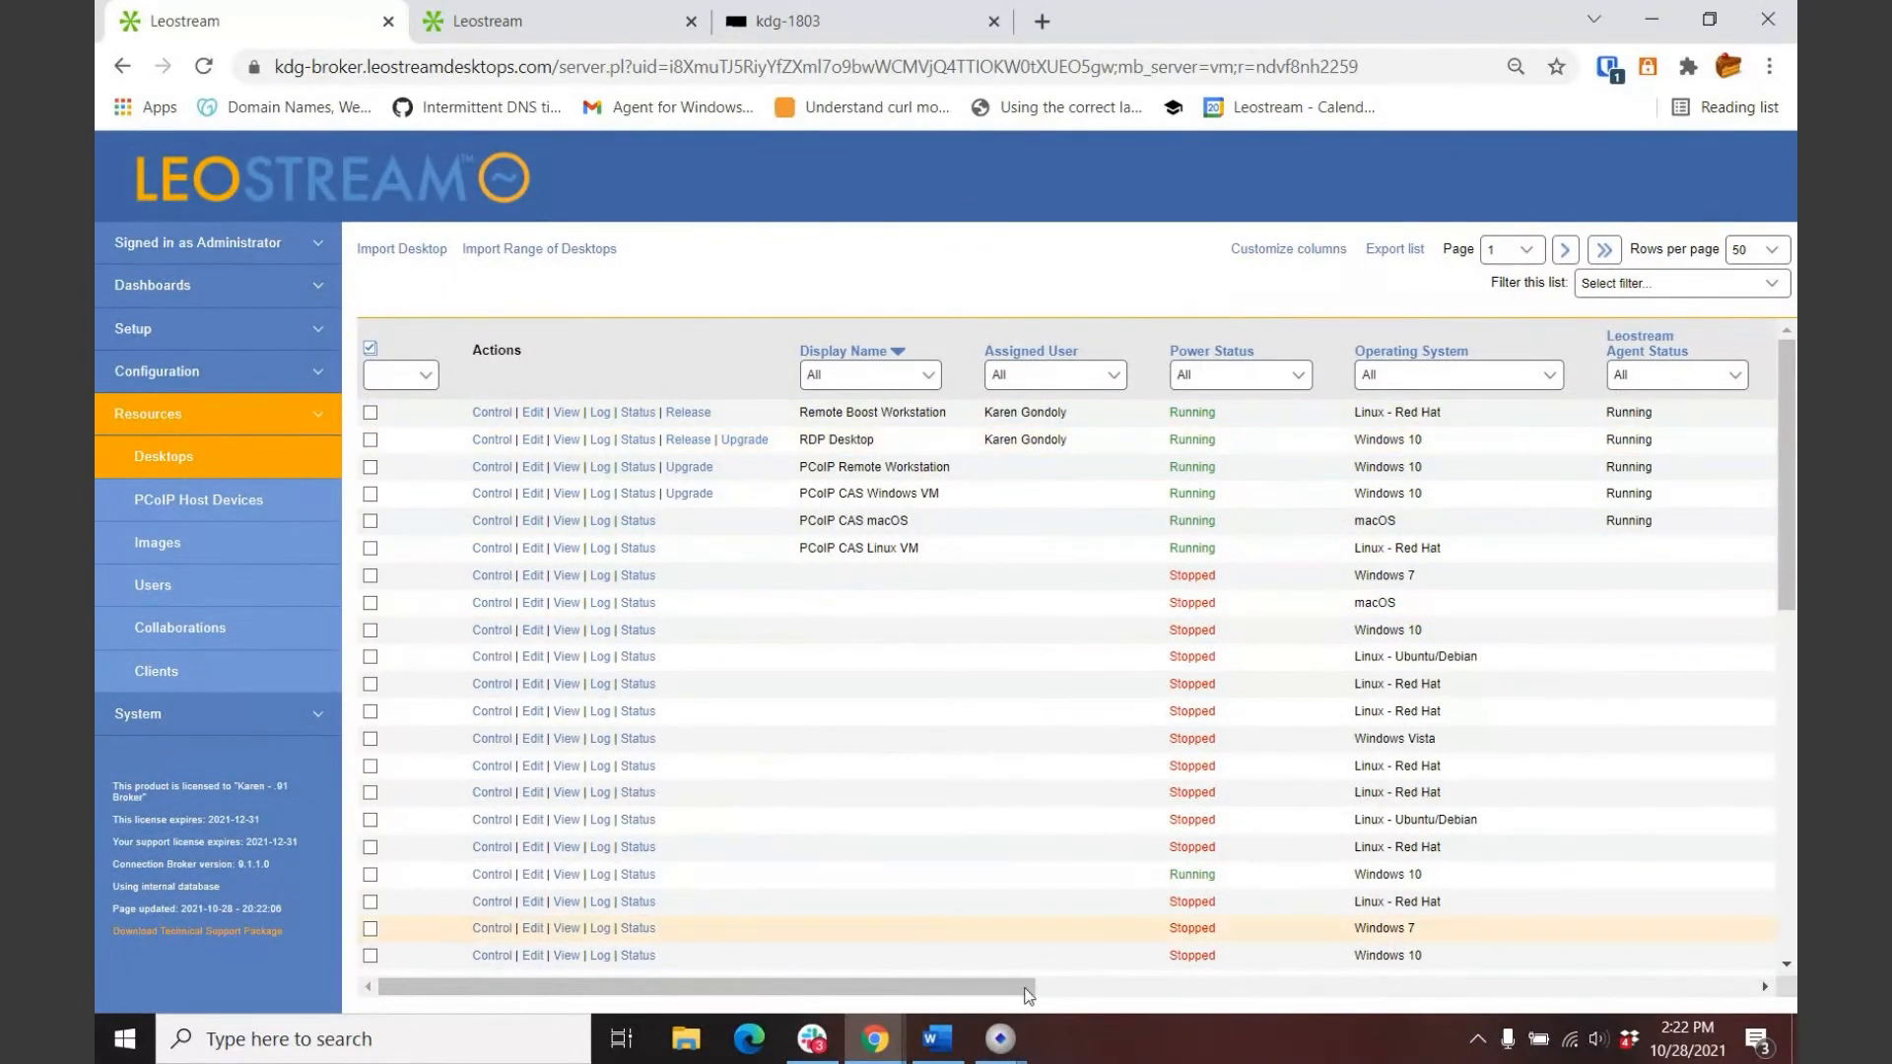
click(547, 20)
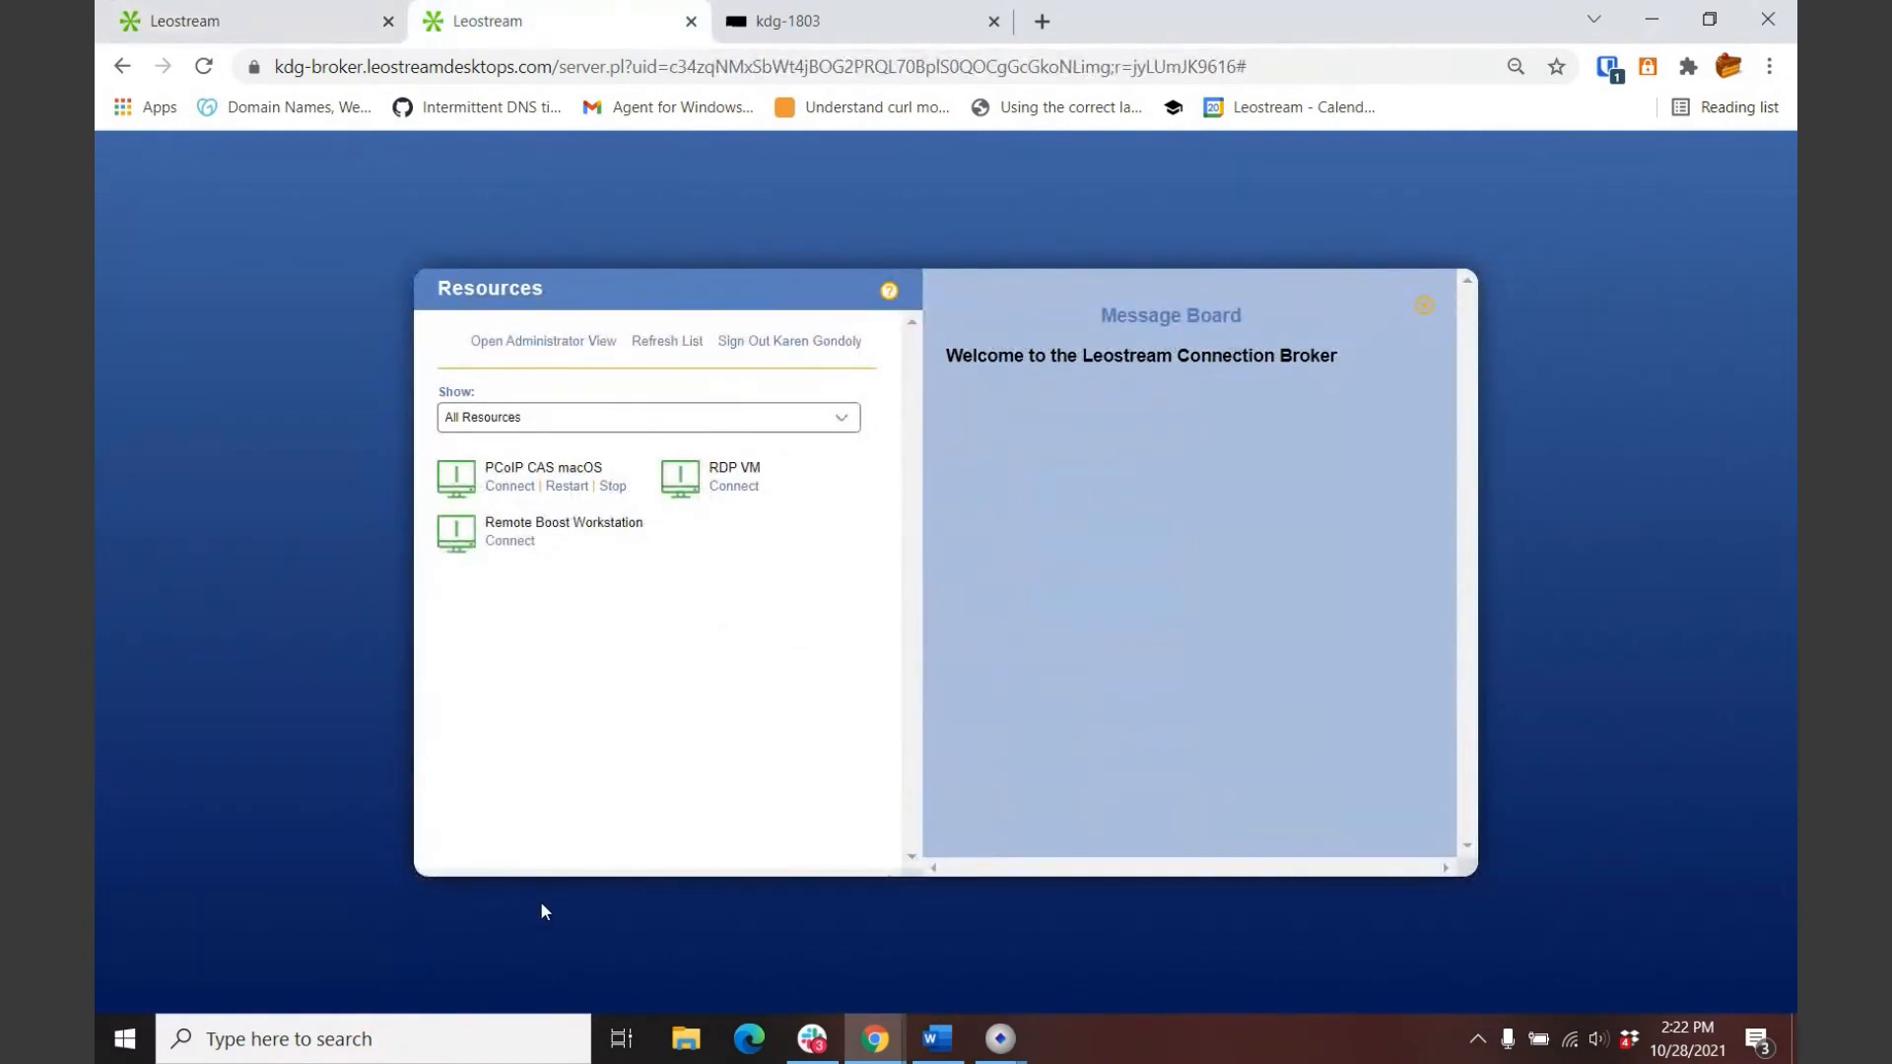
Step: Launch PCoIP CAS macOS in the Teradici PCoIP Client, logging in with the user's username and password
click(510, 485)
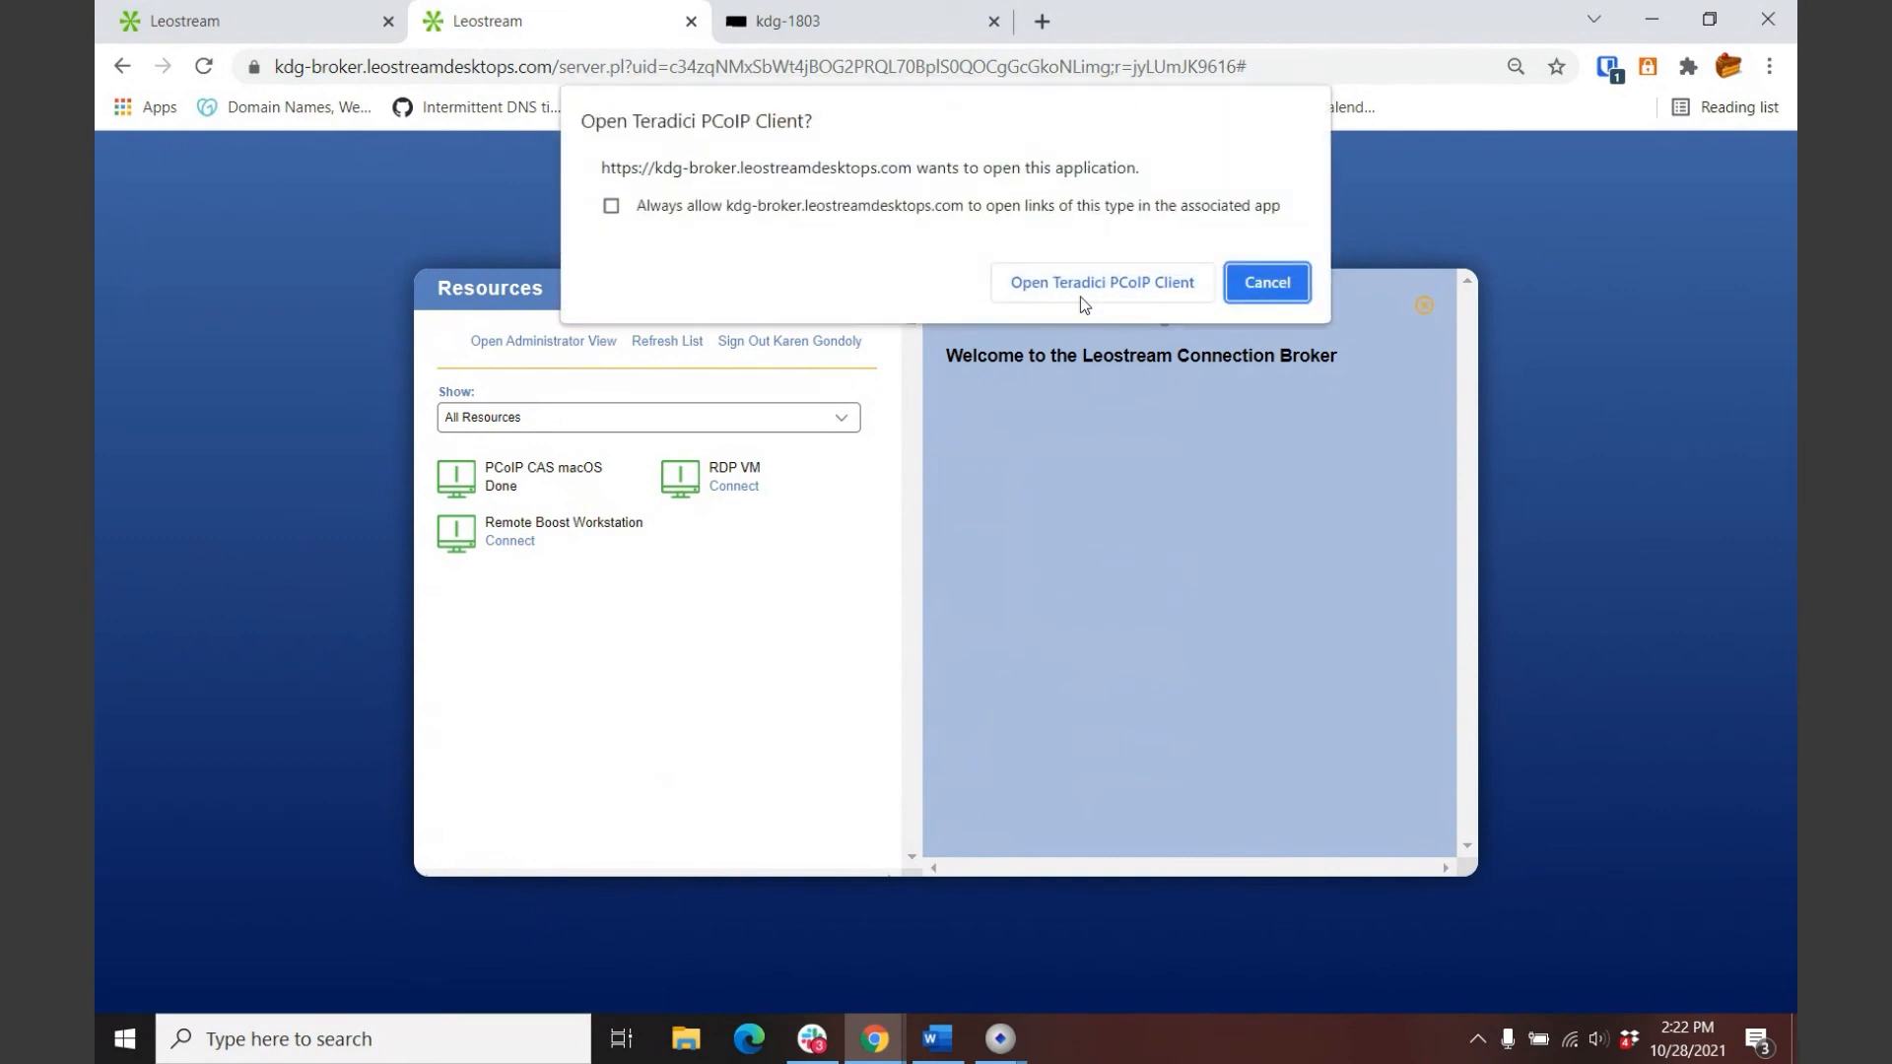
click(1102, 283)
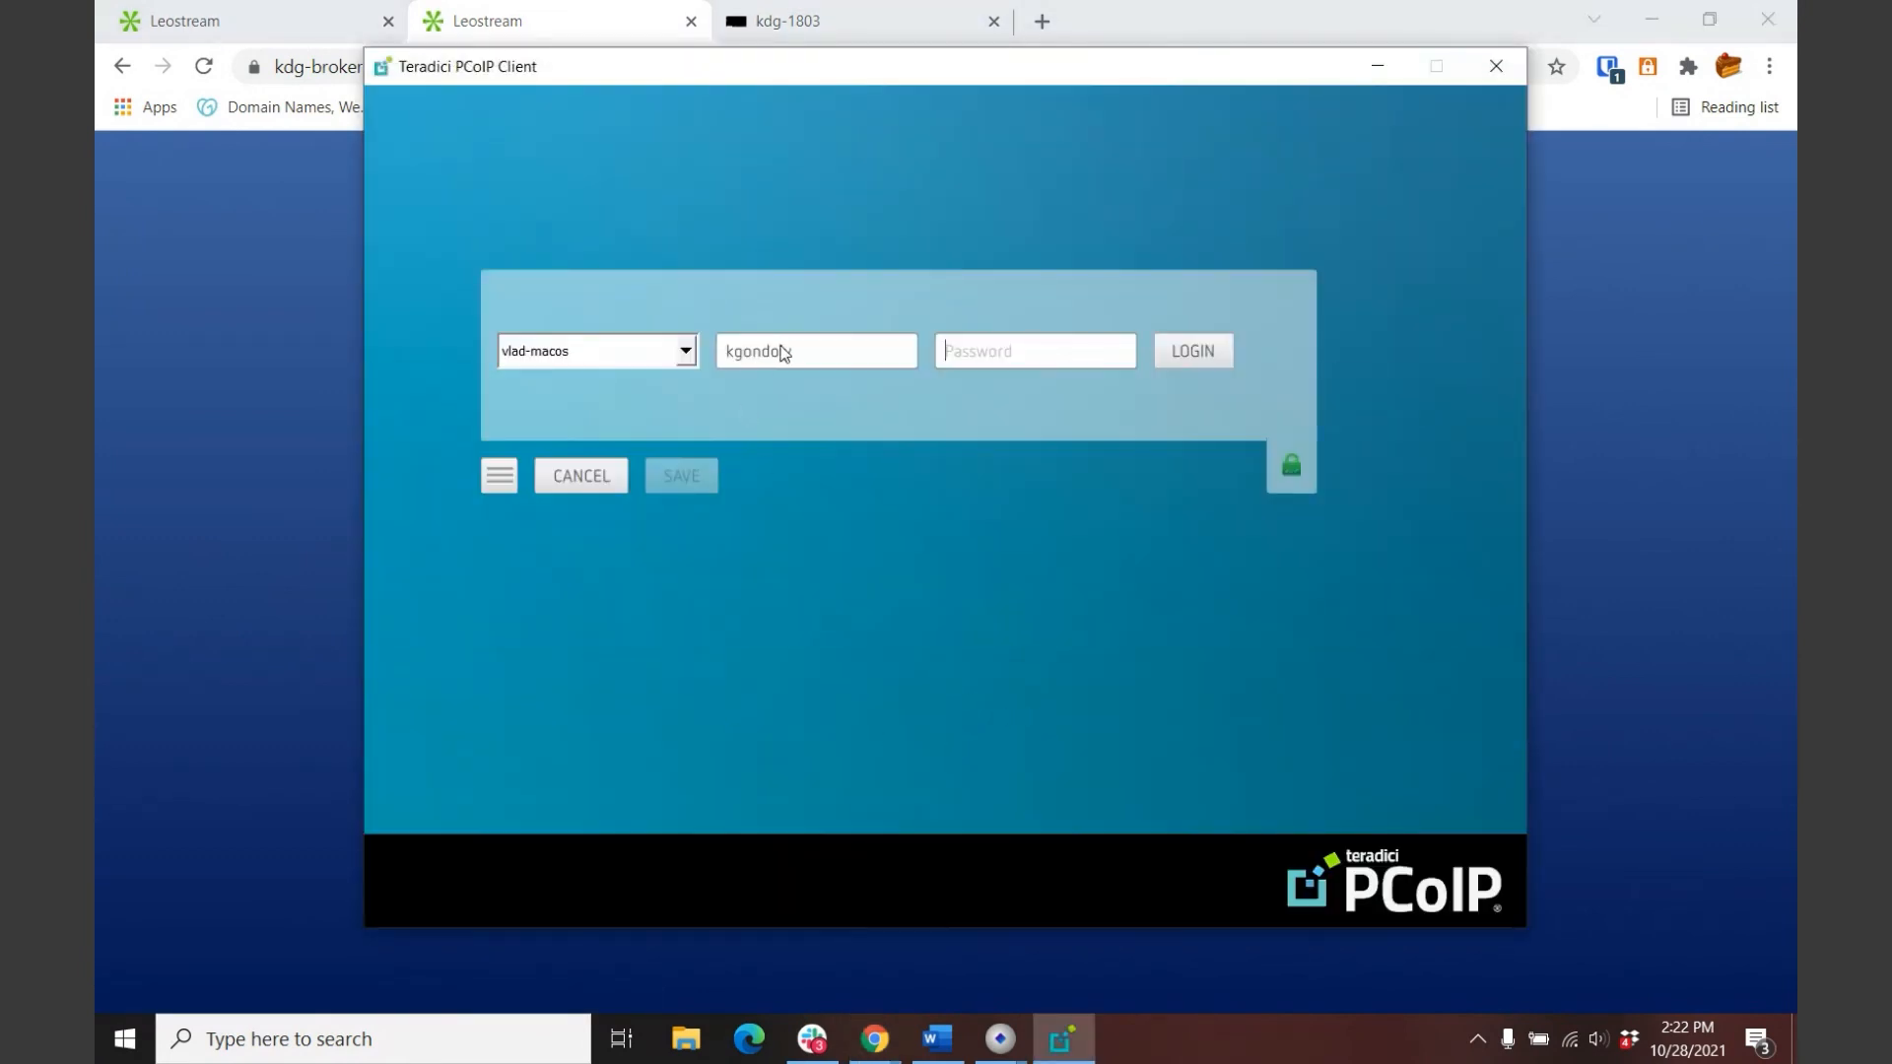
double_click(785, 352)
text(leostream*********)
key(Return)
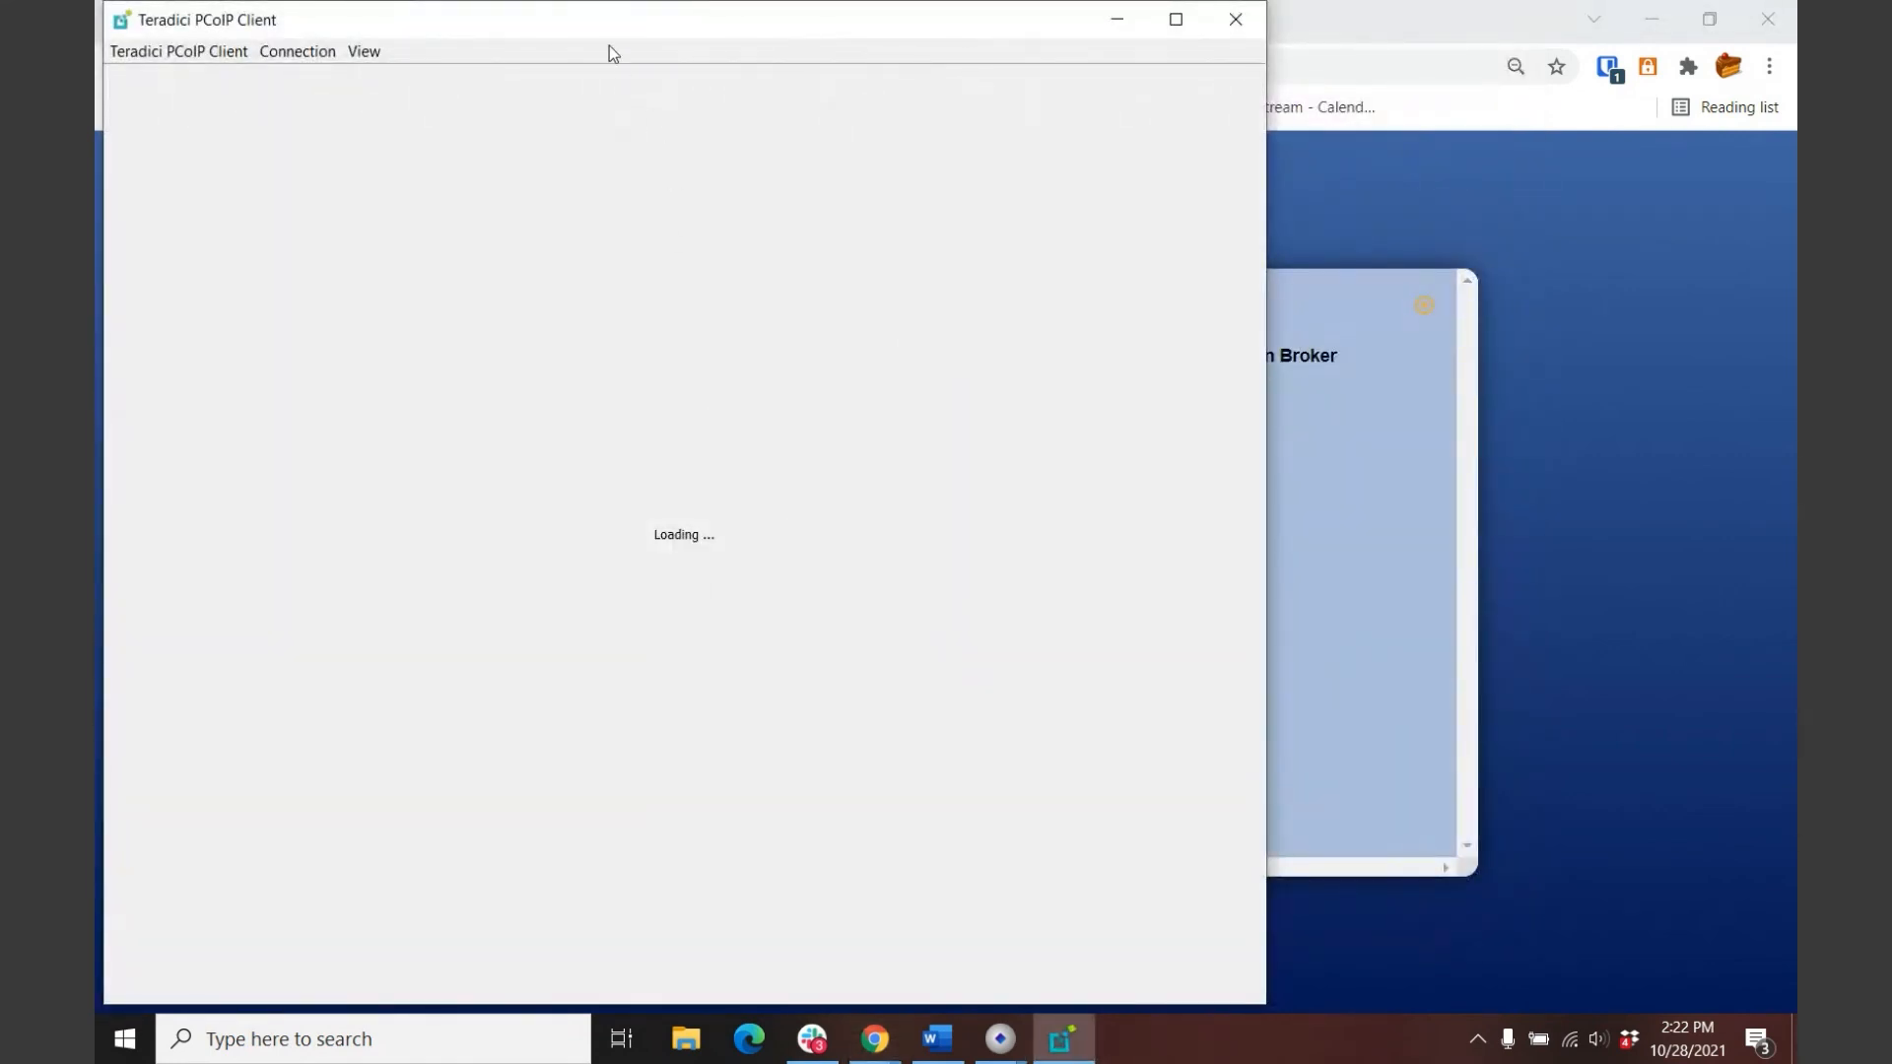
drag(600, 29, 1106, 24)
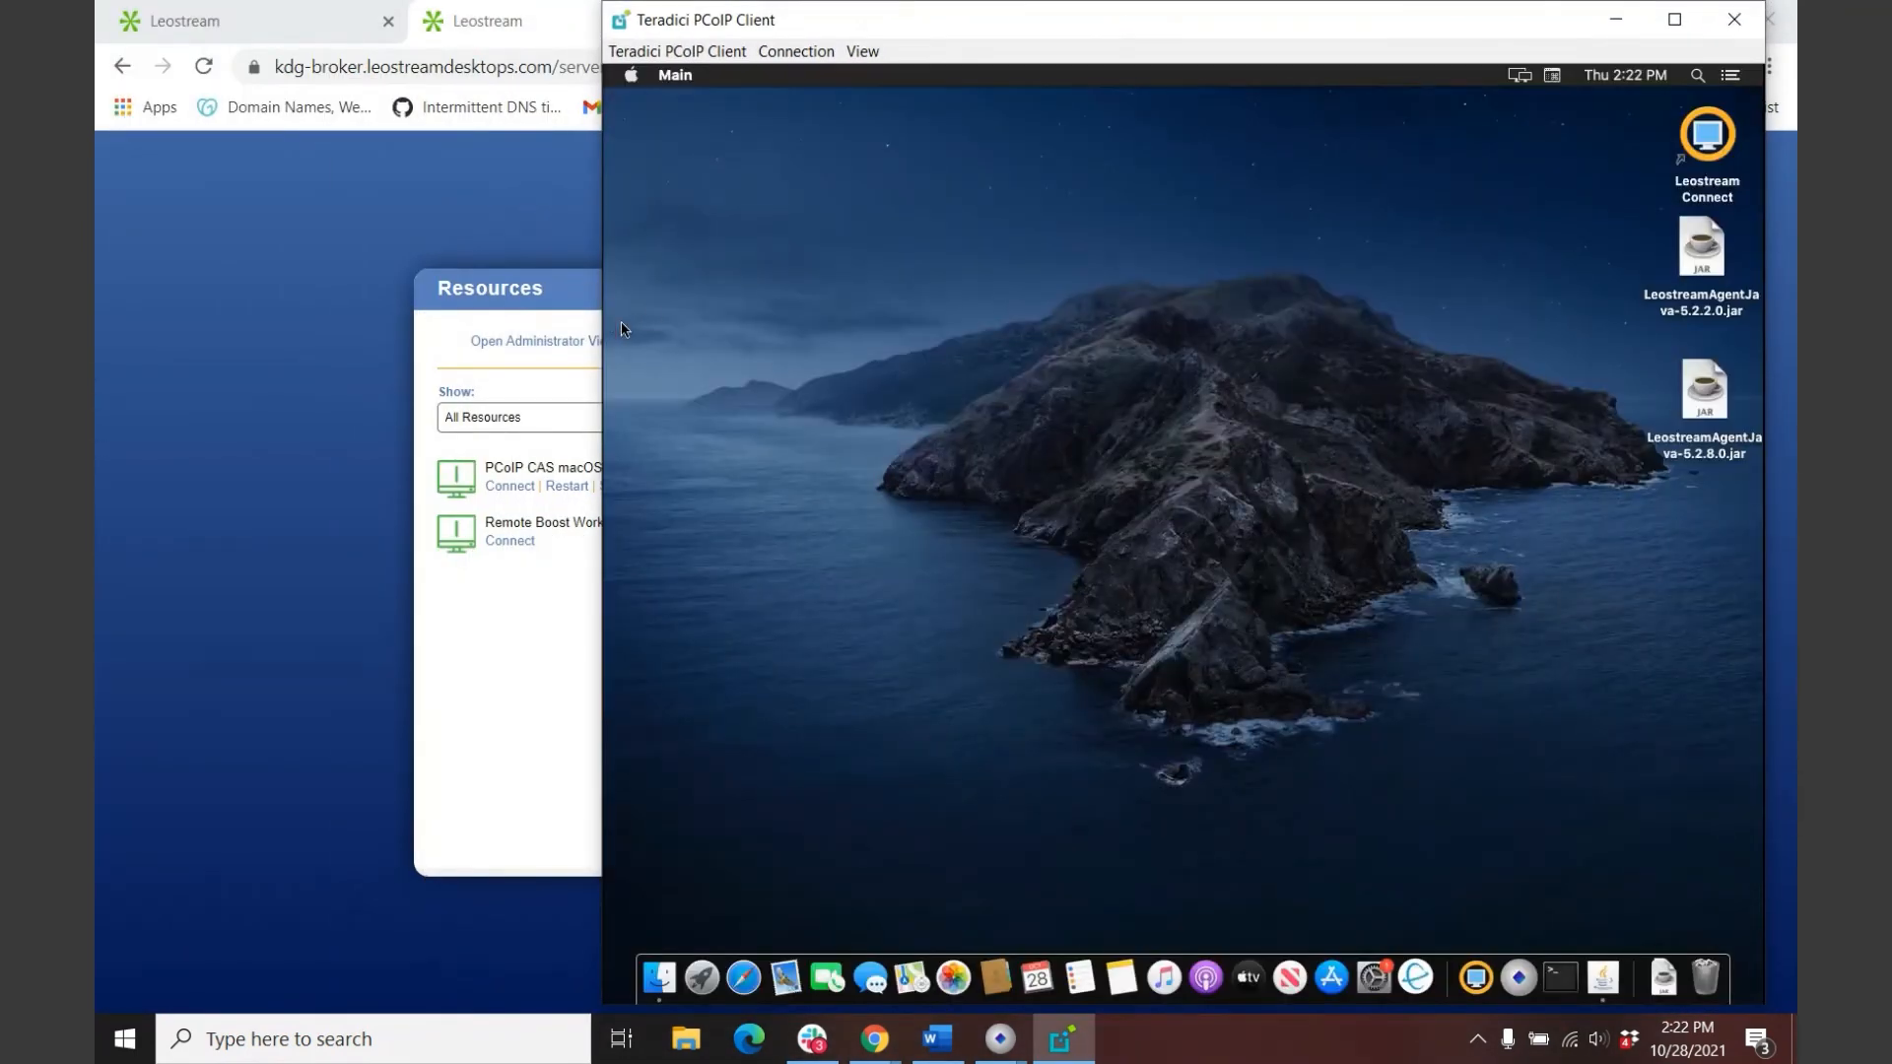
click(182, 24)
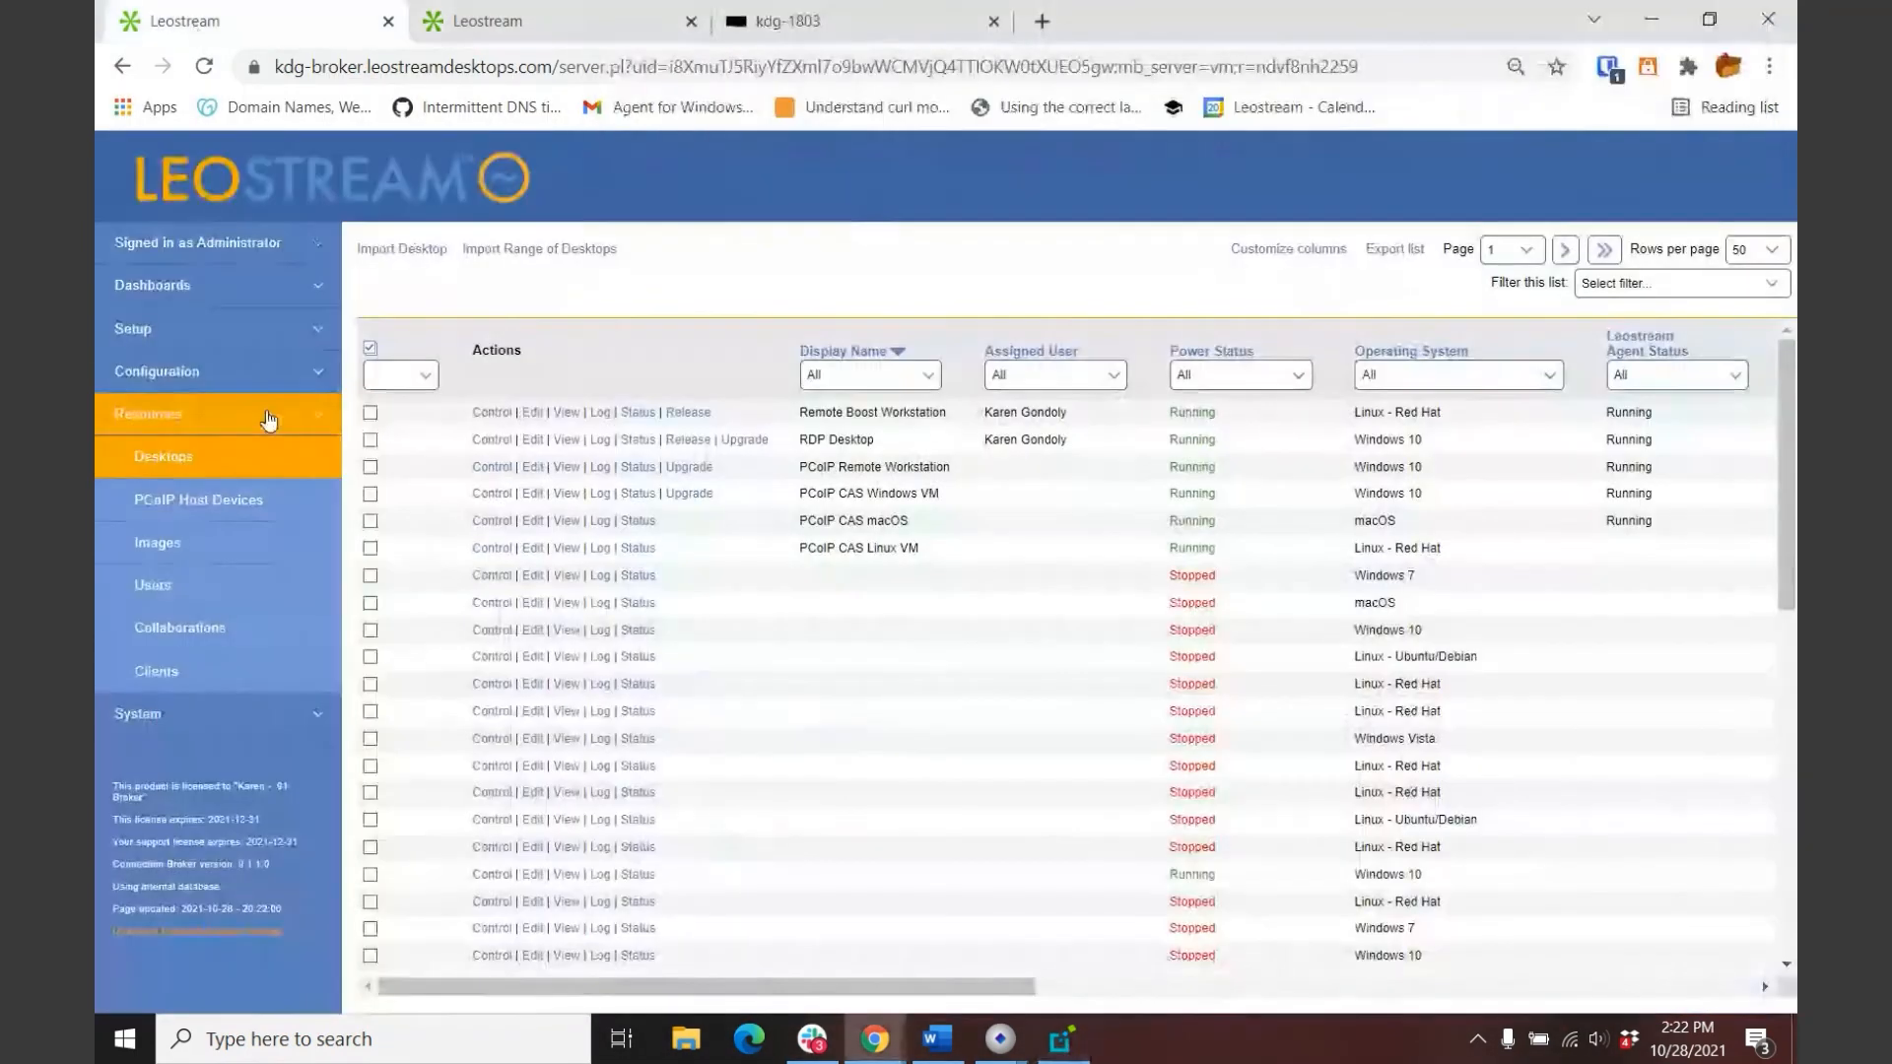
Step: Read the PCoIP connection entries in the System Log, then see PCoIP CAS macOS assigned in Desktops
click(137, 714)
click(163, 544)
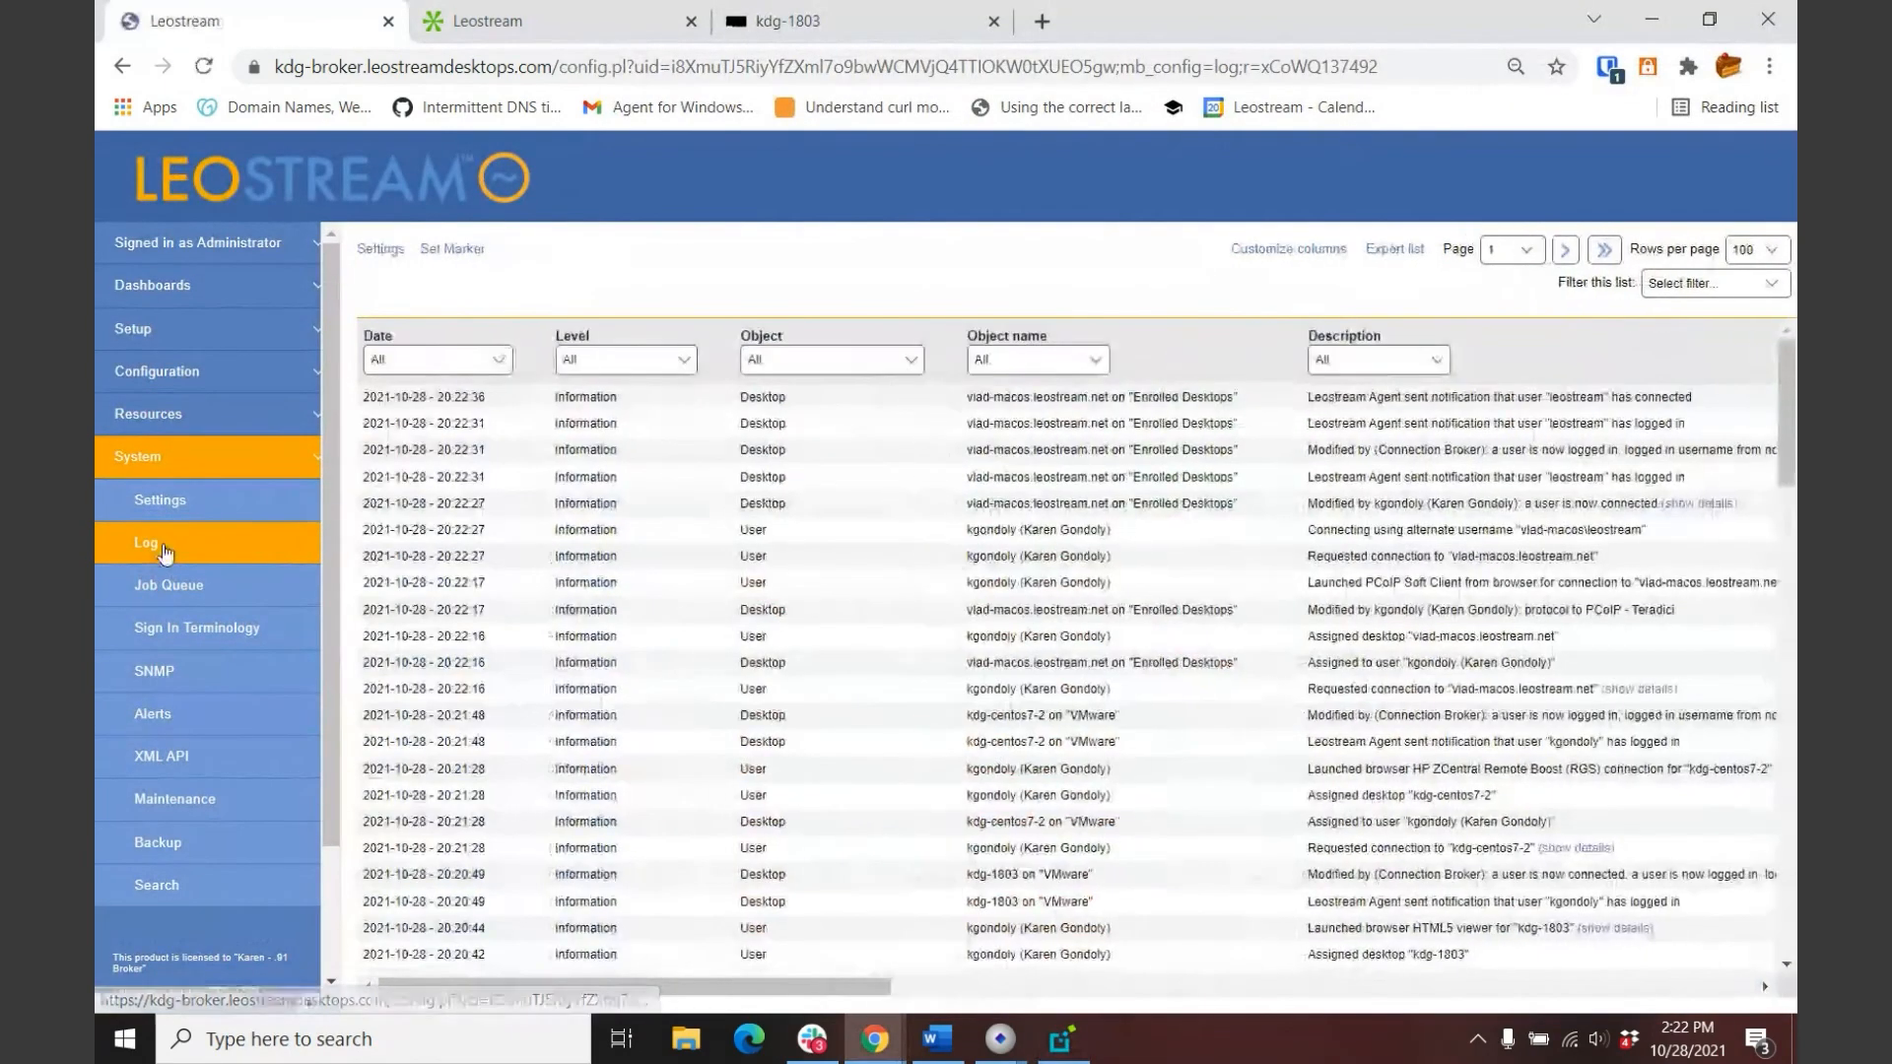
drag(767, 989, 849, 990)
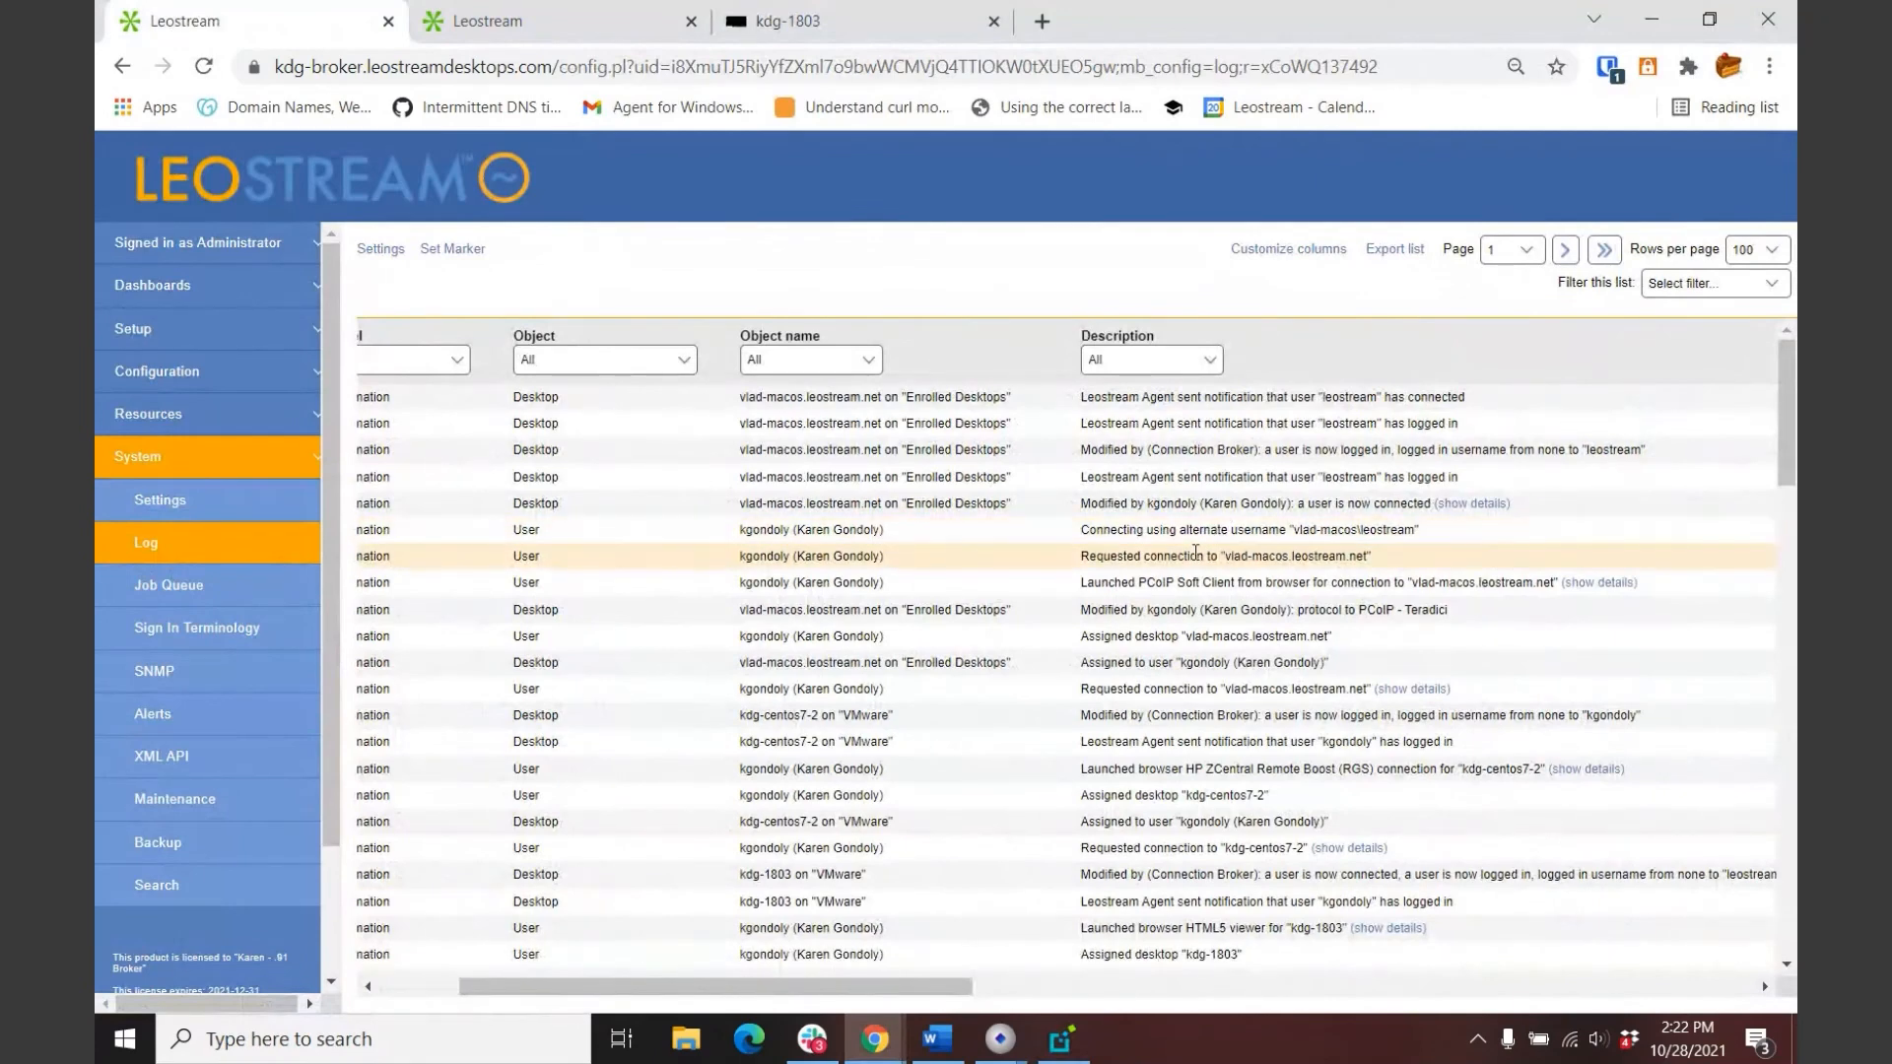
drag(1131, 587, 1295, 540)
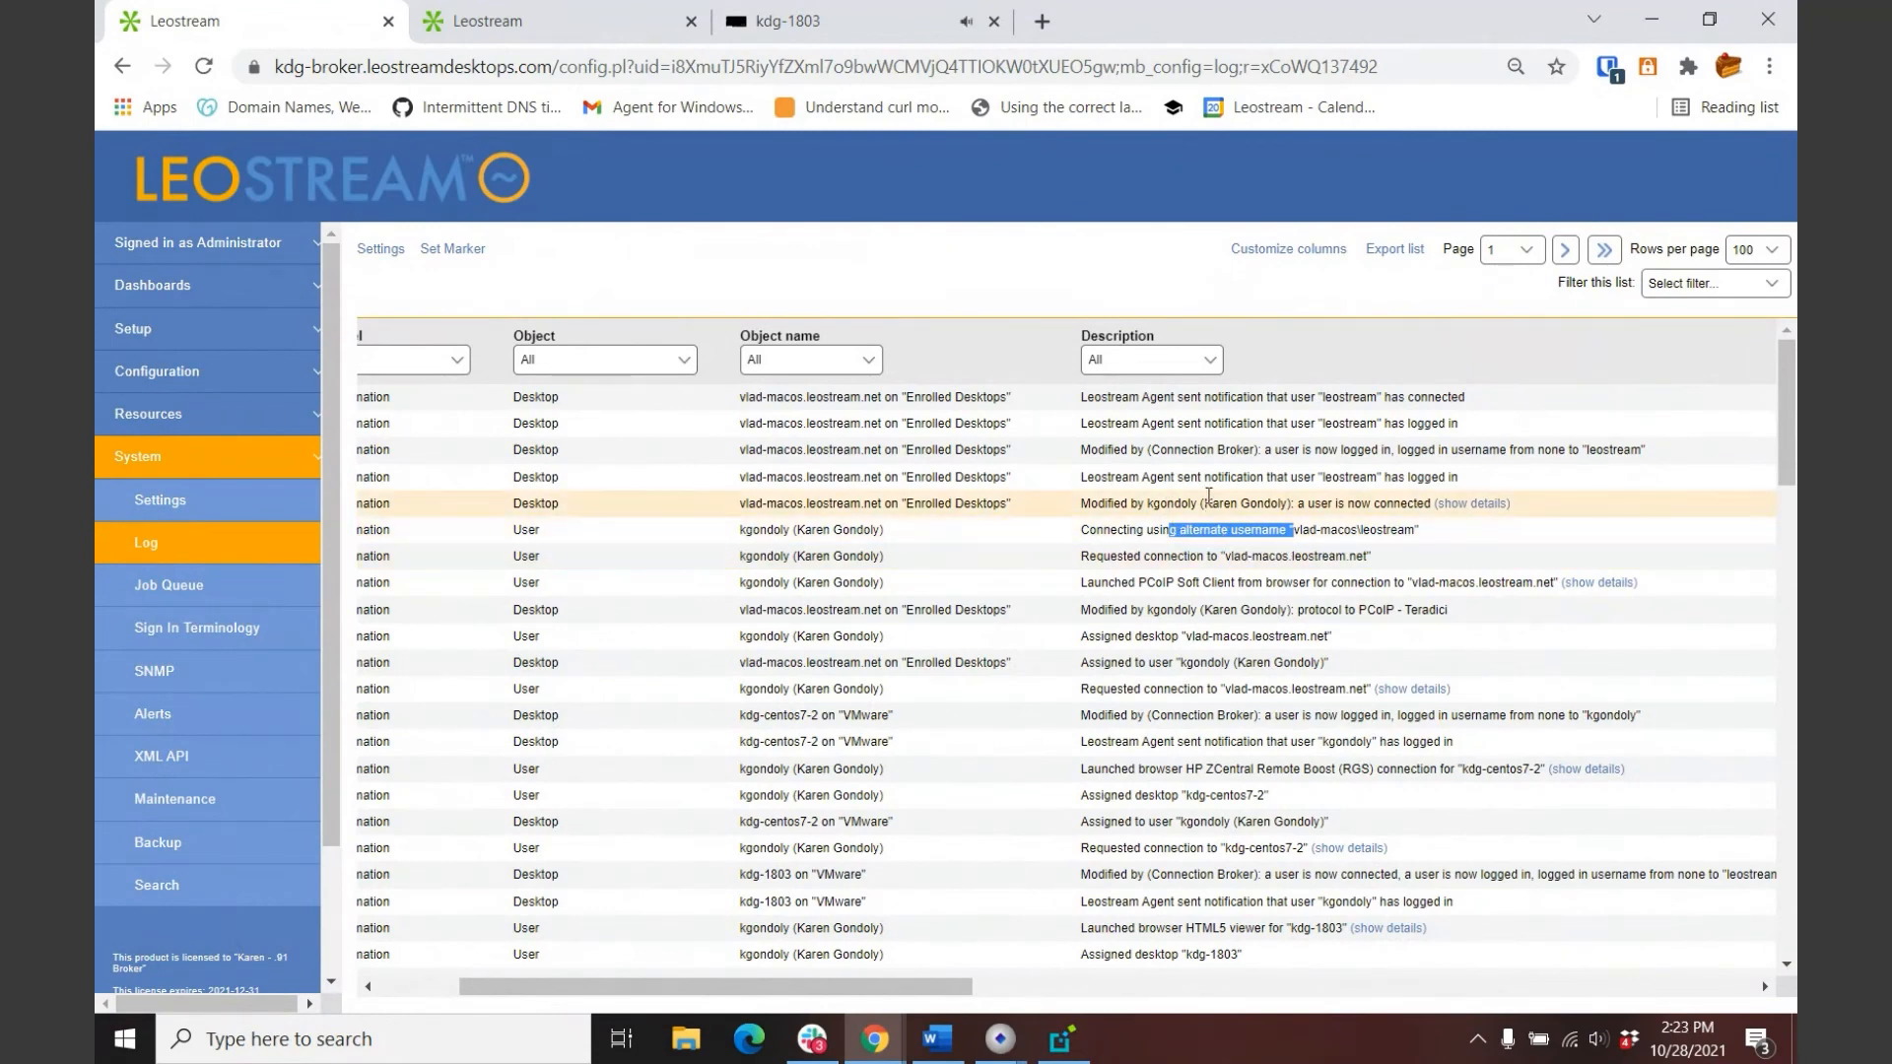
click(1206, 482)
drag(1206, 480, 1358, 479)
click(1380, 479)
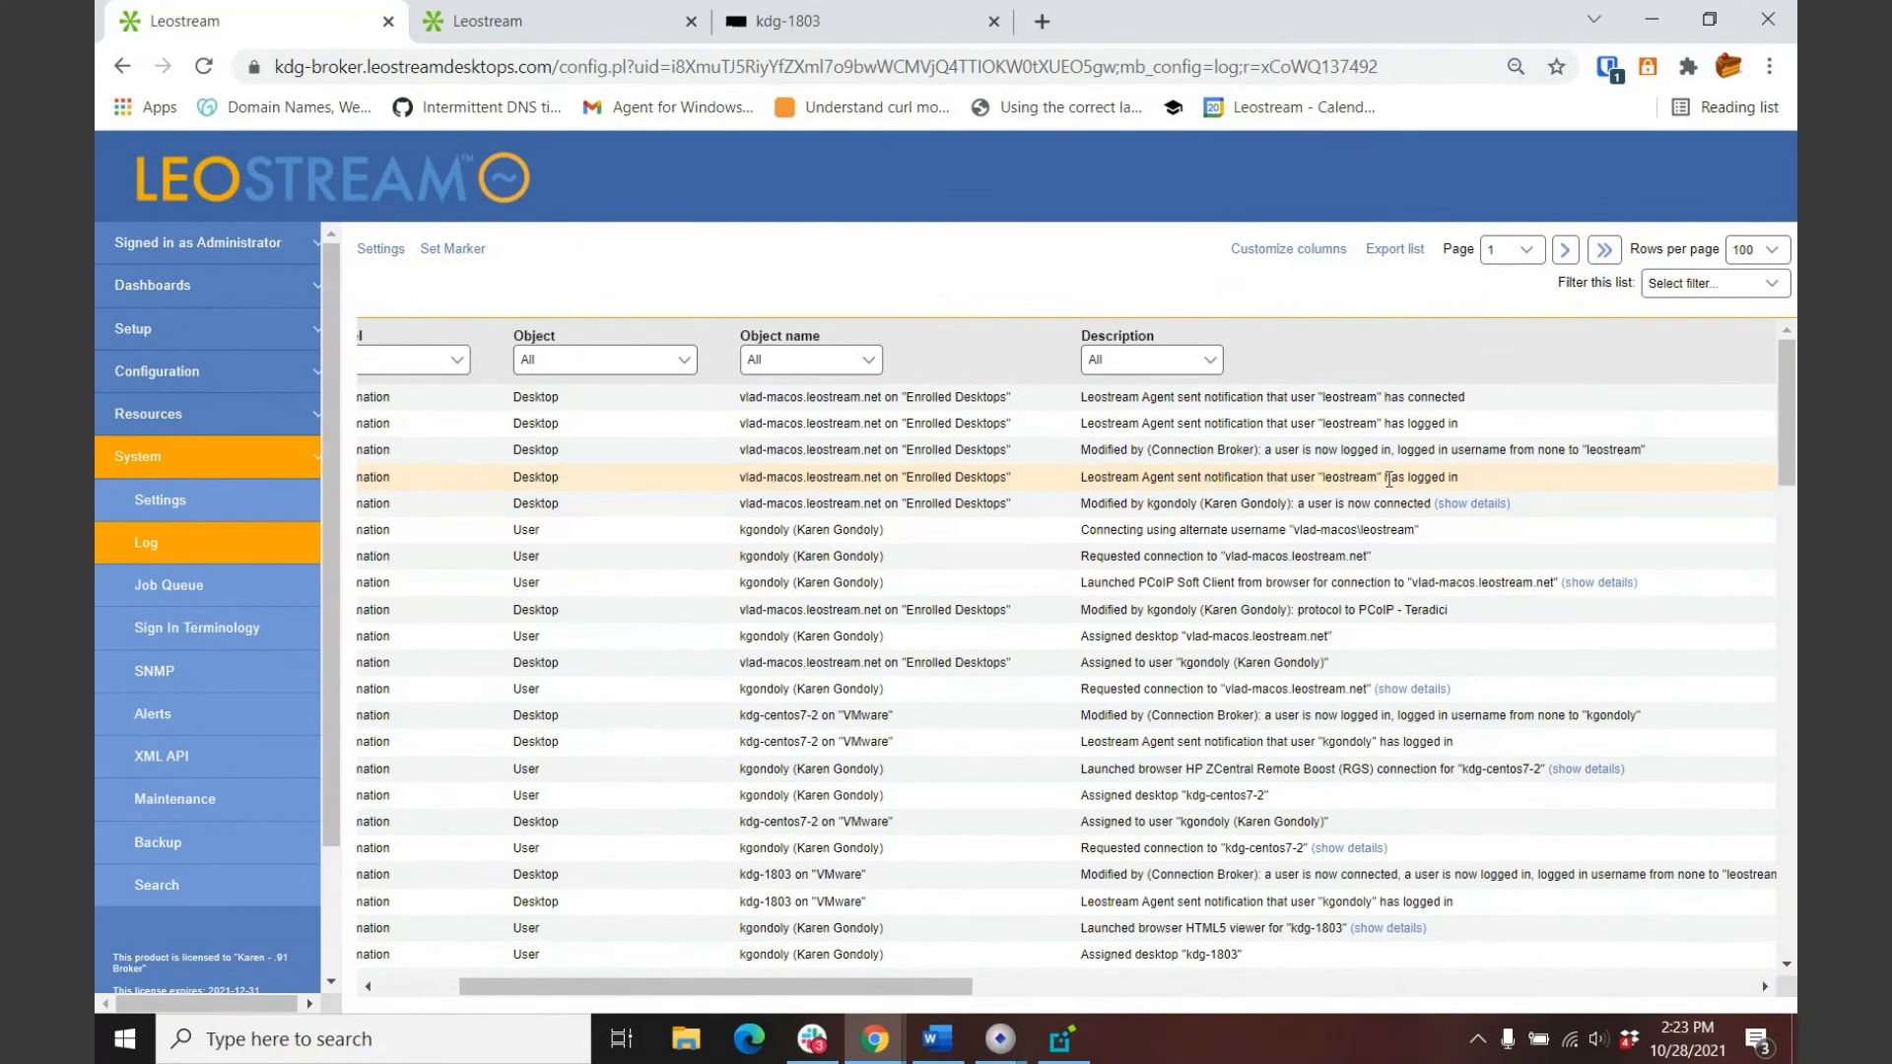
click(182, 414)
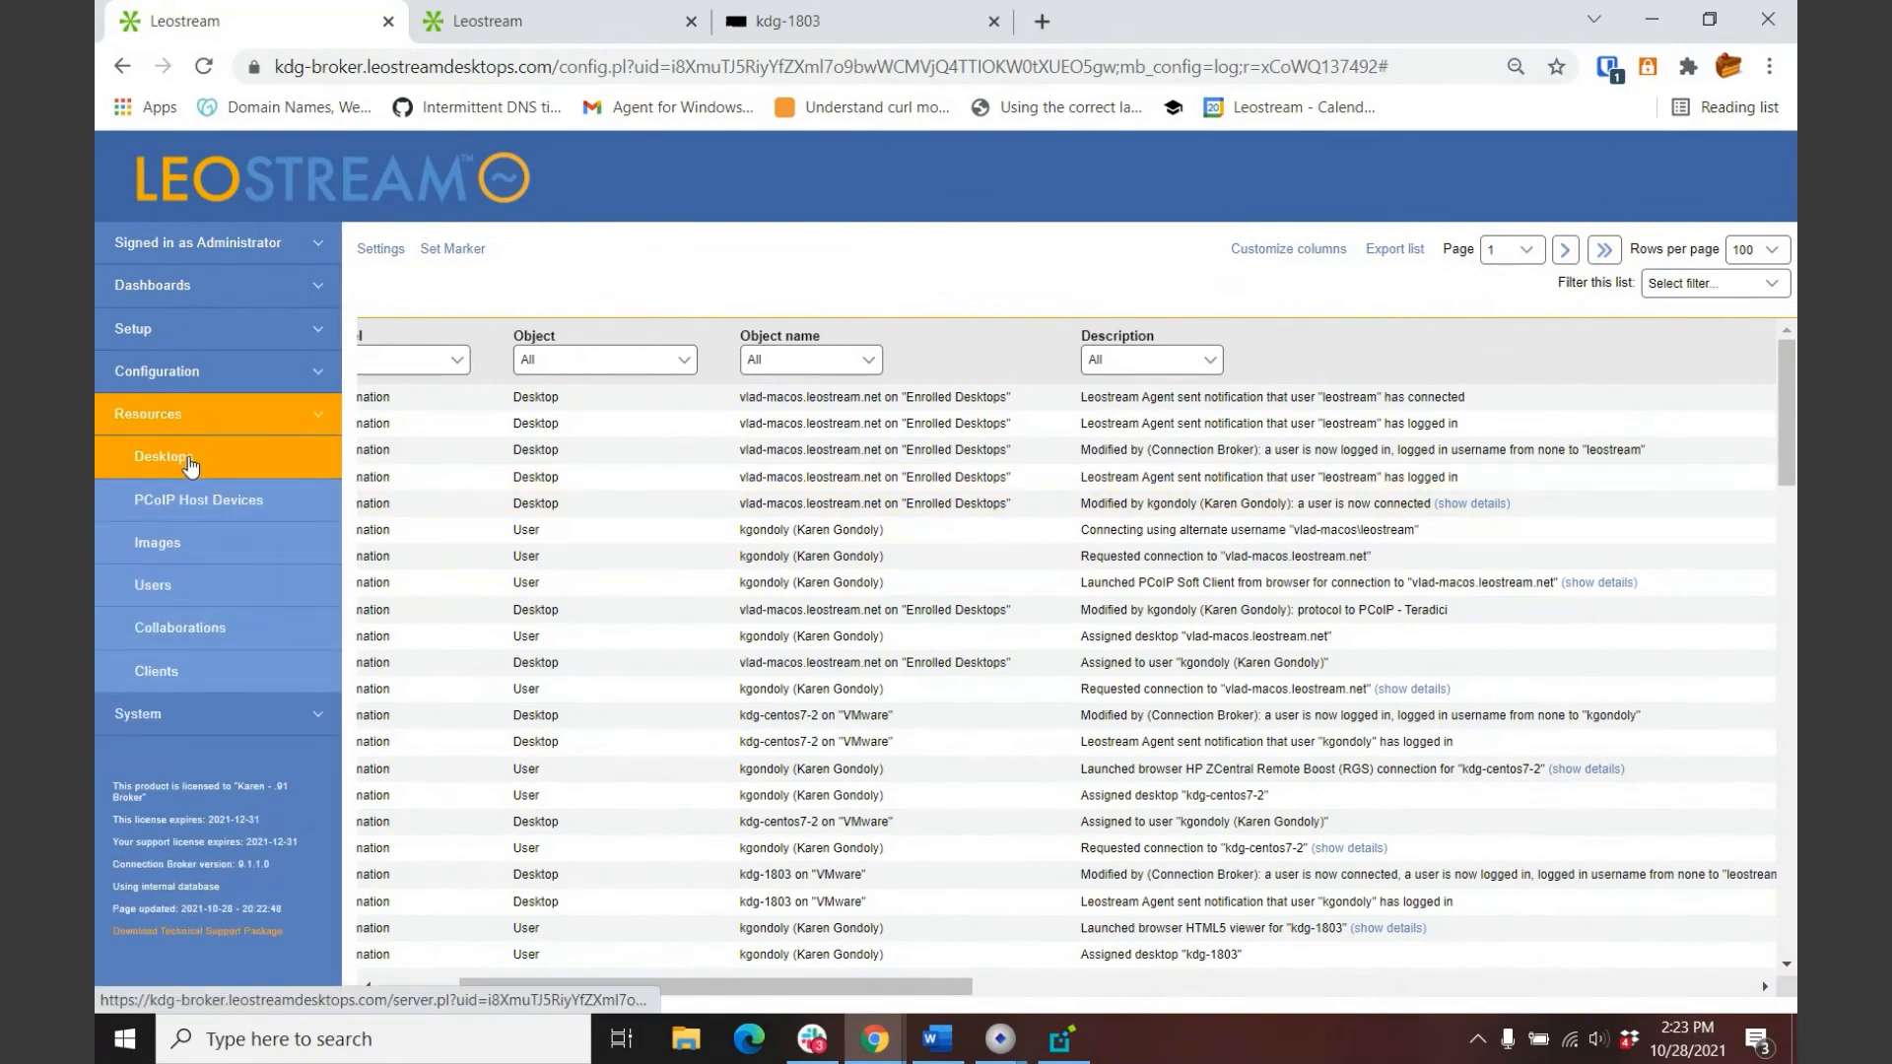
click(190, 464)
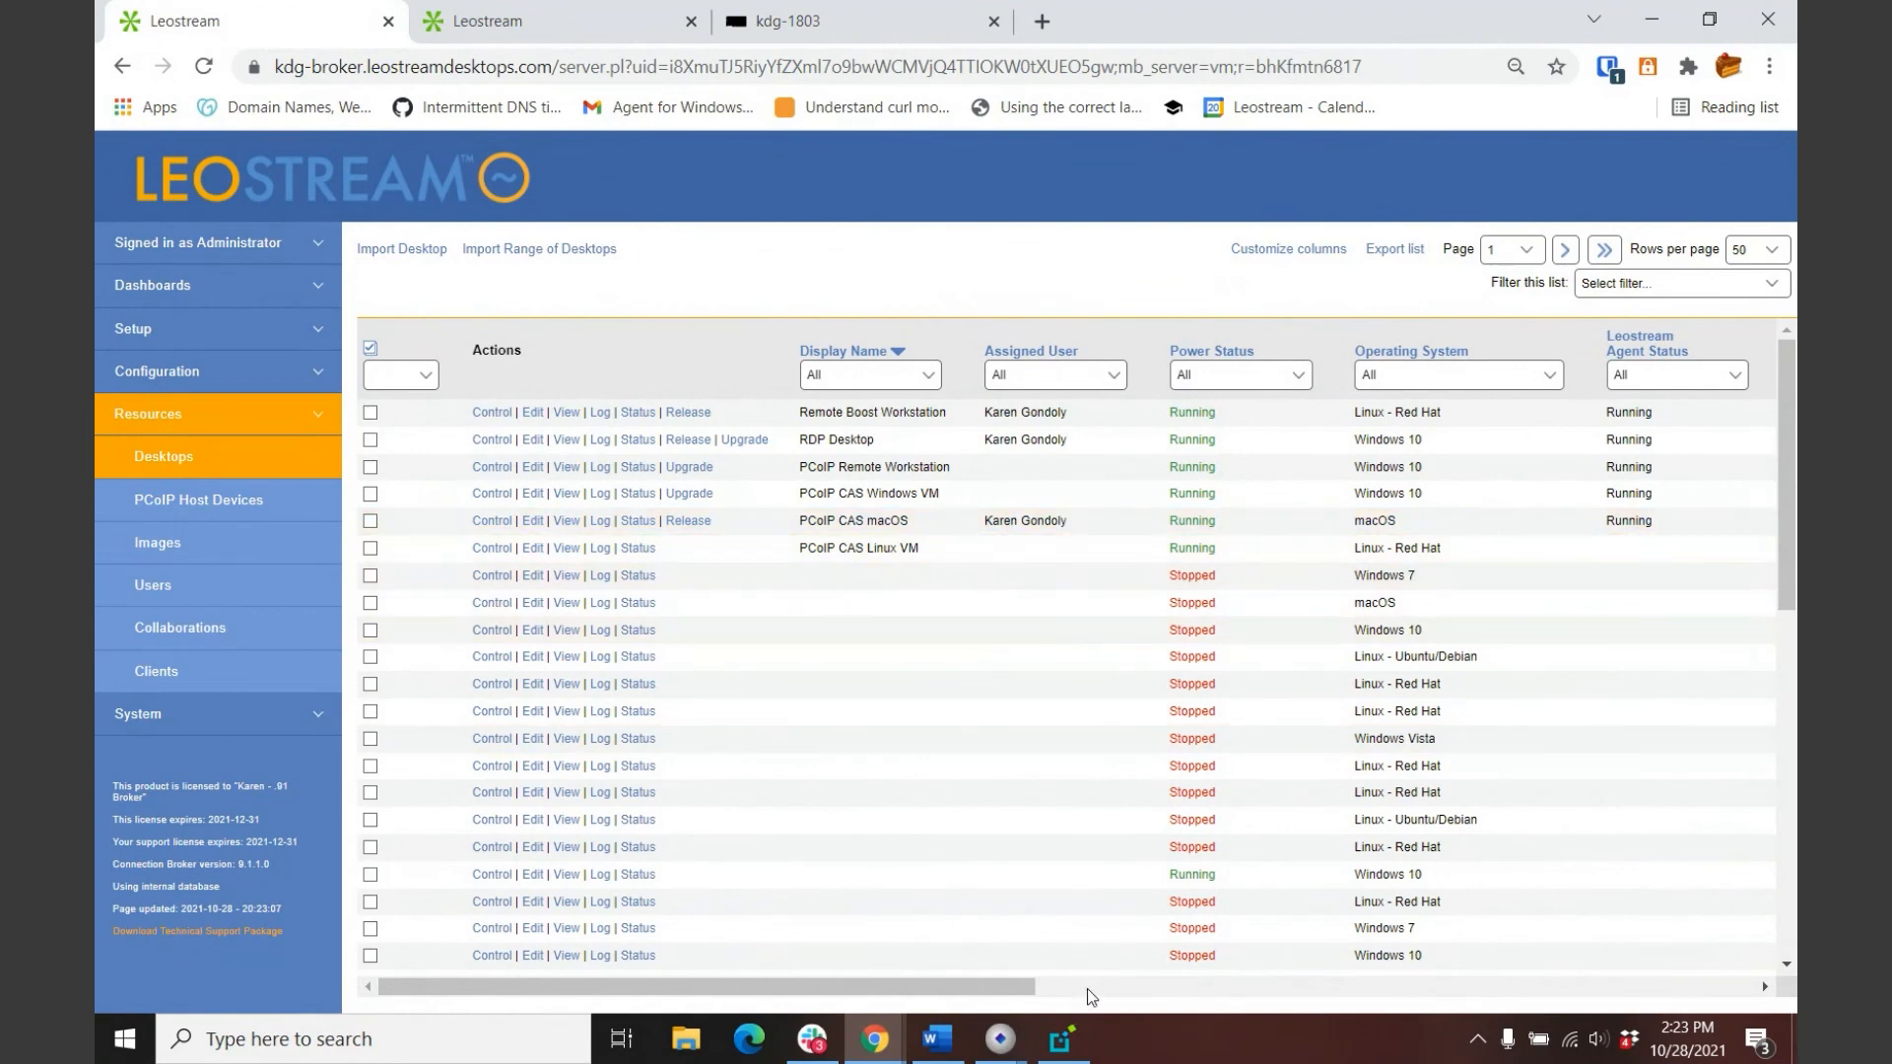
Step: Log out of the remote Mac via Apple menu > Log Out and dismiss the disconnect alert
click(1062, 1040)
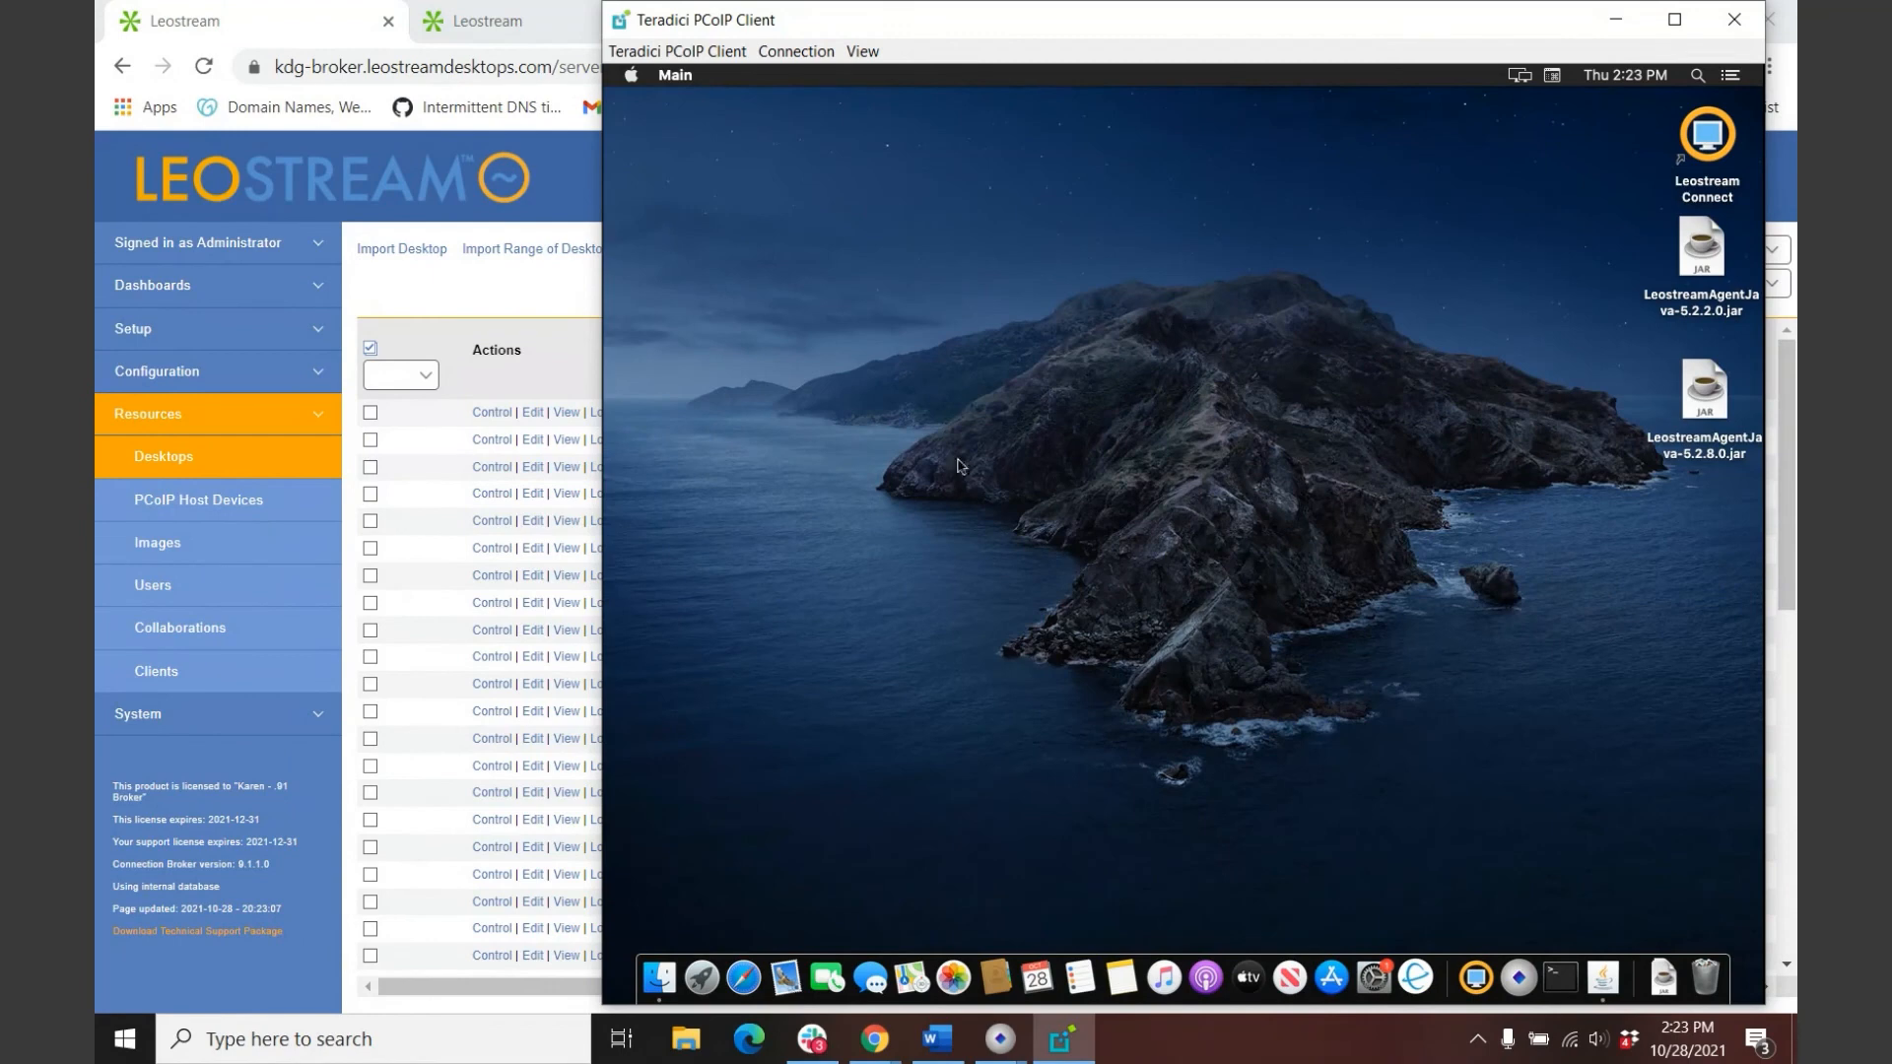
click(632, 75)
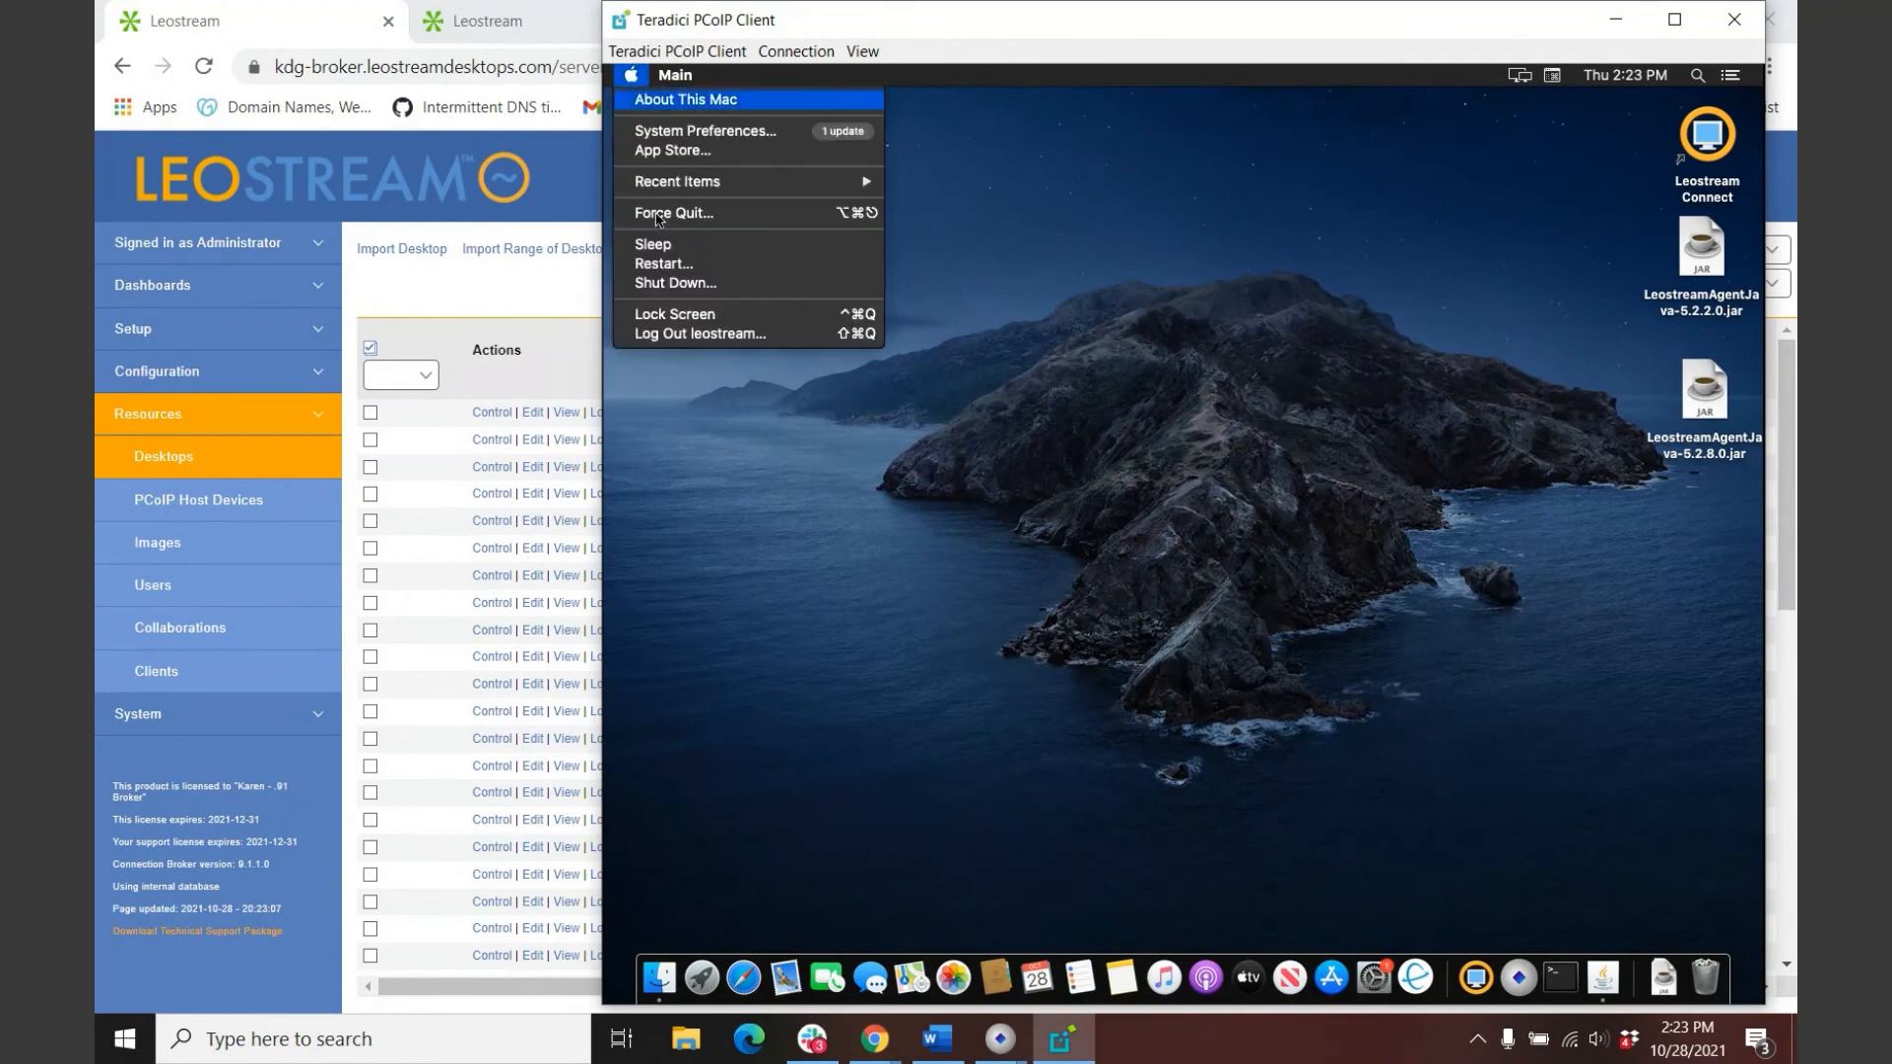
click(676, 335)
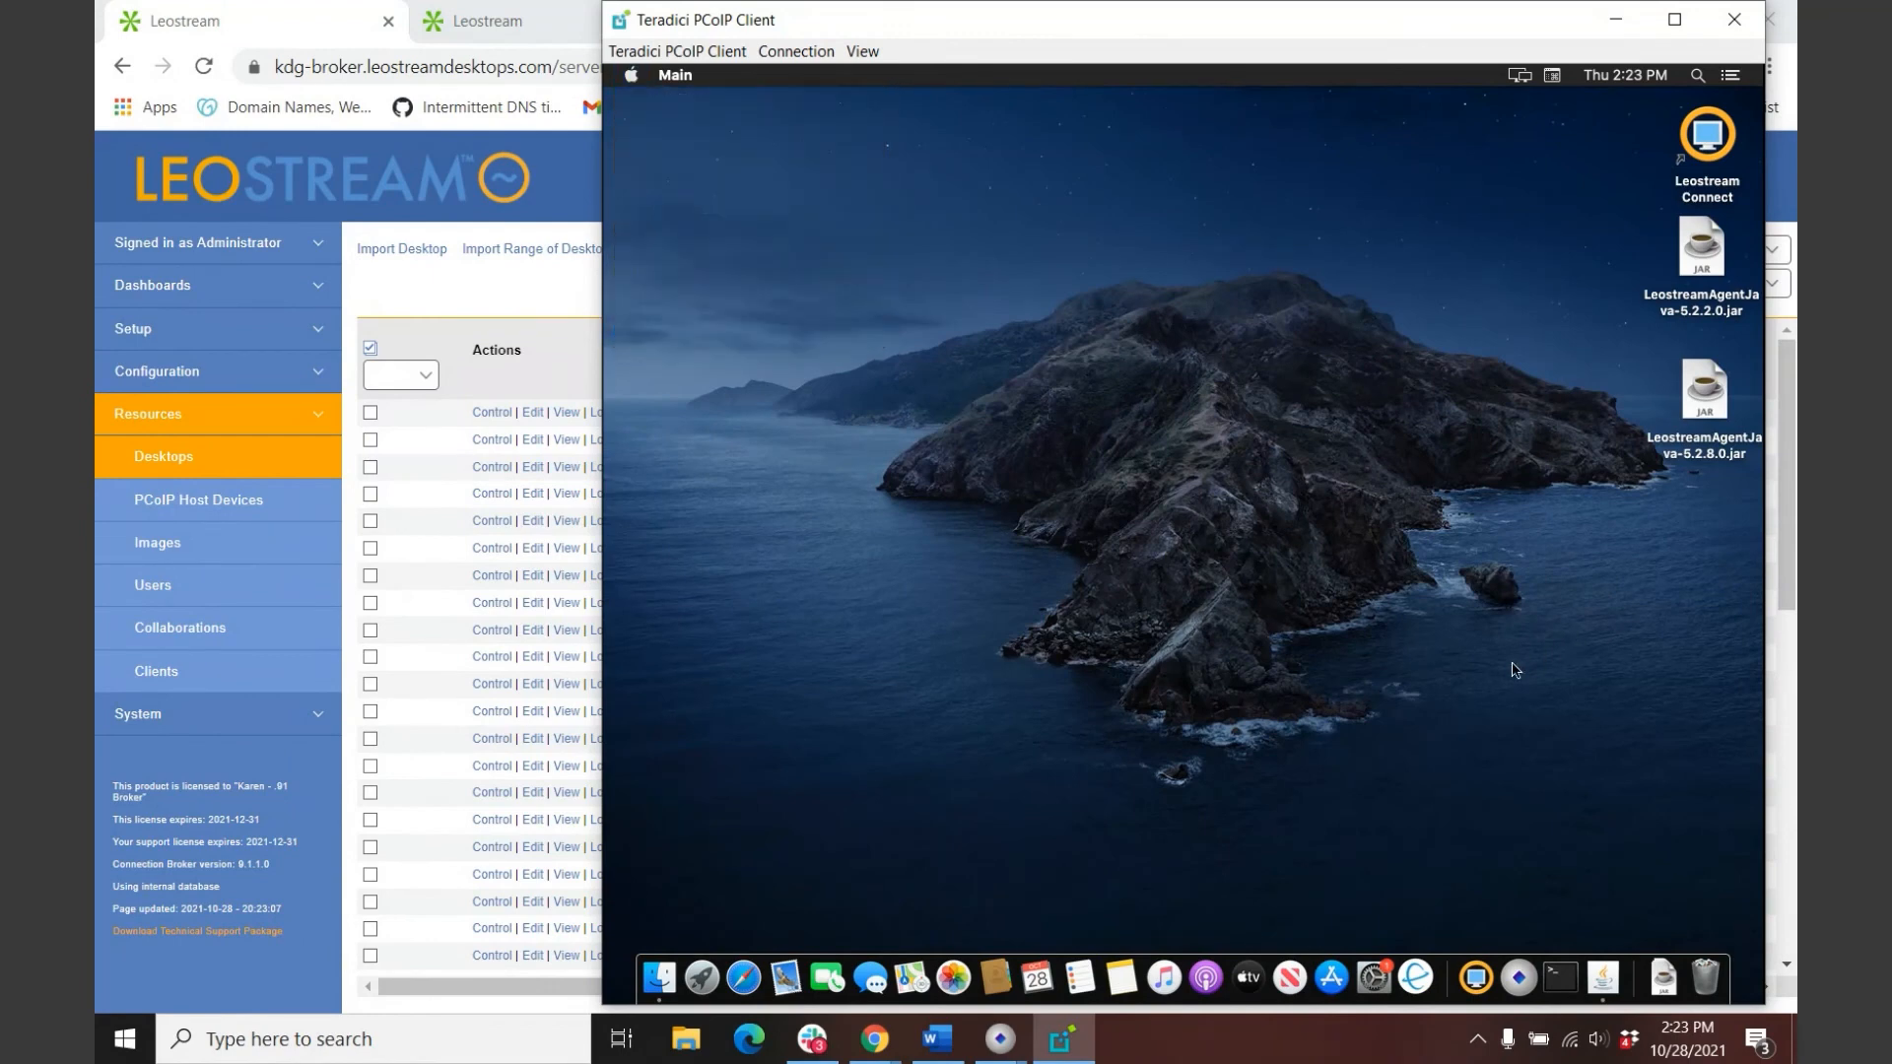
click(1350, 422)
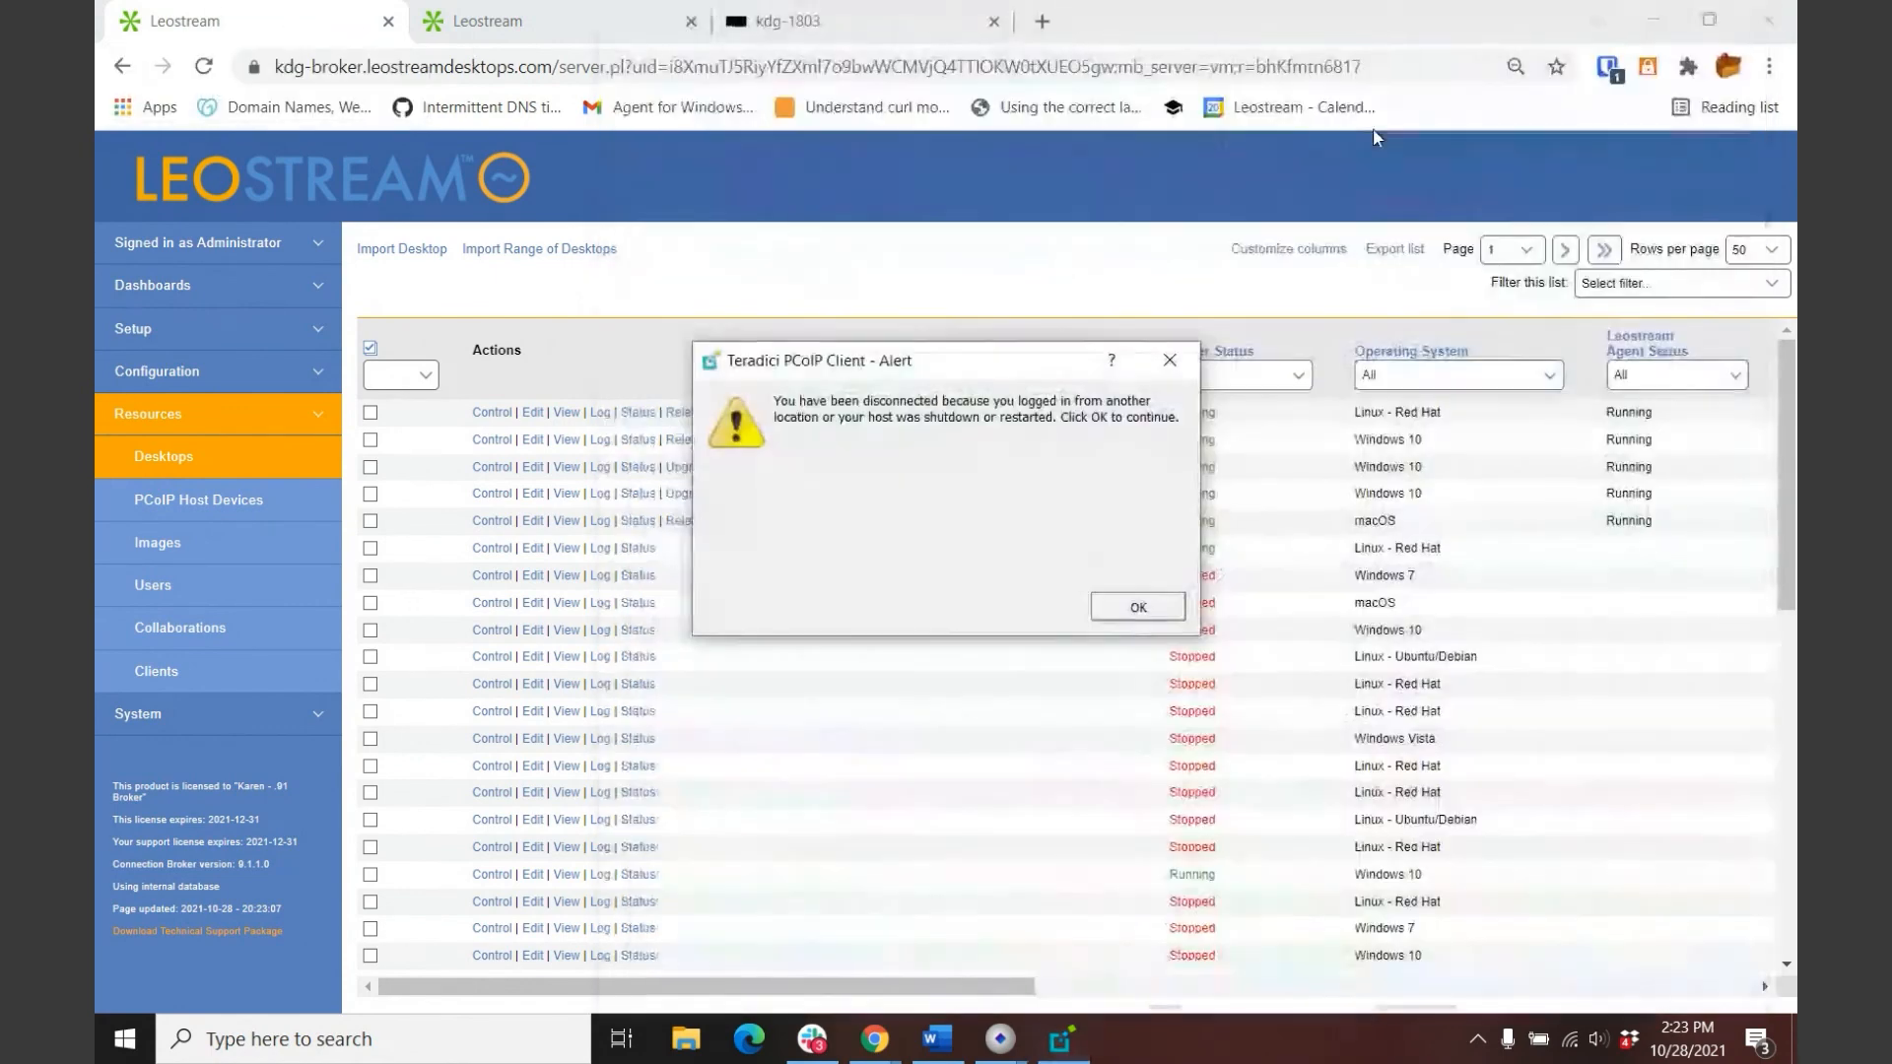
click(1132, 604)
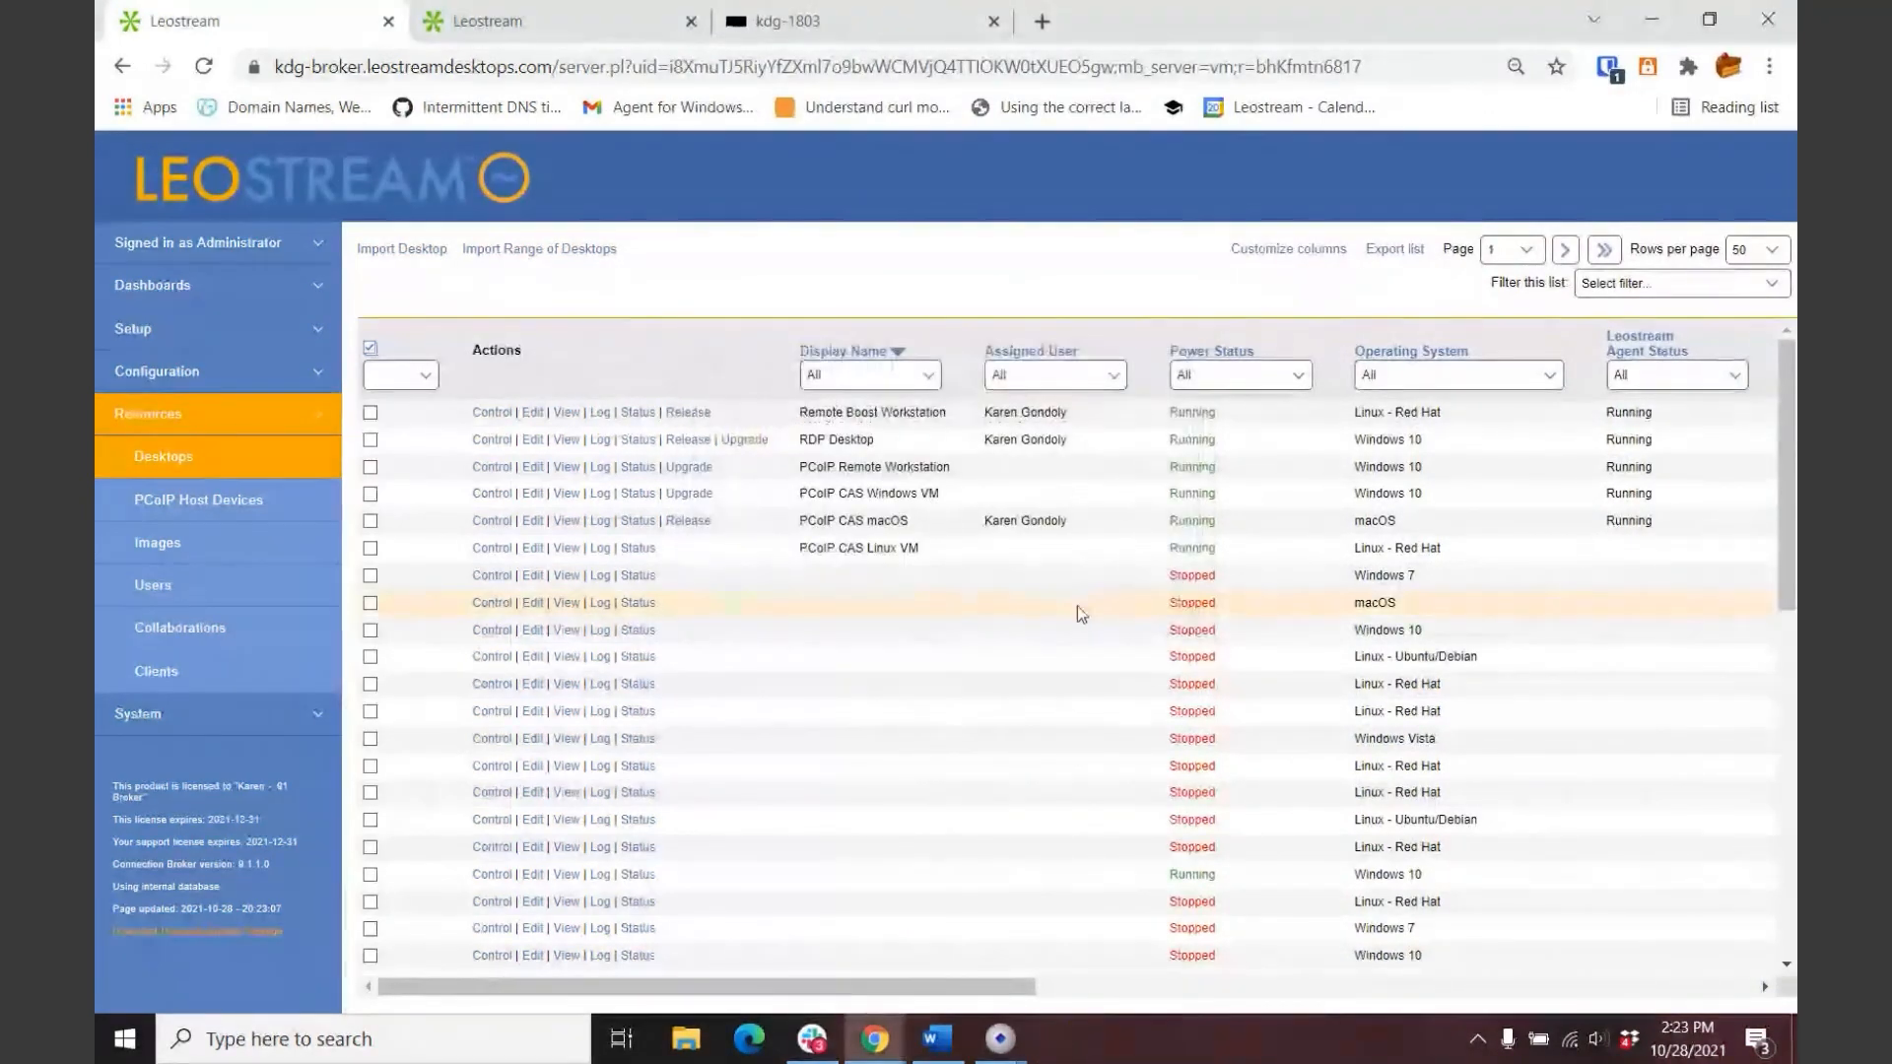
Step: Refresh the System Log to read the macOS logout and release entries, then view the Desktops list
click(197, 713)
click(153, 545)
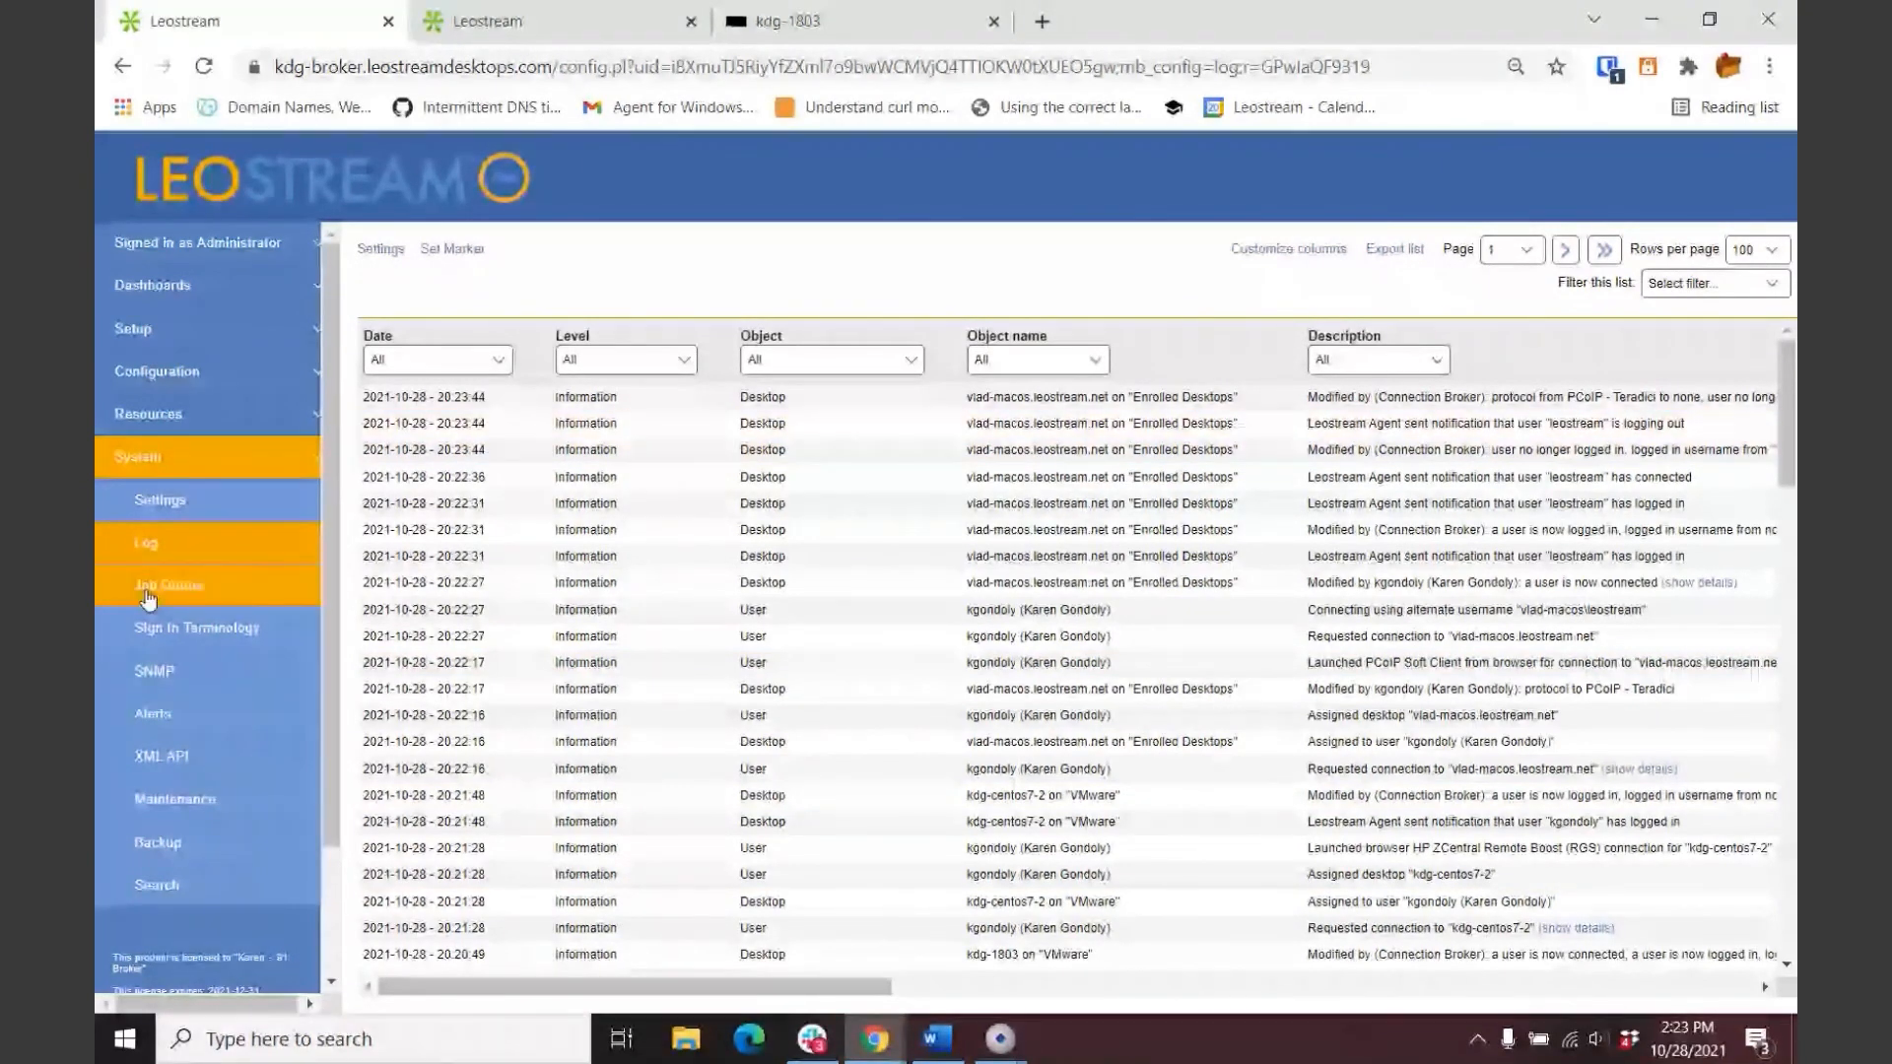
click(148, 545)
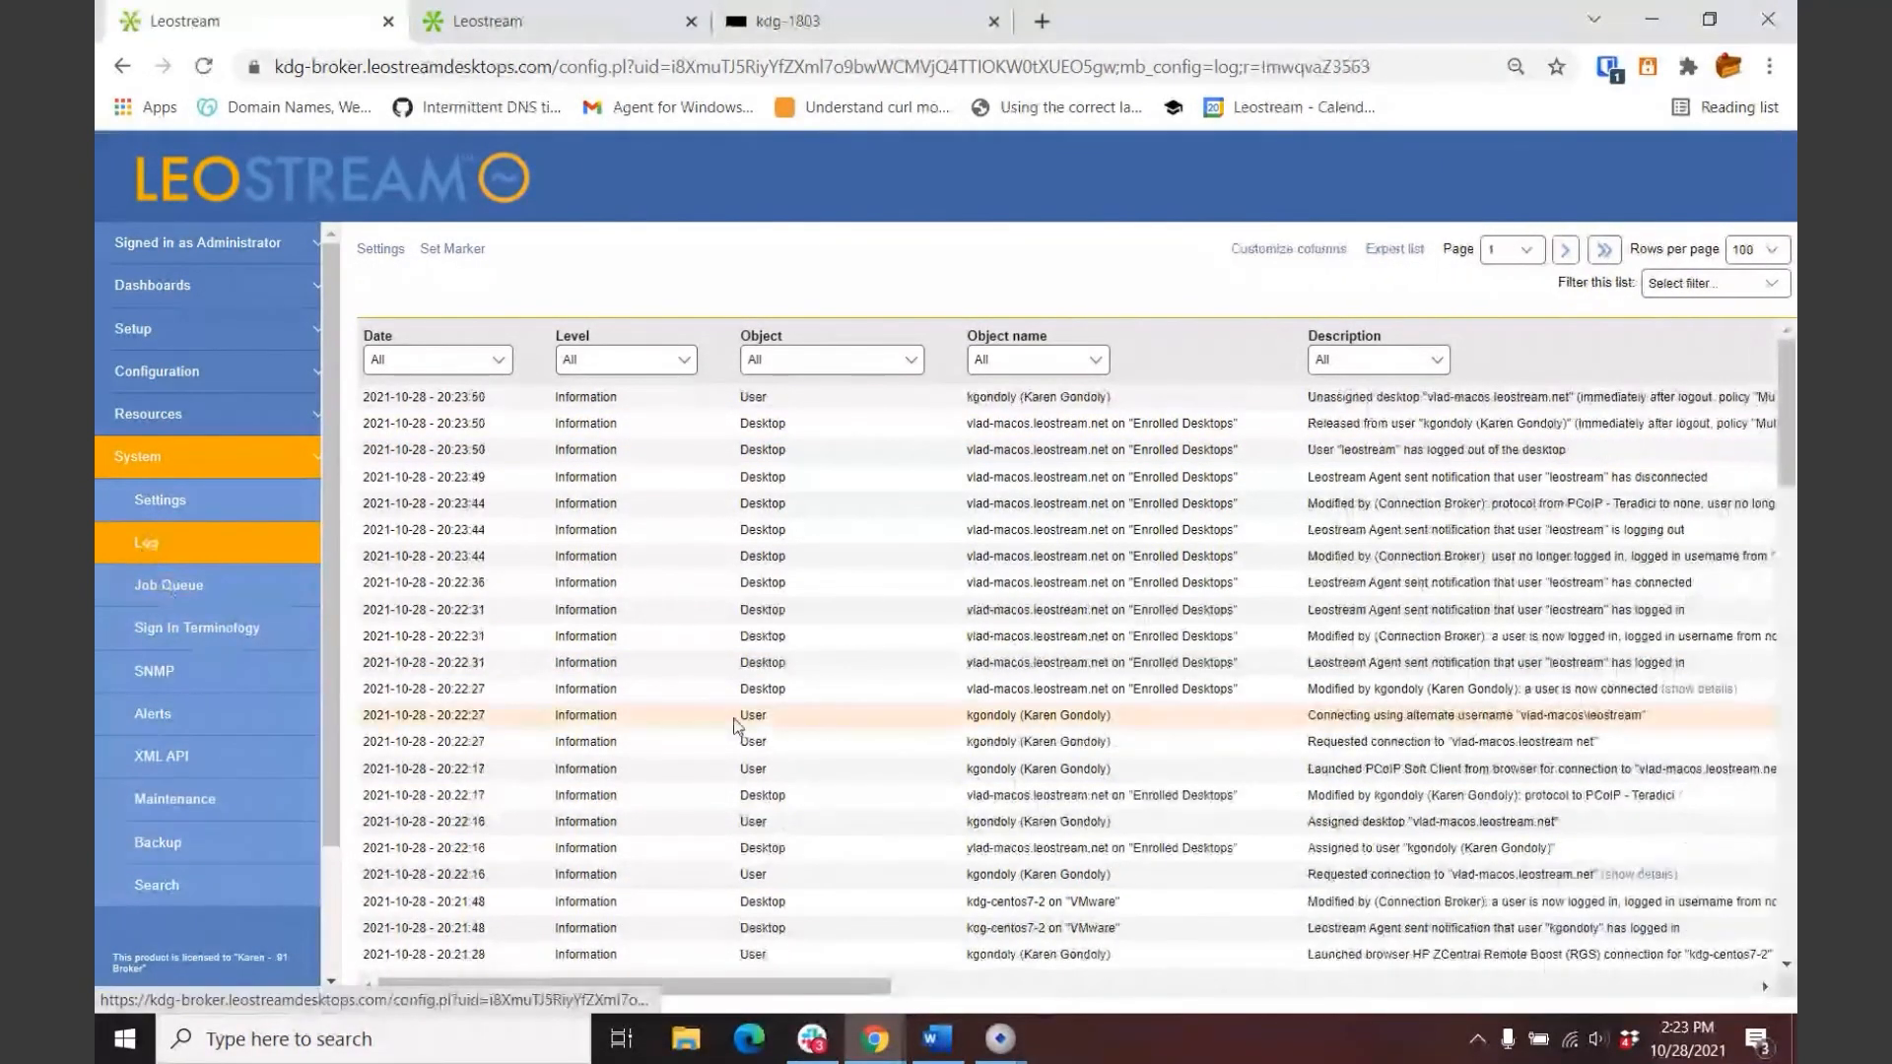
drag(630, 988, 674, 997)
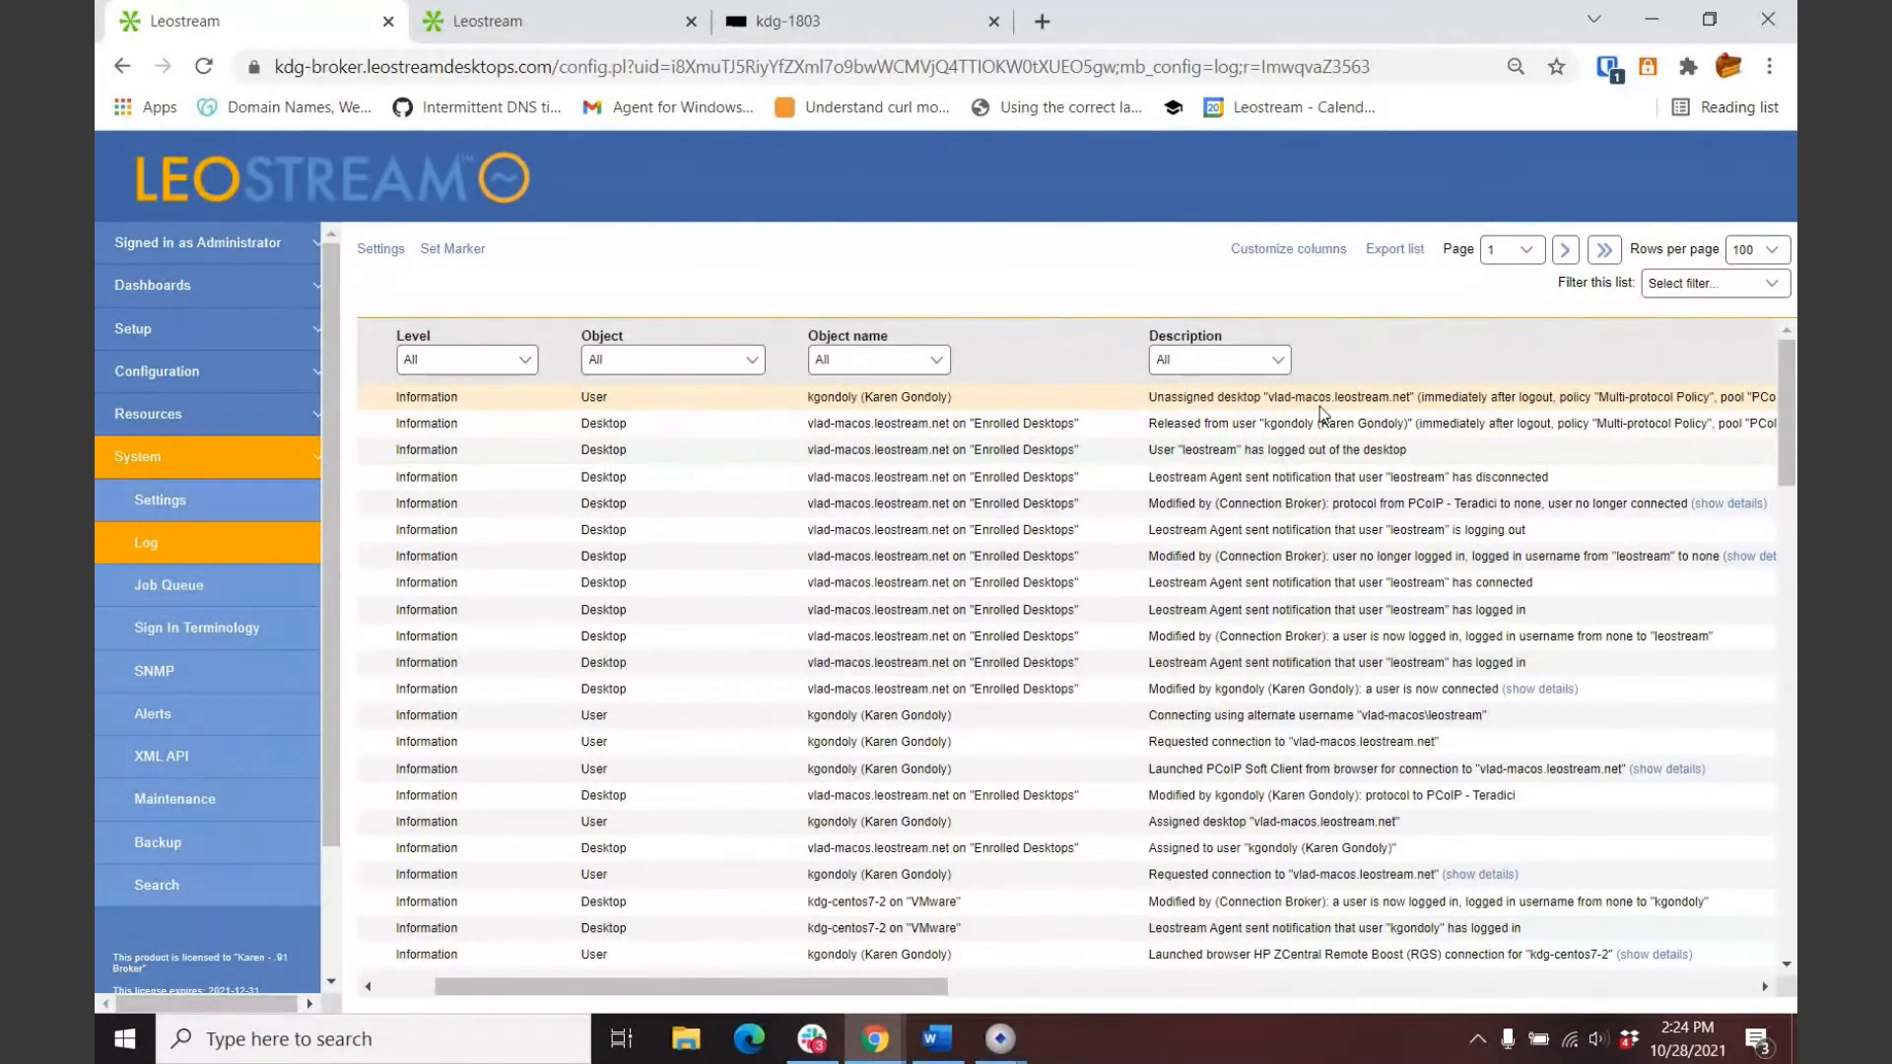
click(138, 419)
click(192, 463)
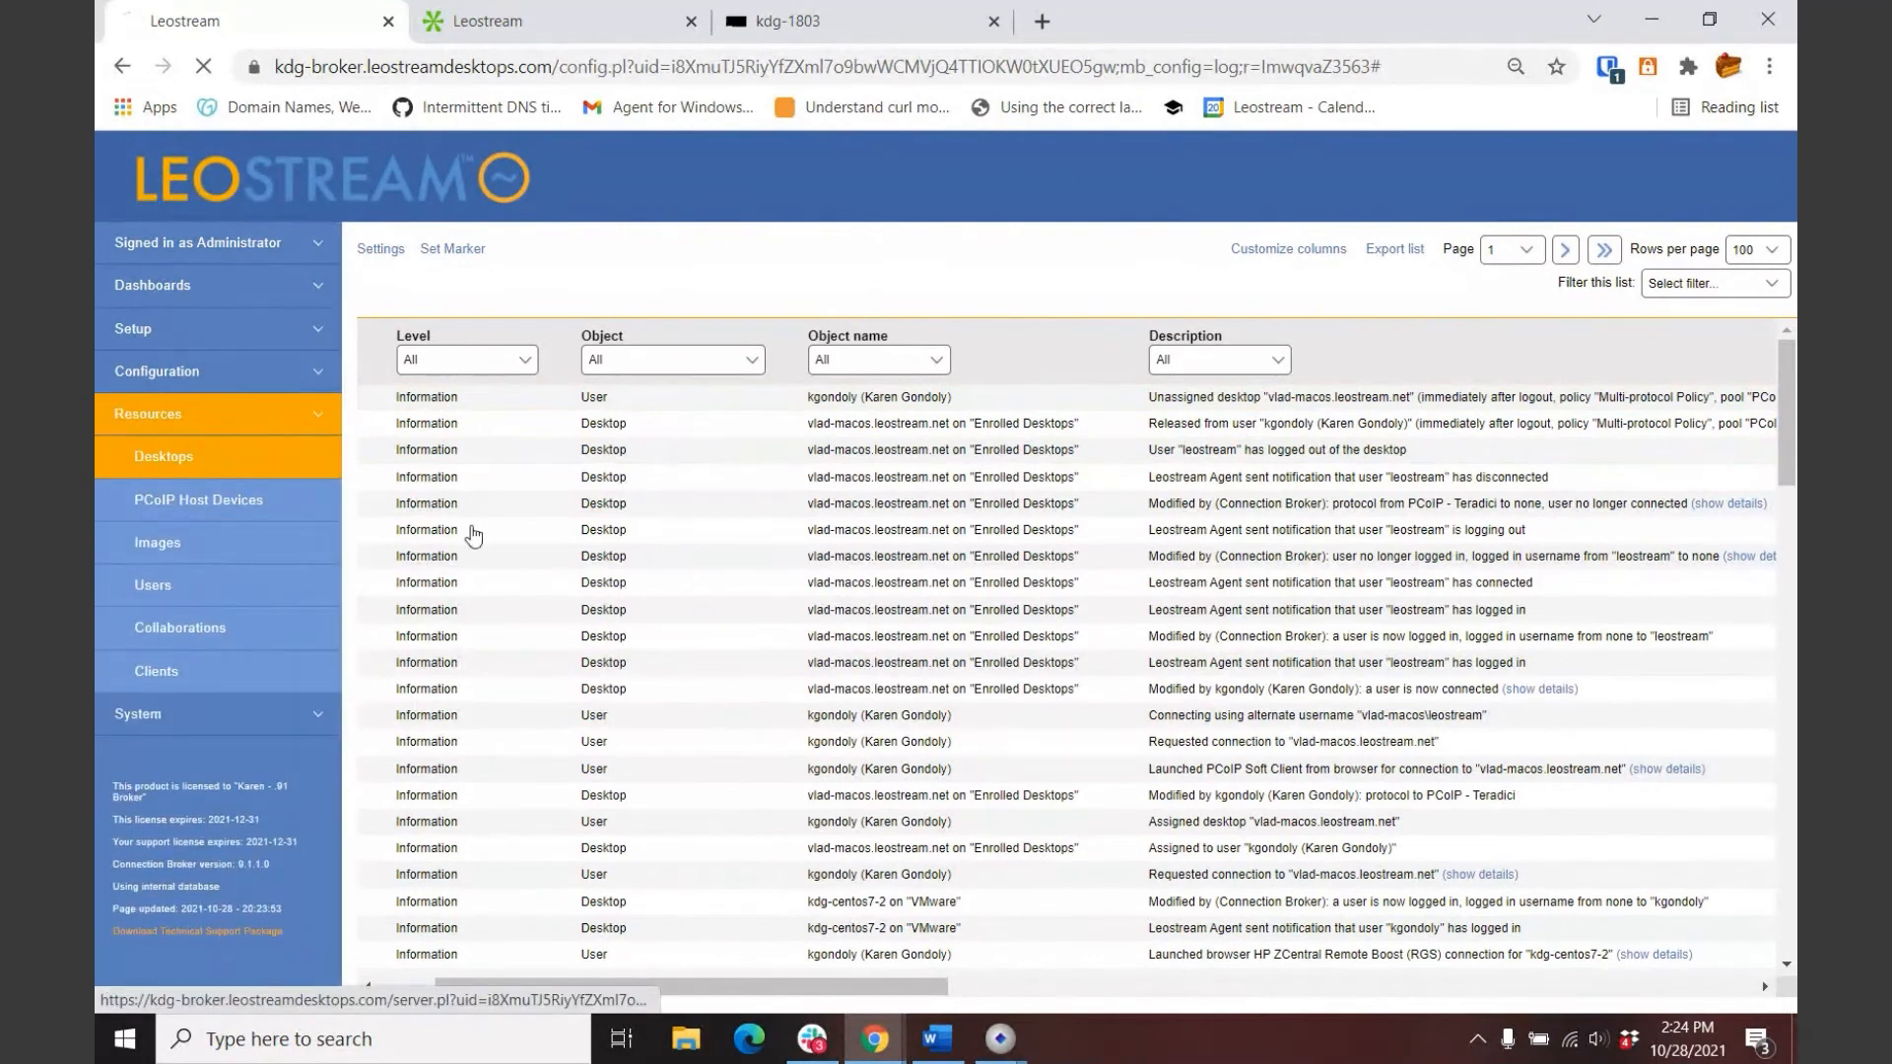